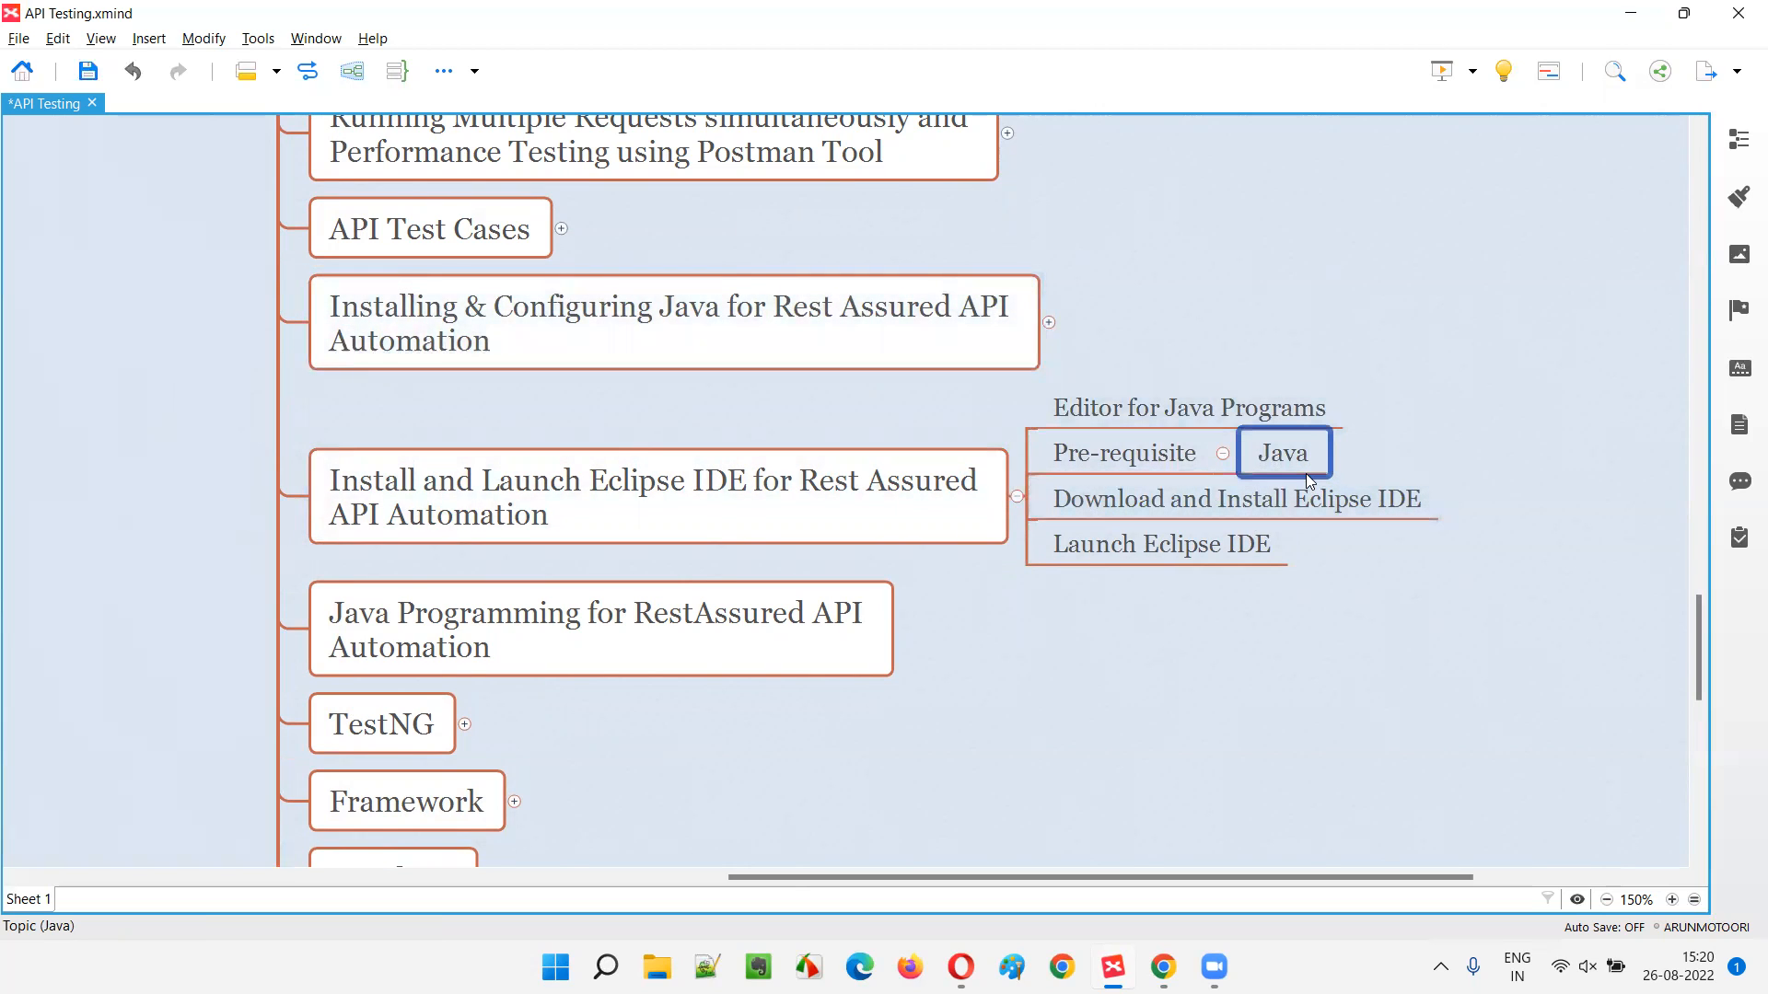
click(748, 506)
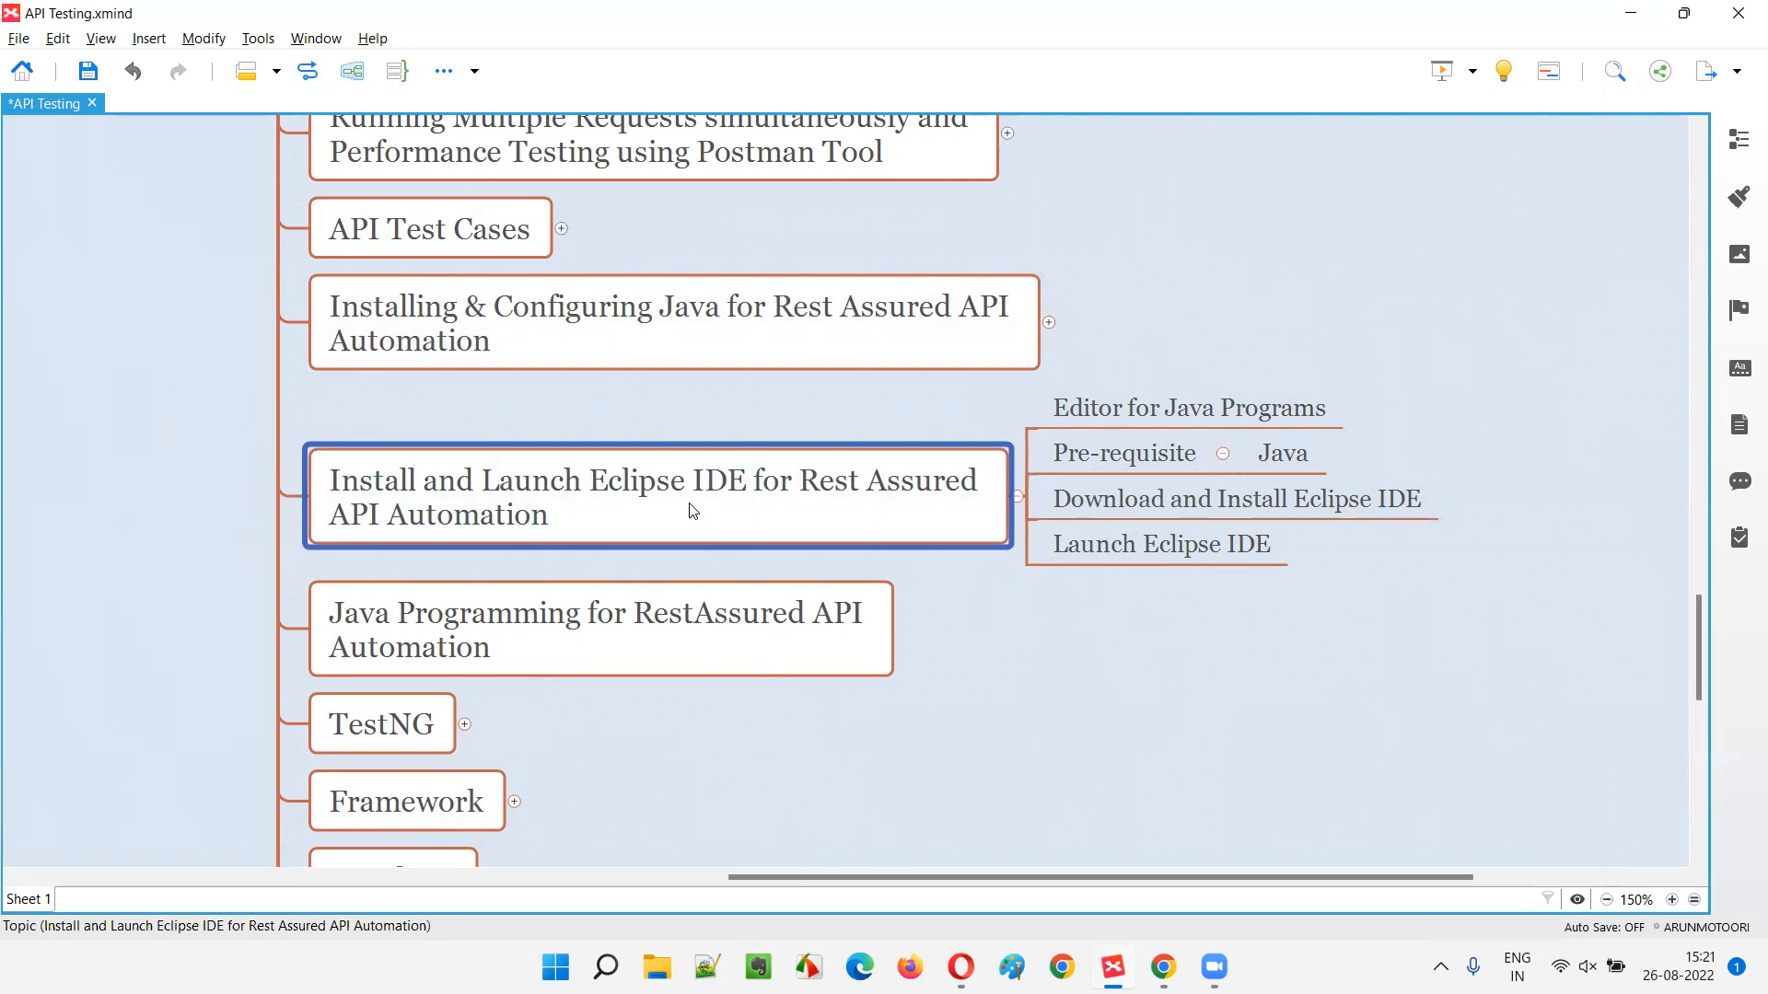
click(1265, 468)
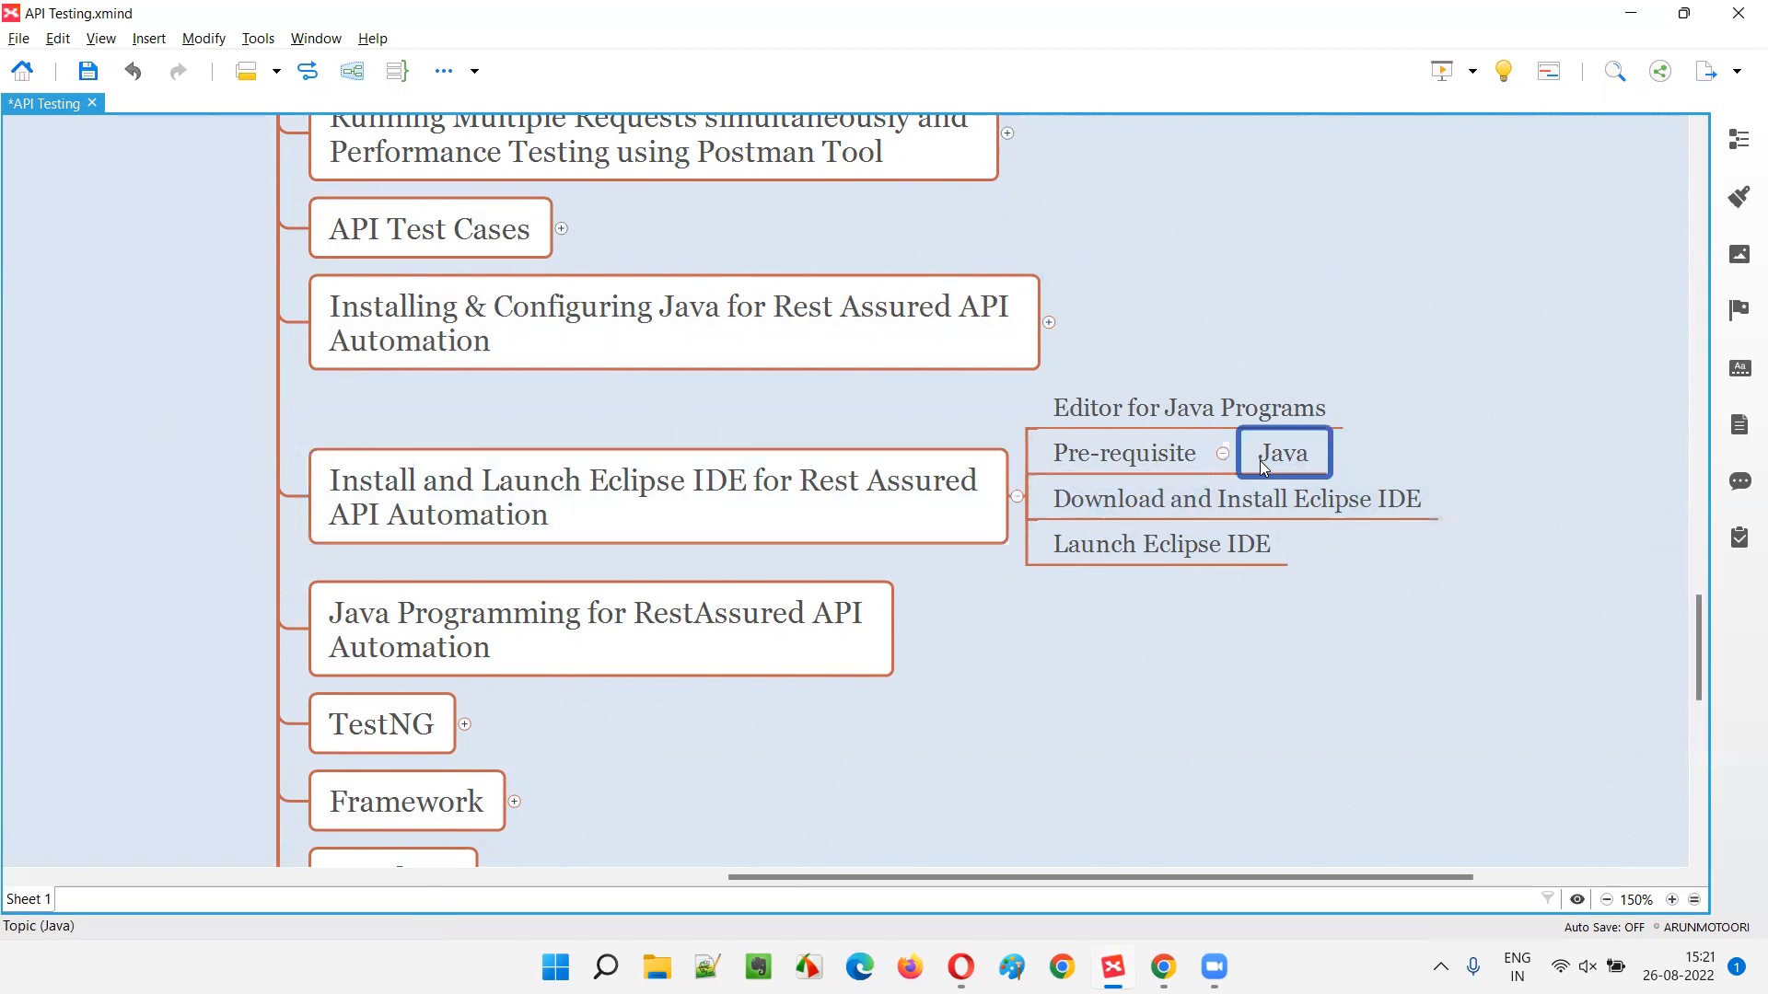
click(679, 508)
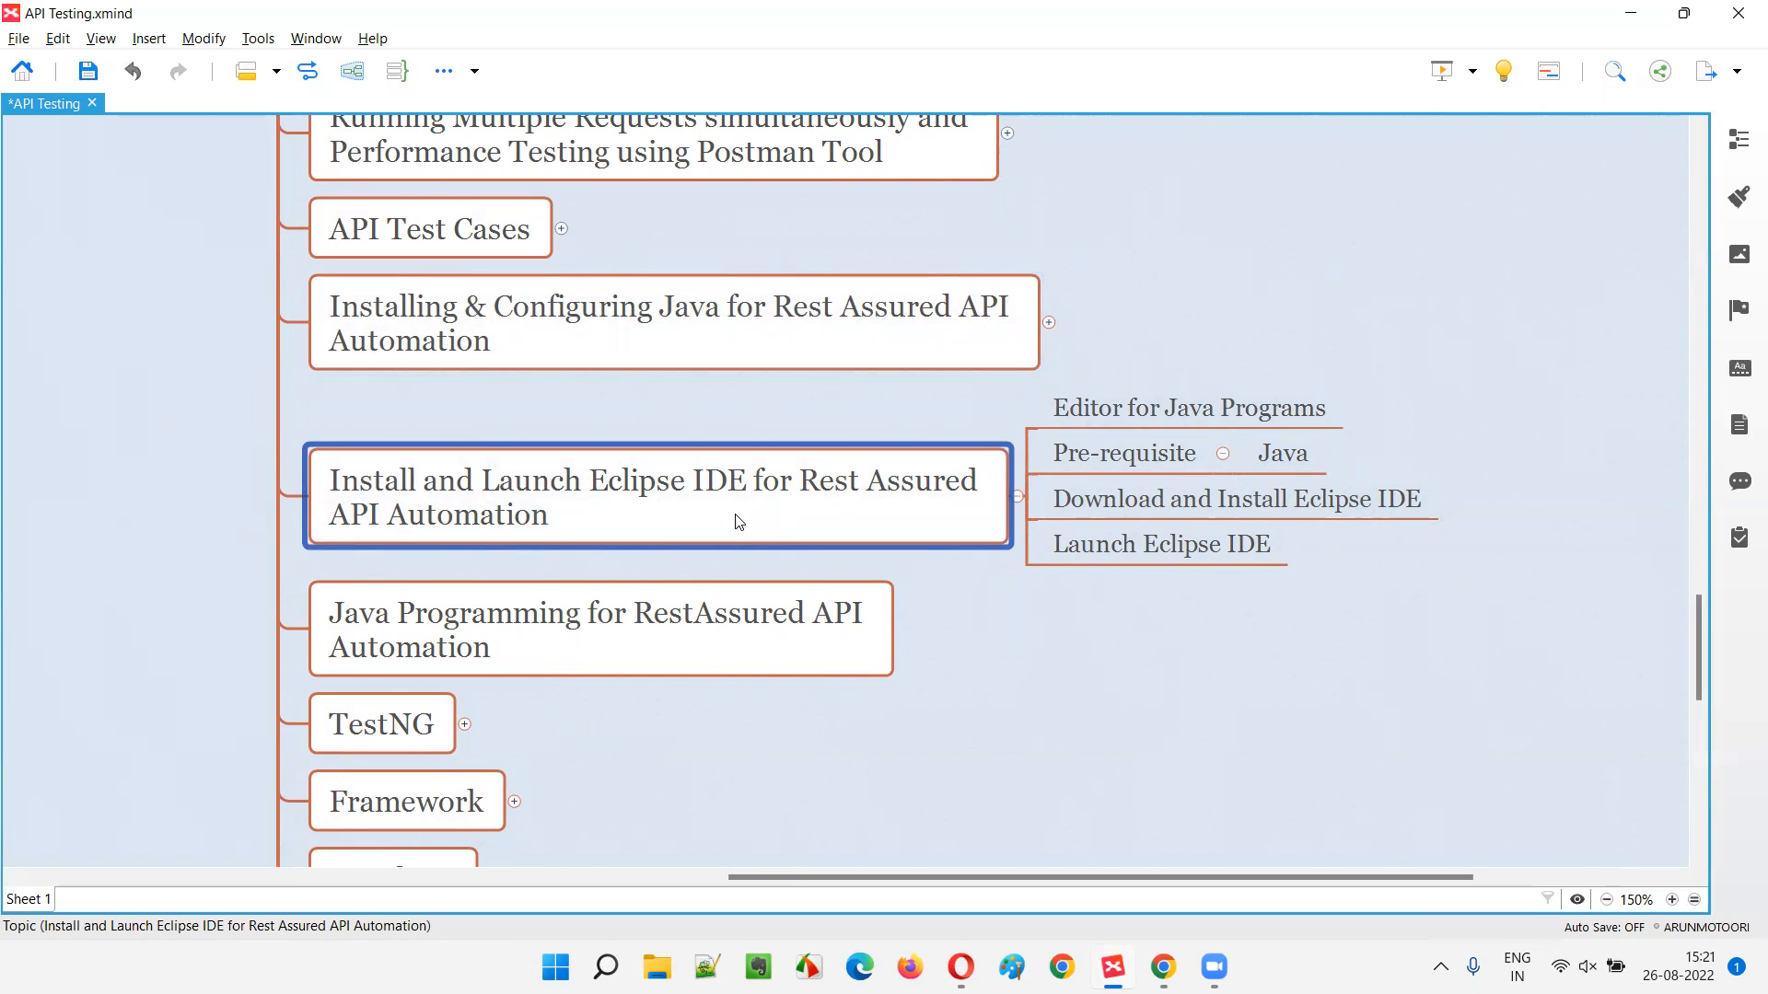
click(1249, 467)
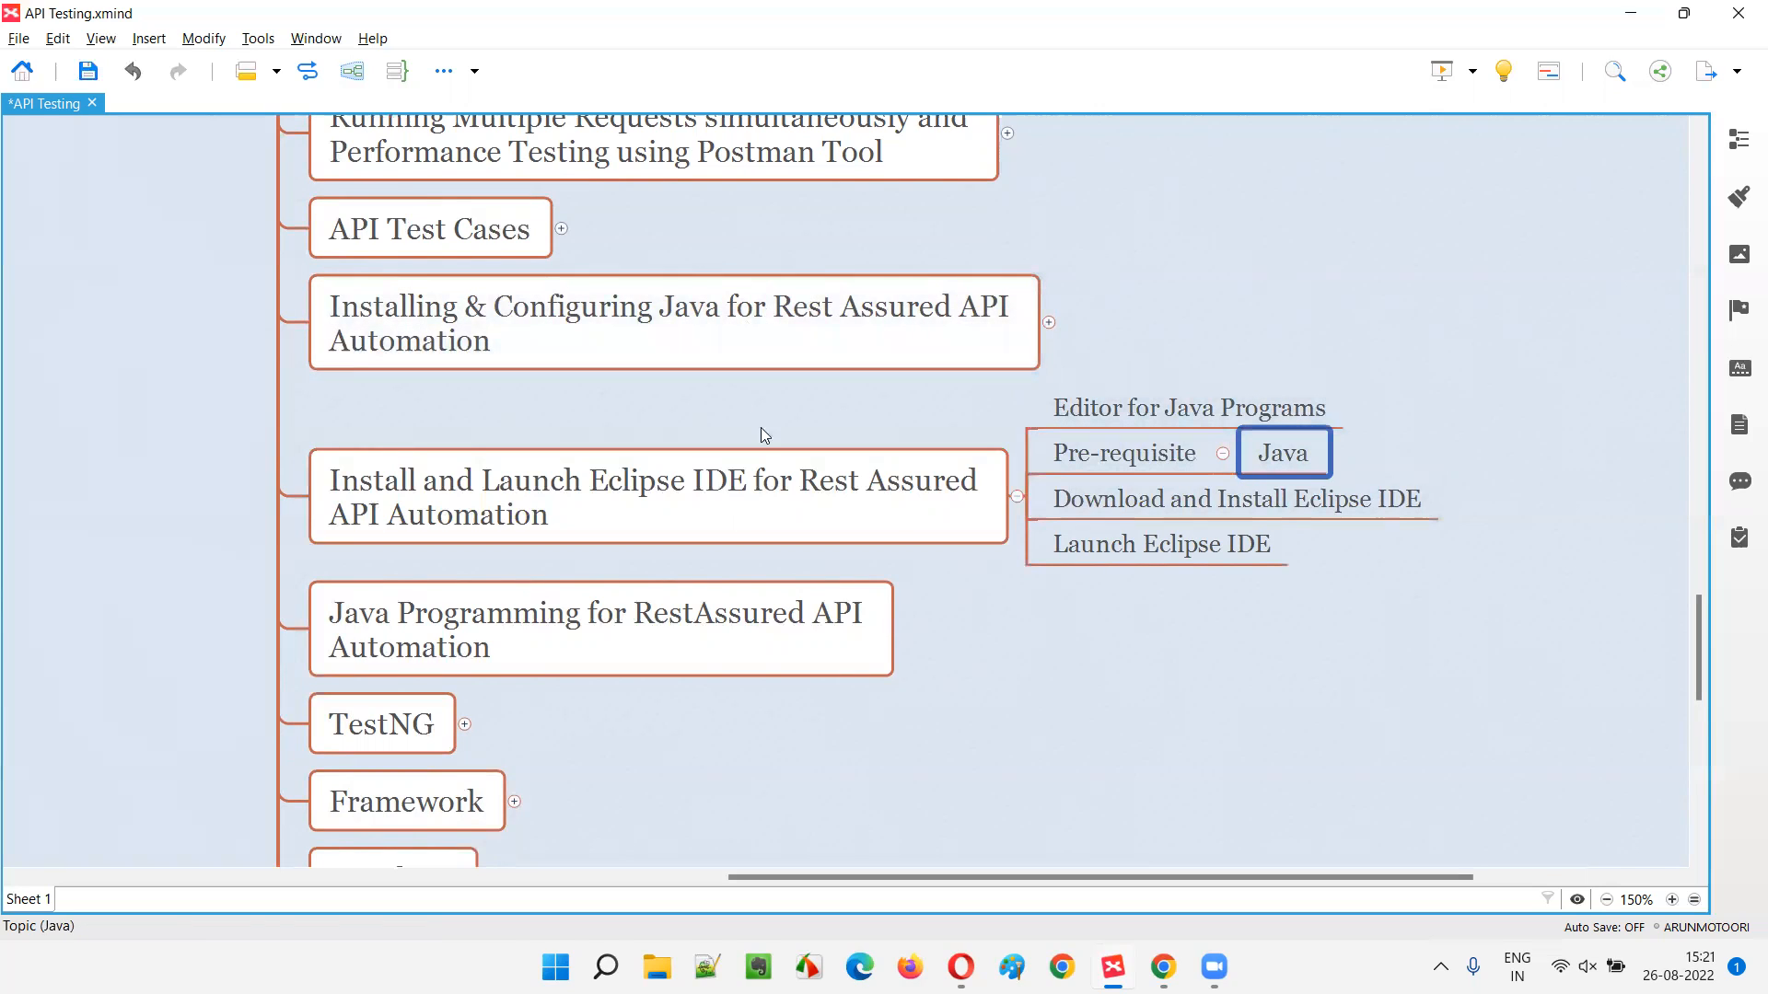
click(705, 333)
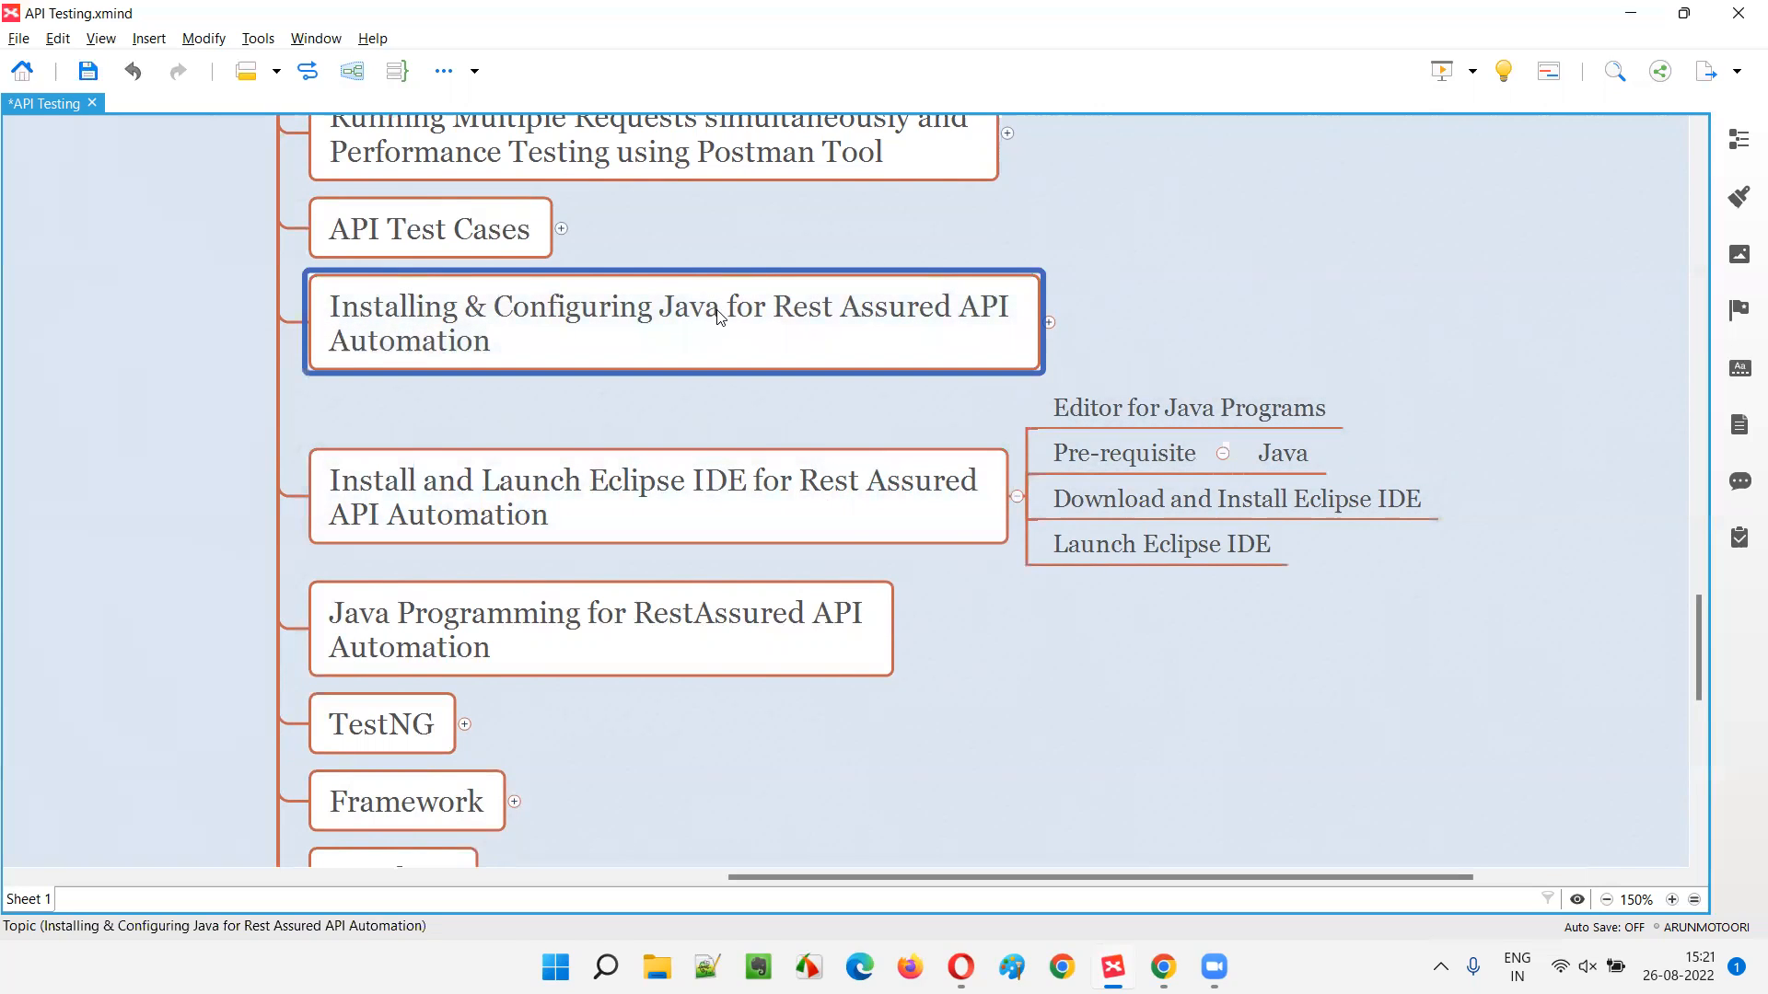
click(838, 506)
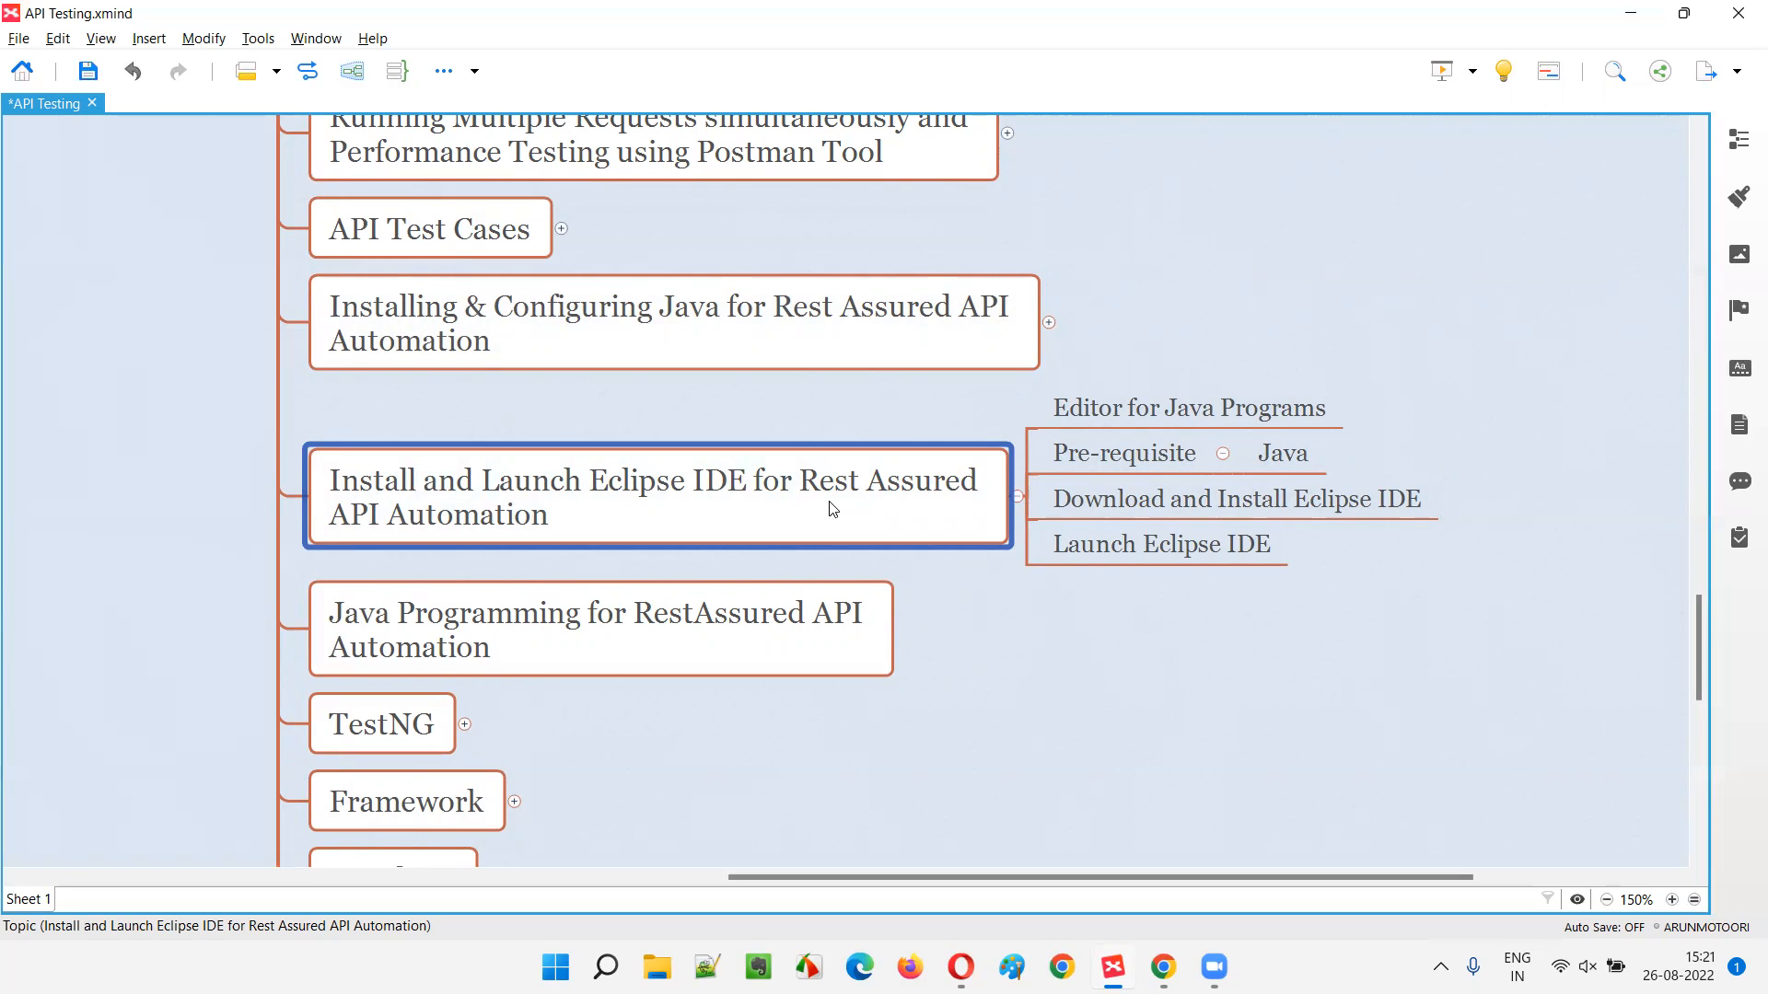
click(1263, 465)
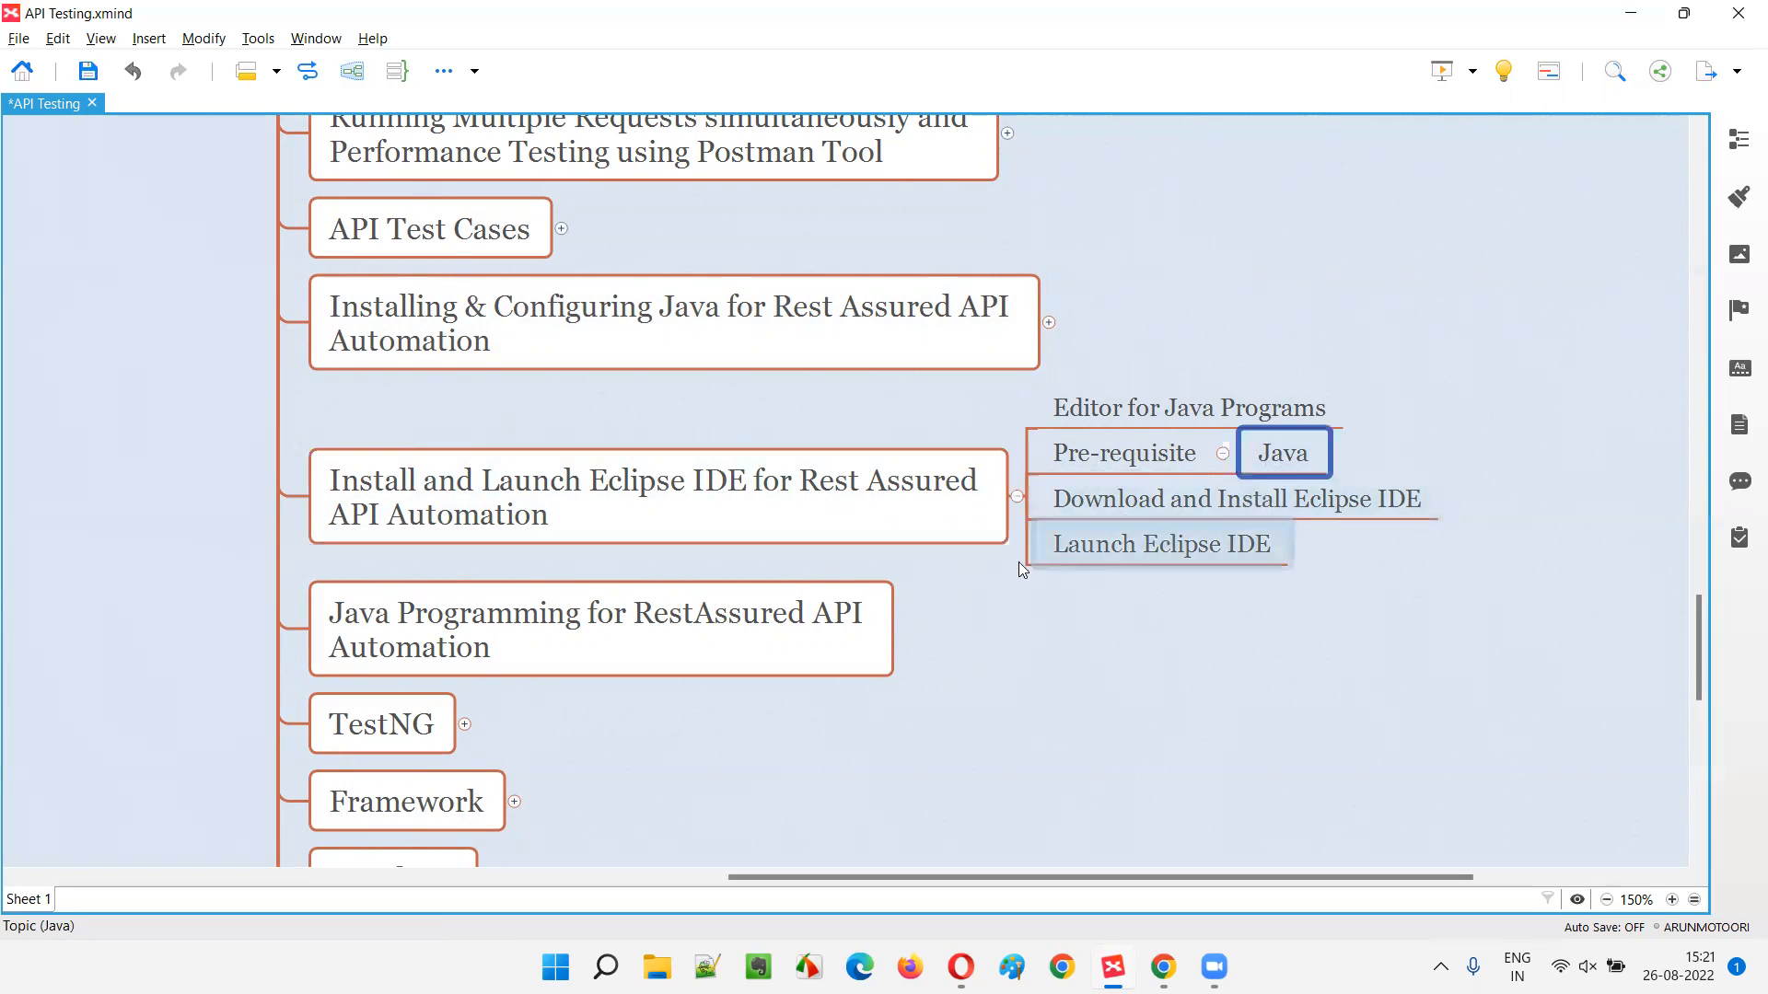
click(879, 505)
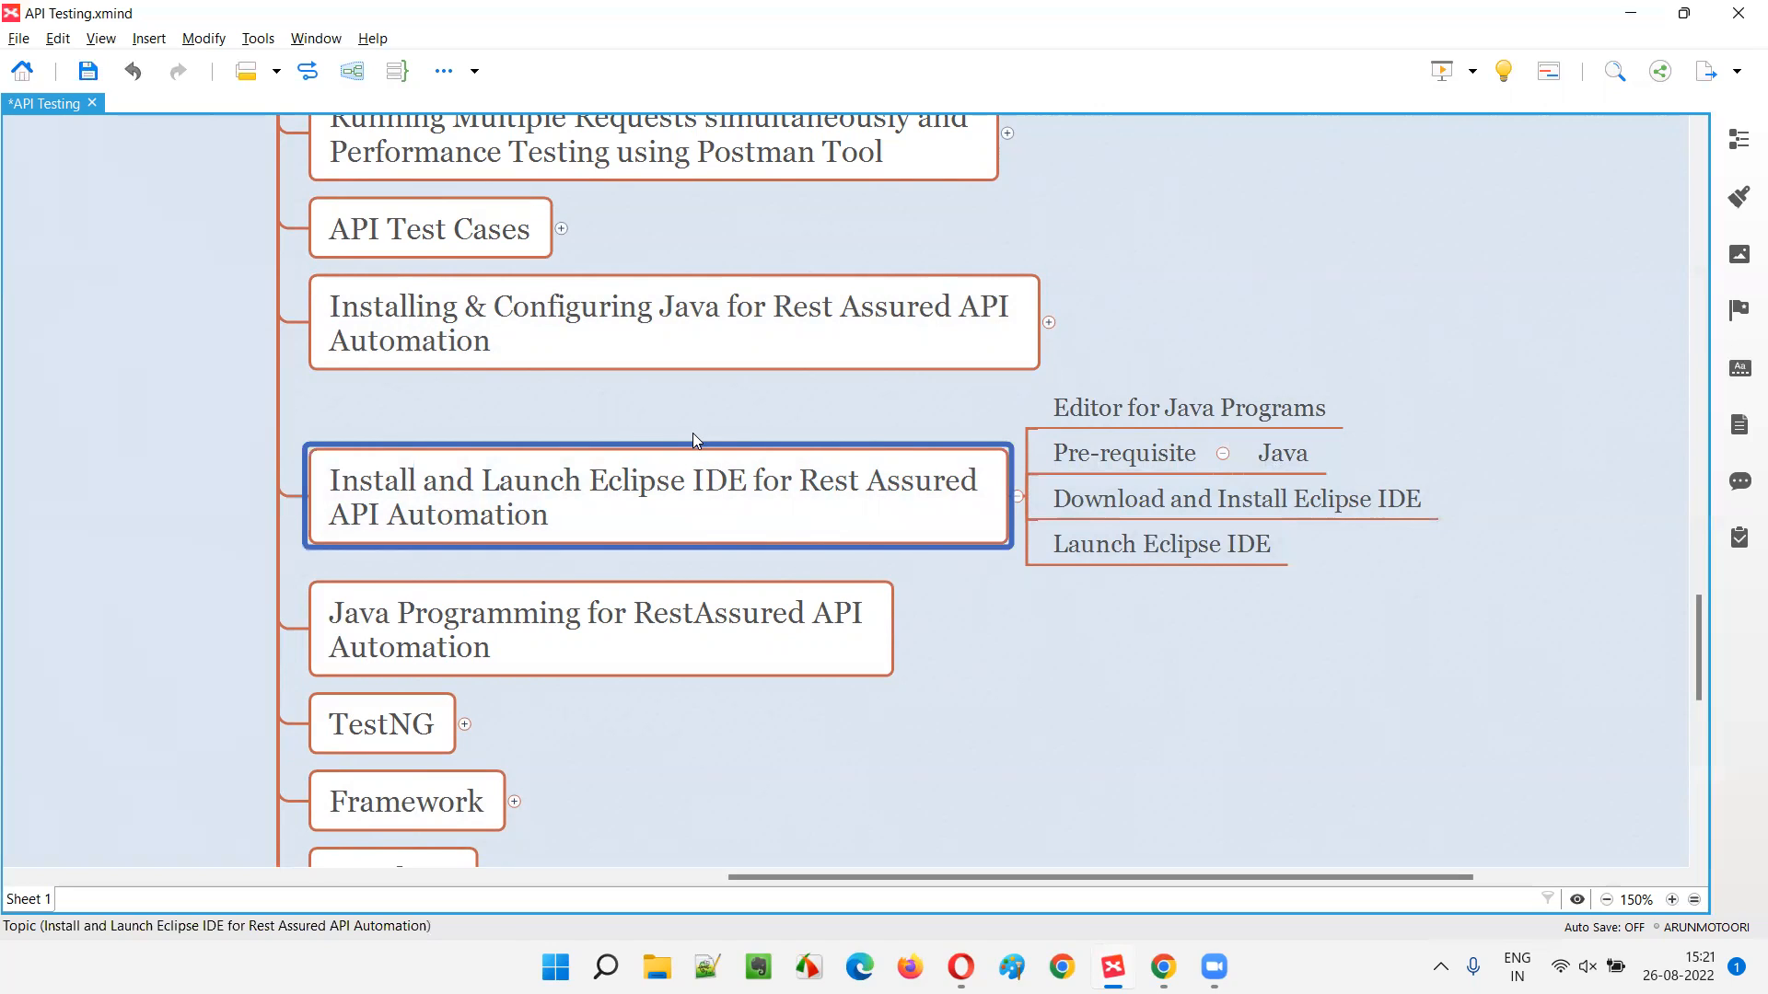
click(679, 360)
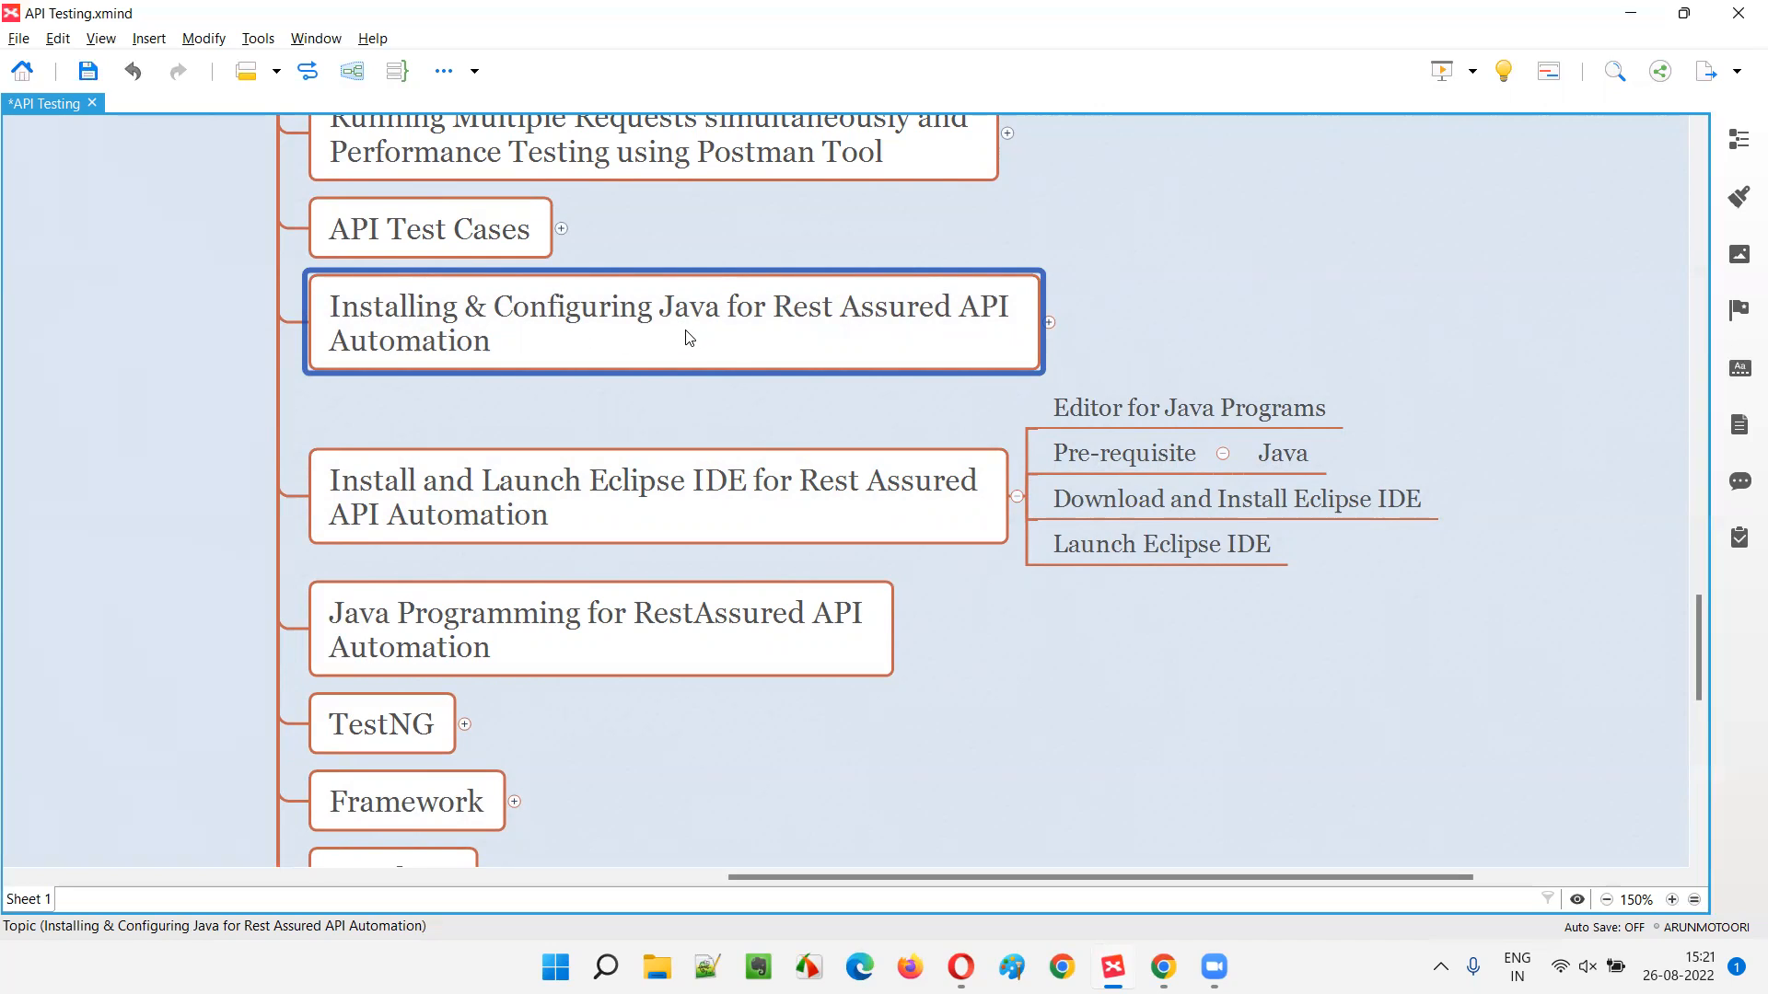
click(711, 498)
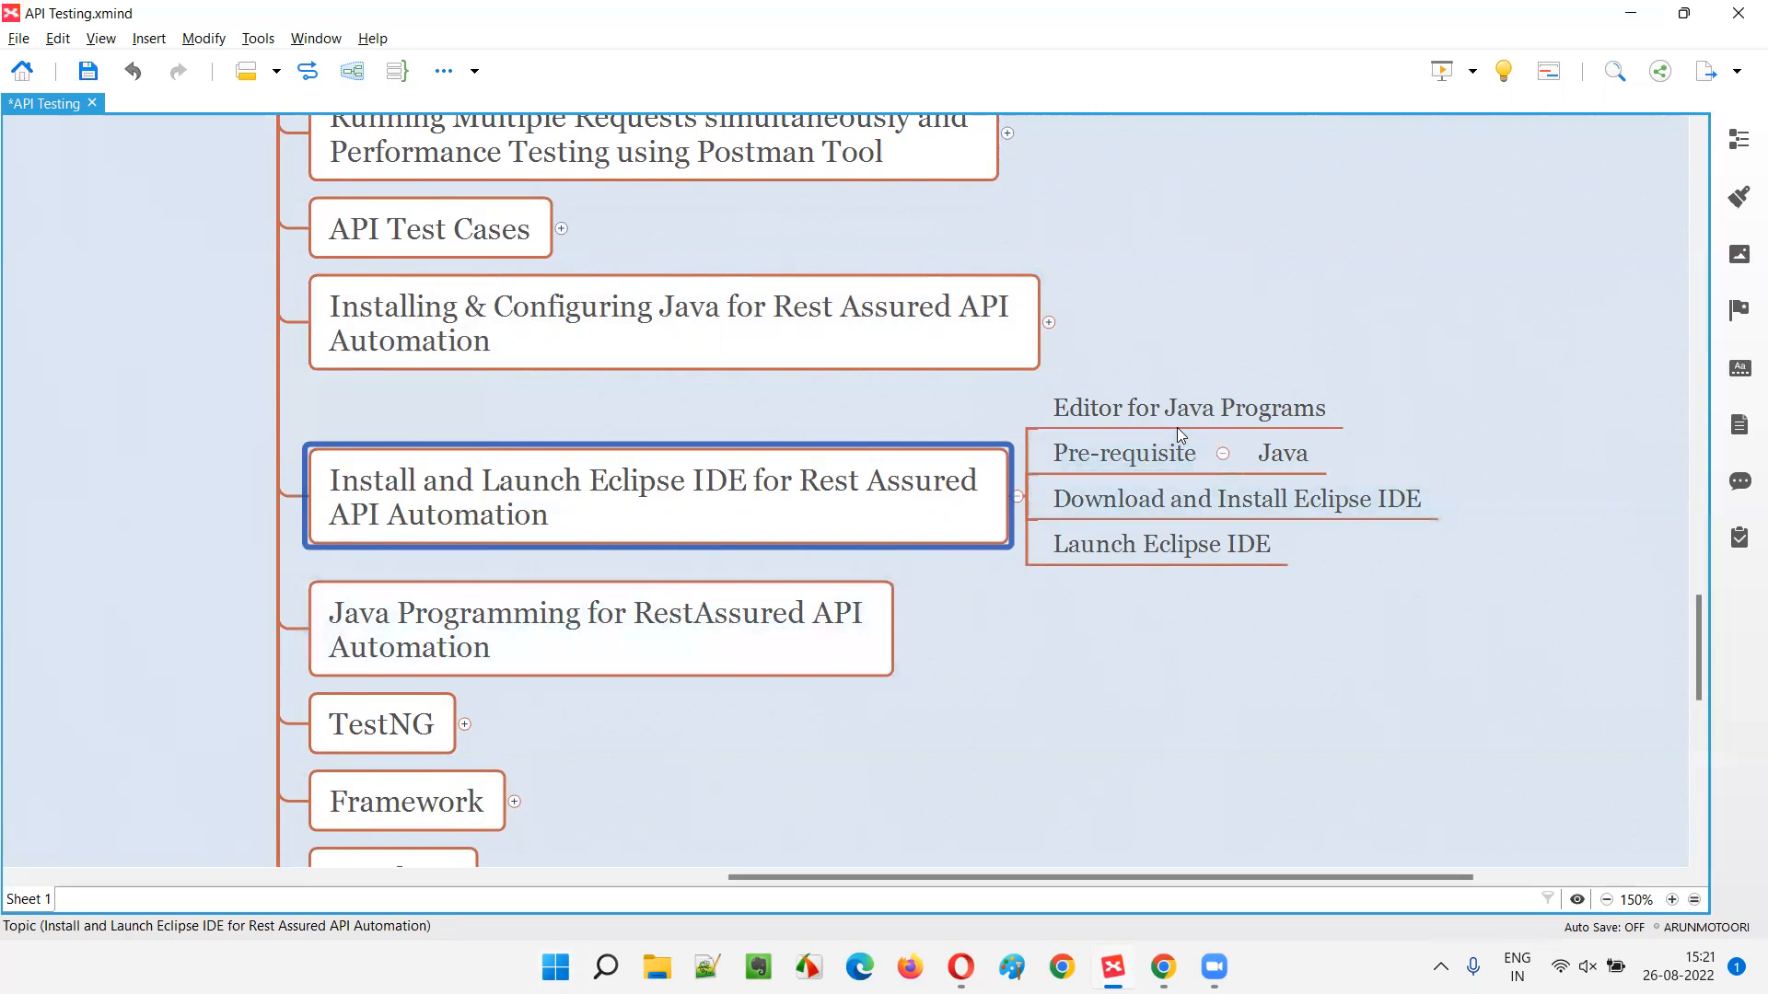
click(1085, 419)
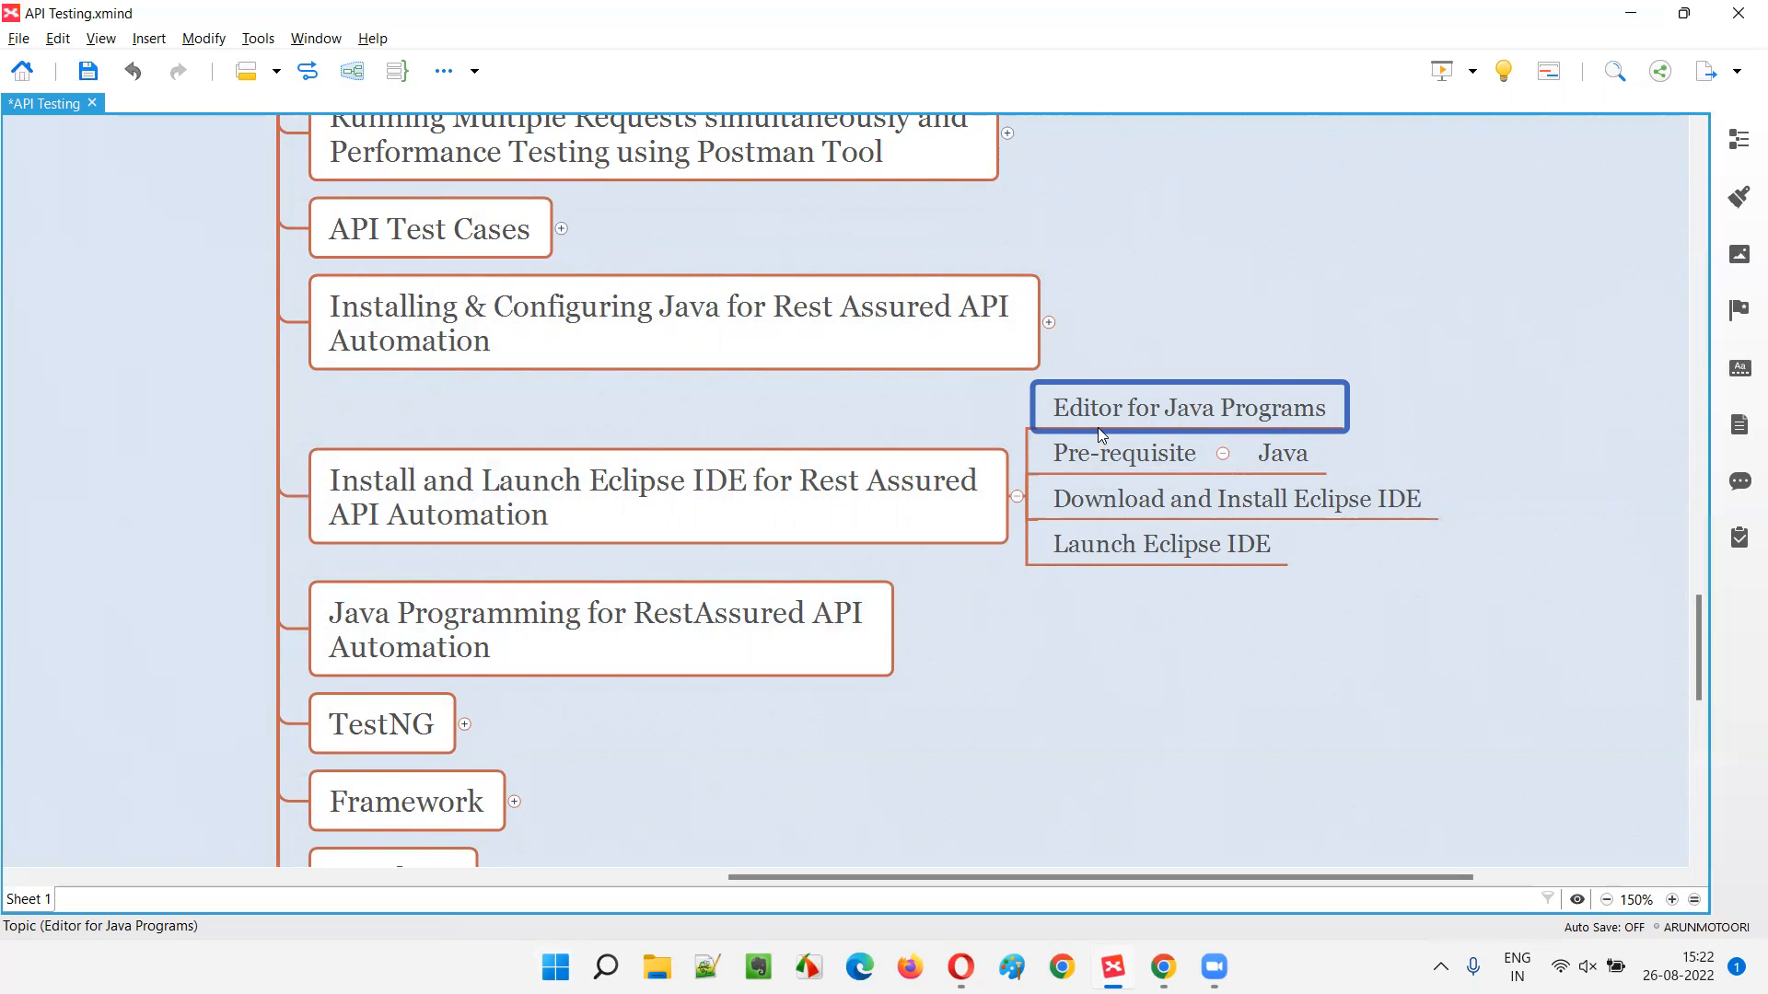
- Select the Pre-requisite, Java and Download and Install Eclipse IDE subtopics, then switch to the Evernote note in Chrome
click(1162, 461)
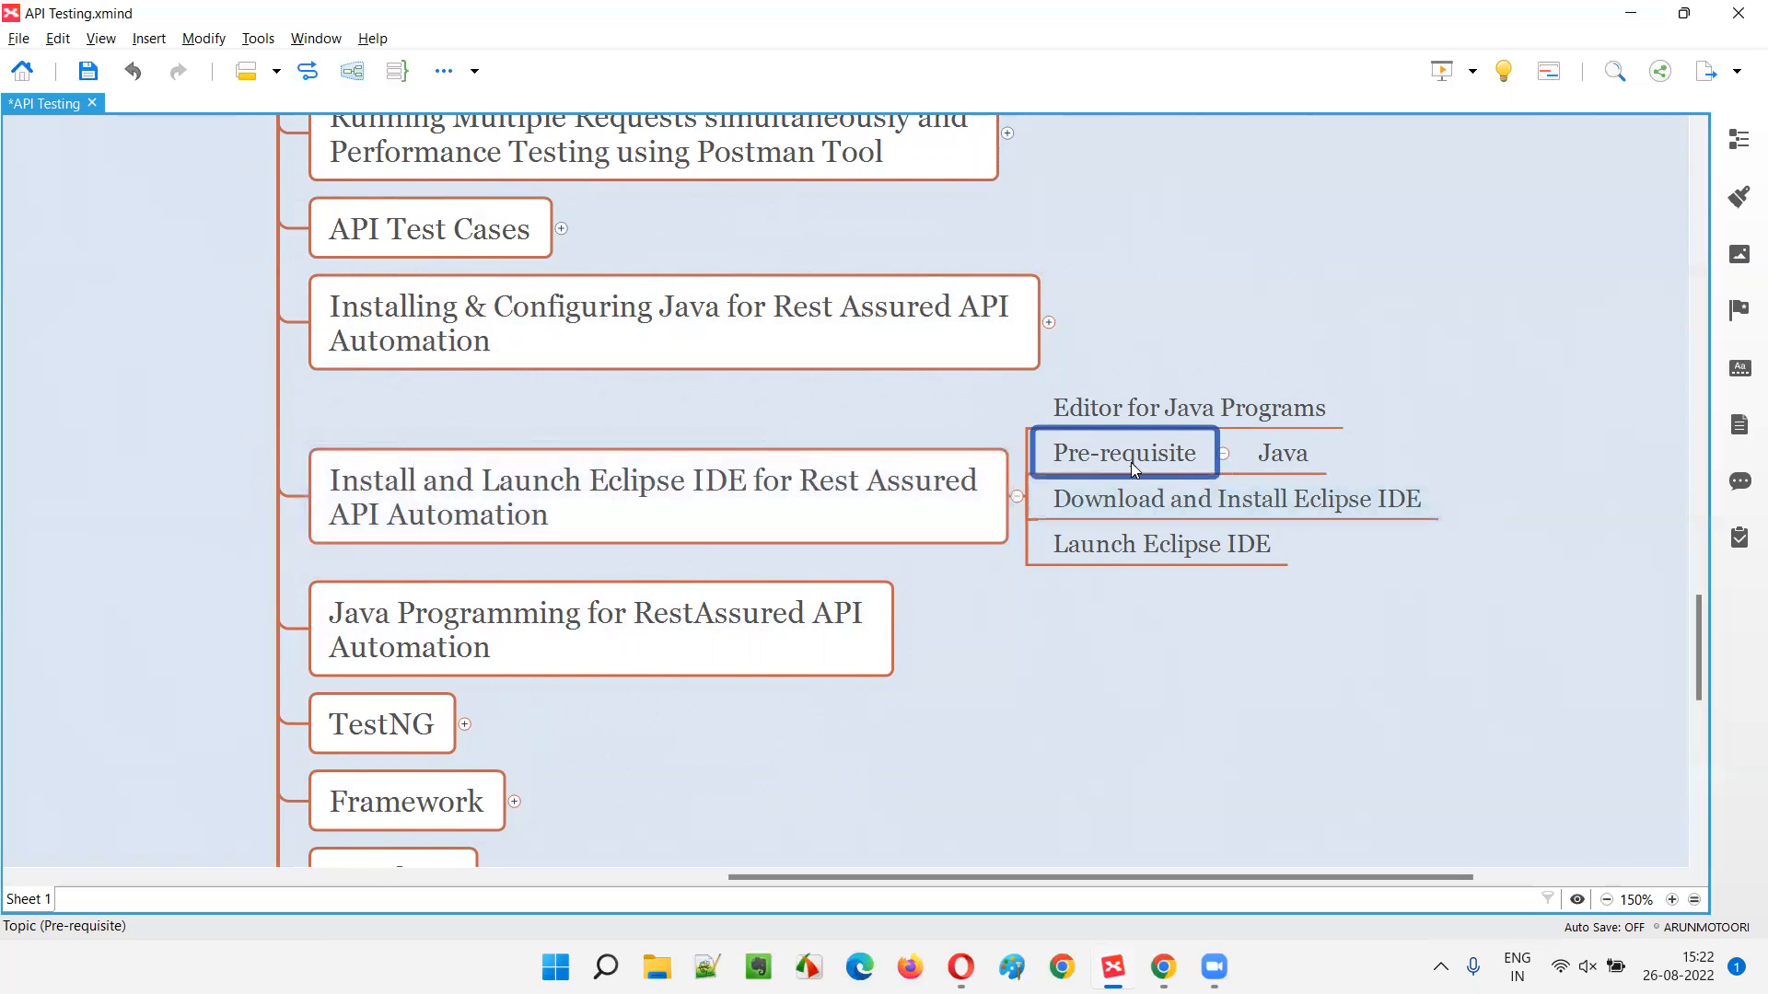
click(1283, 455)
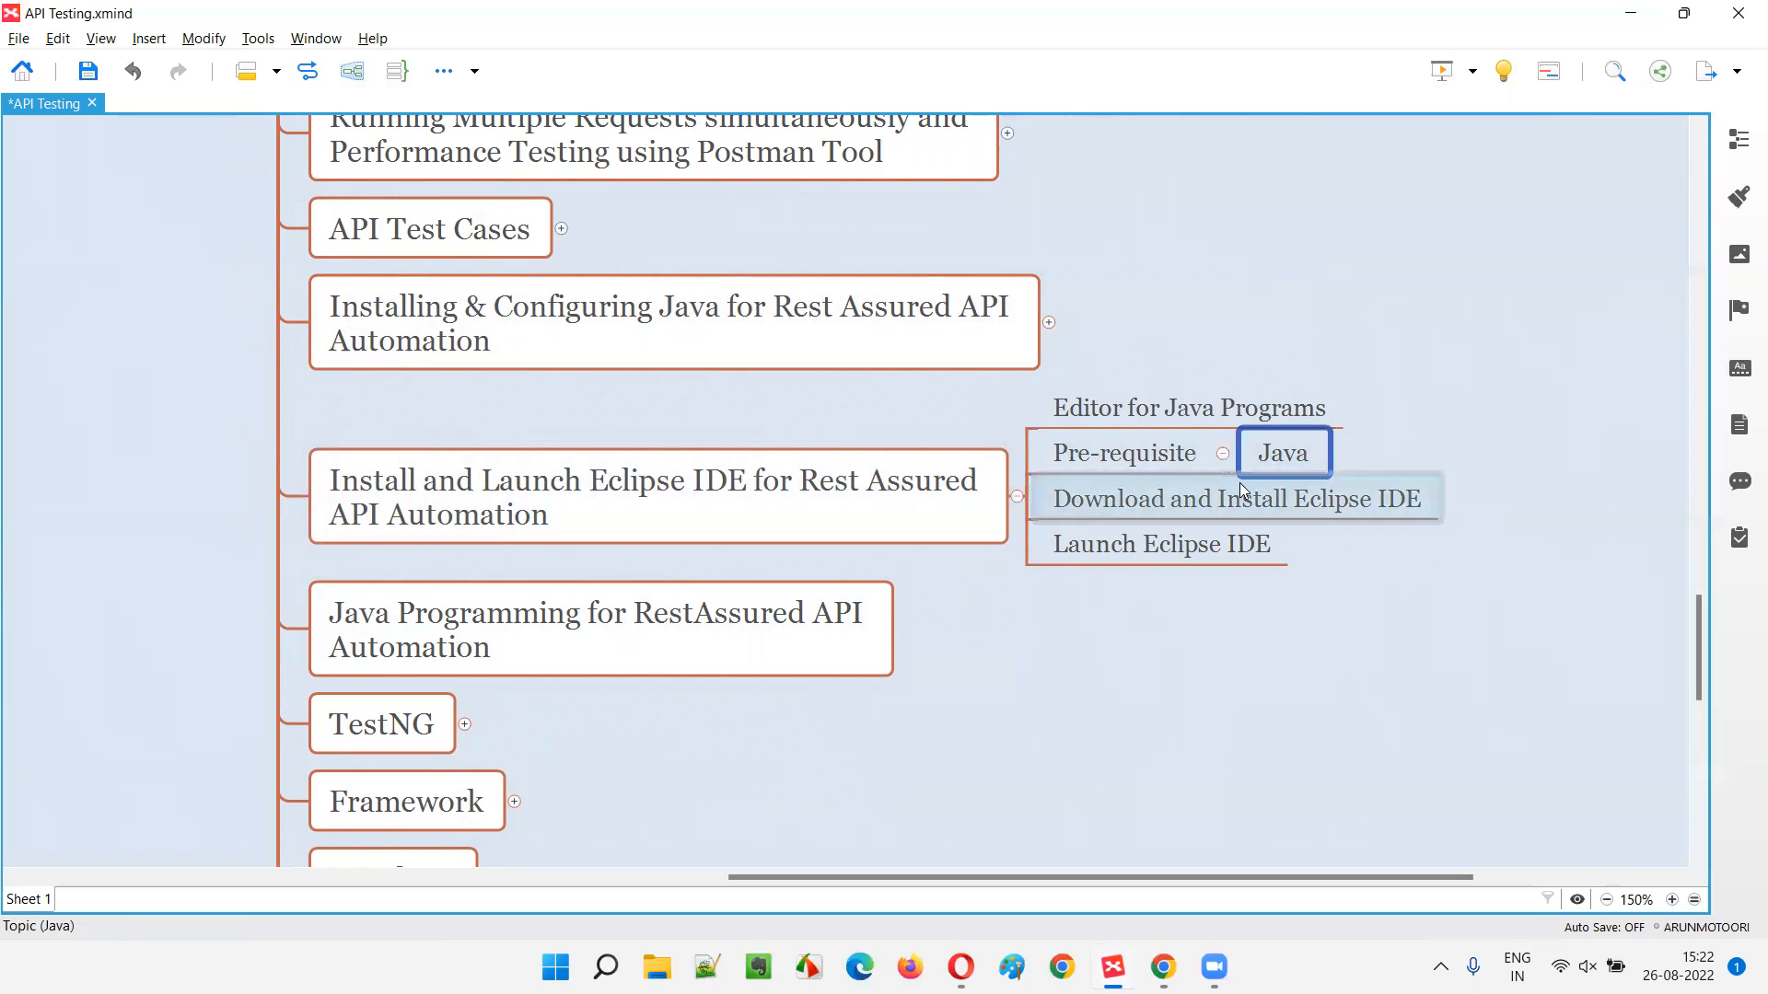
click(1241, 490)
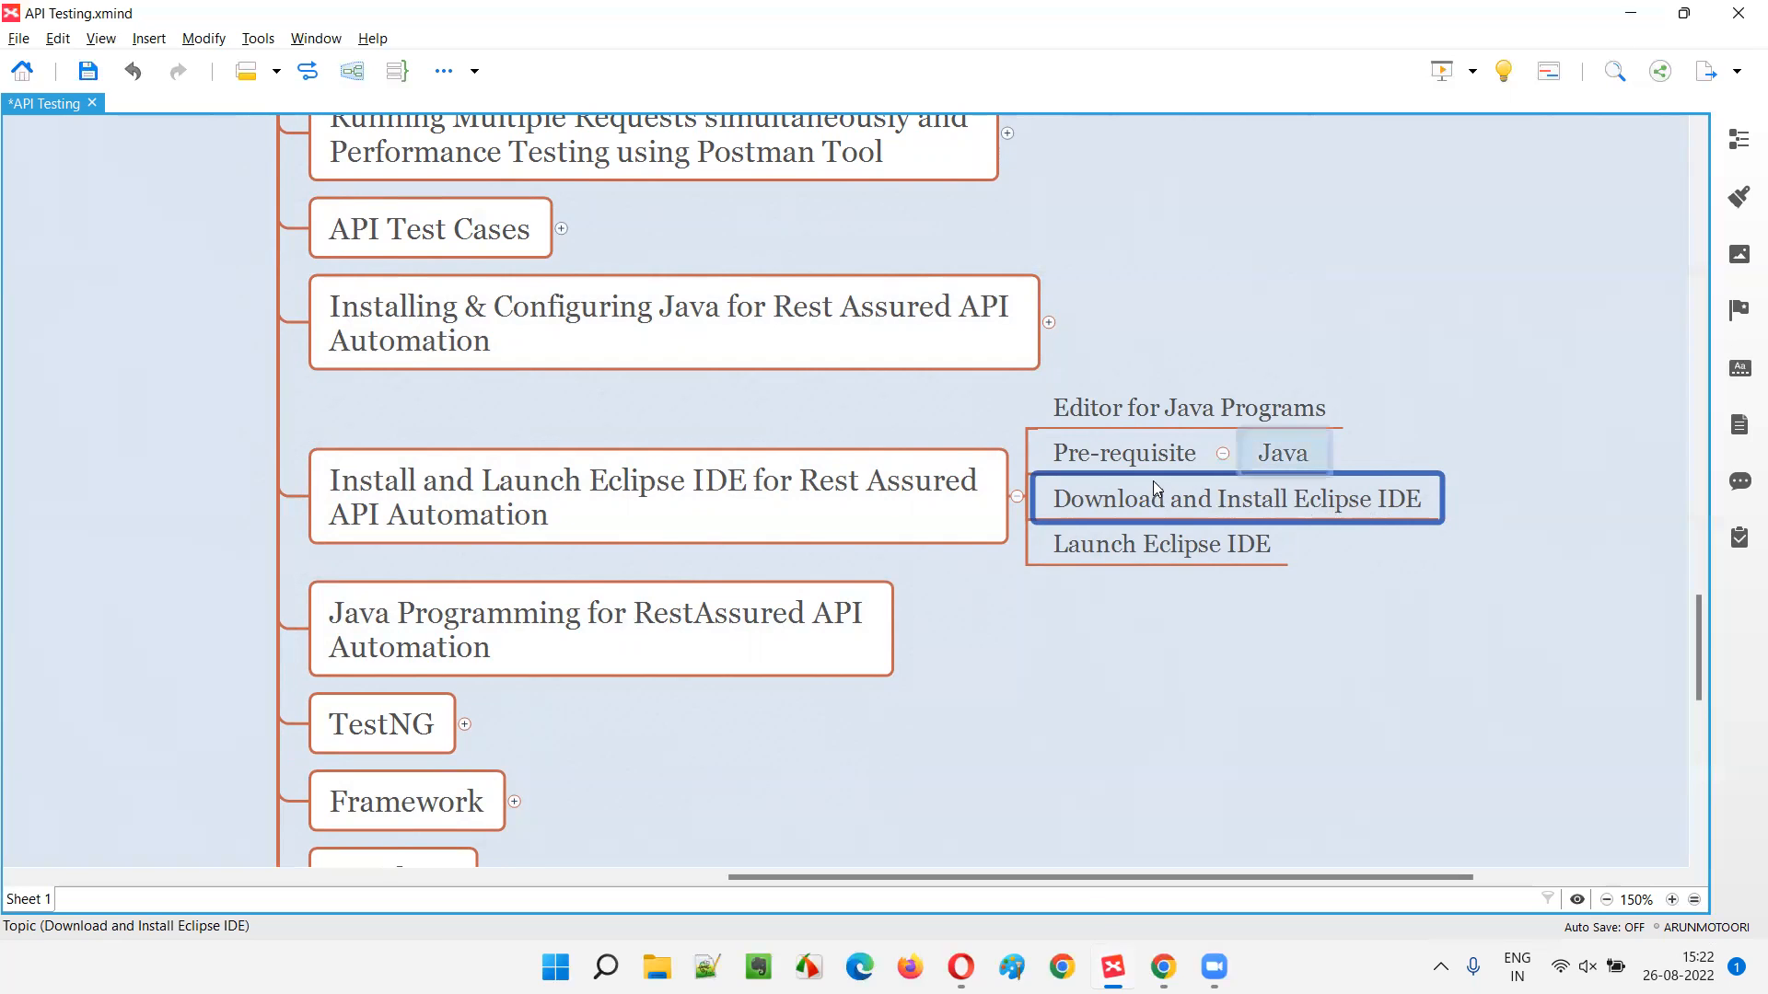
click(1163, 966)
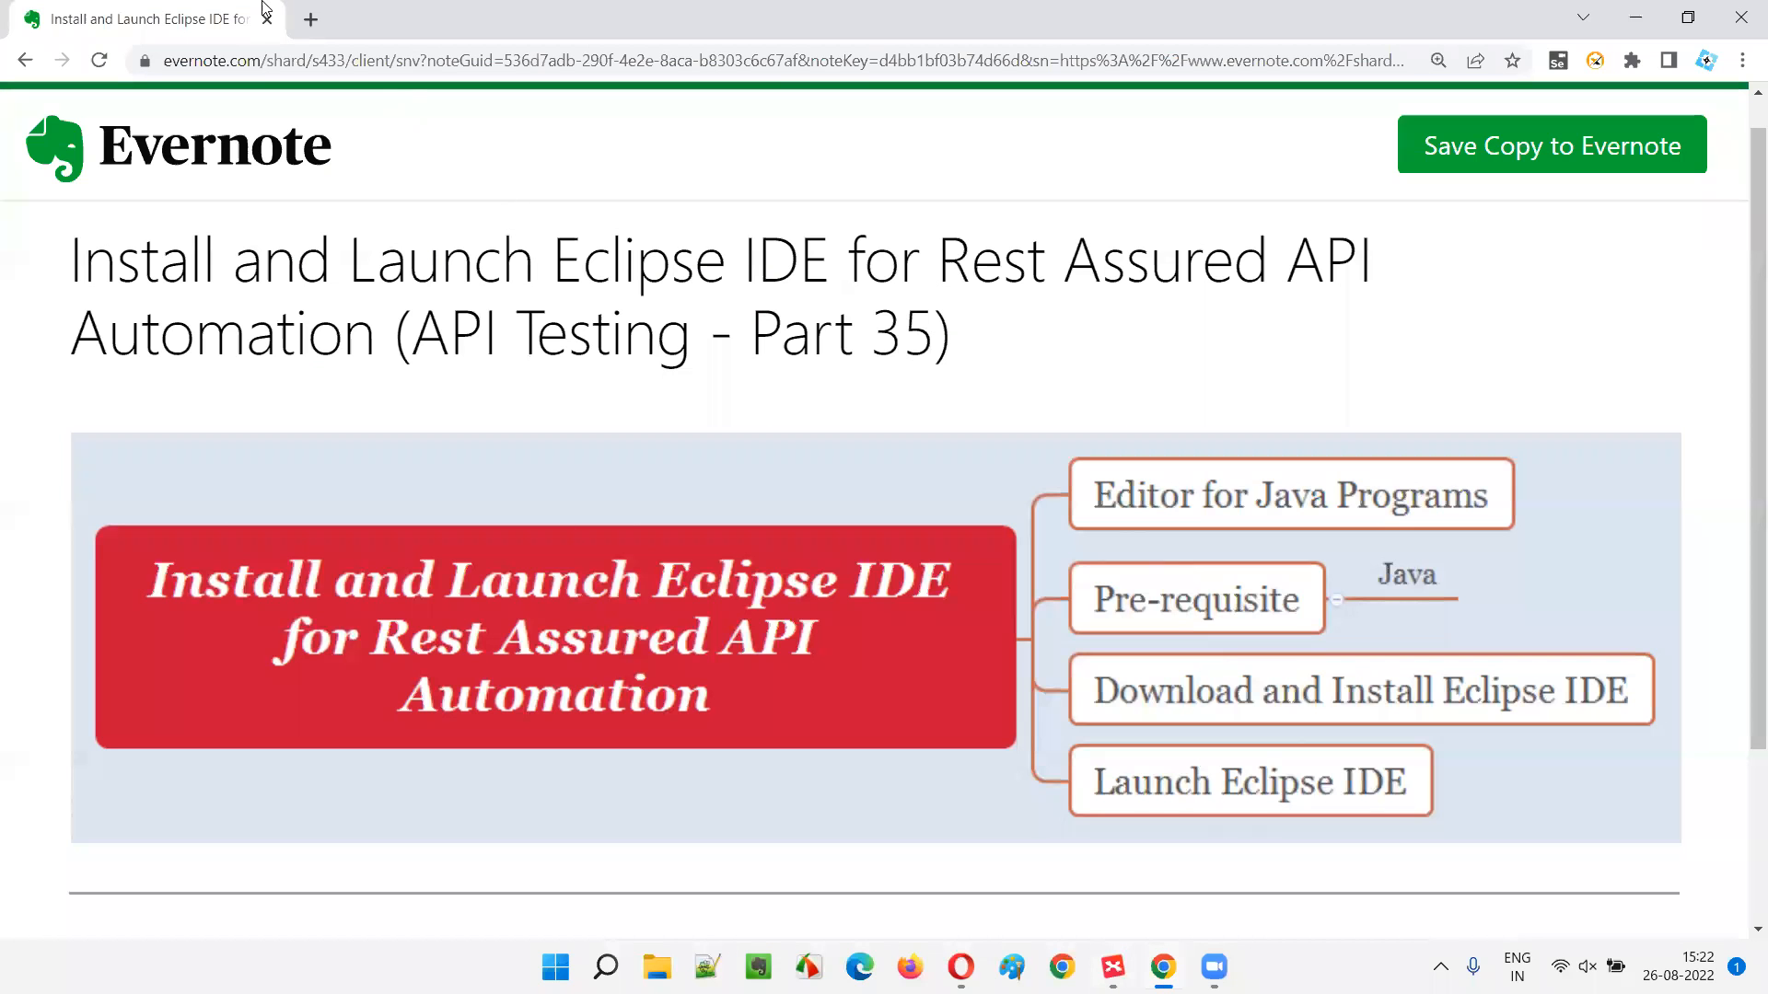
- Search Google for 'download eclipse ide' in a new Chrome tab
click(310, 20)
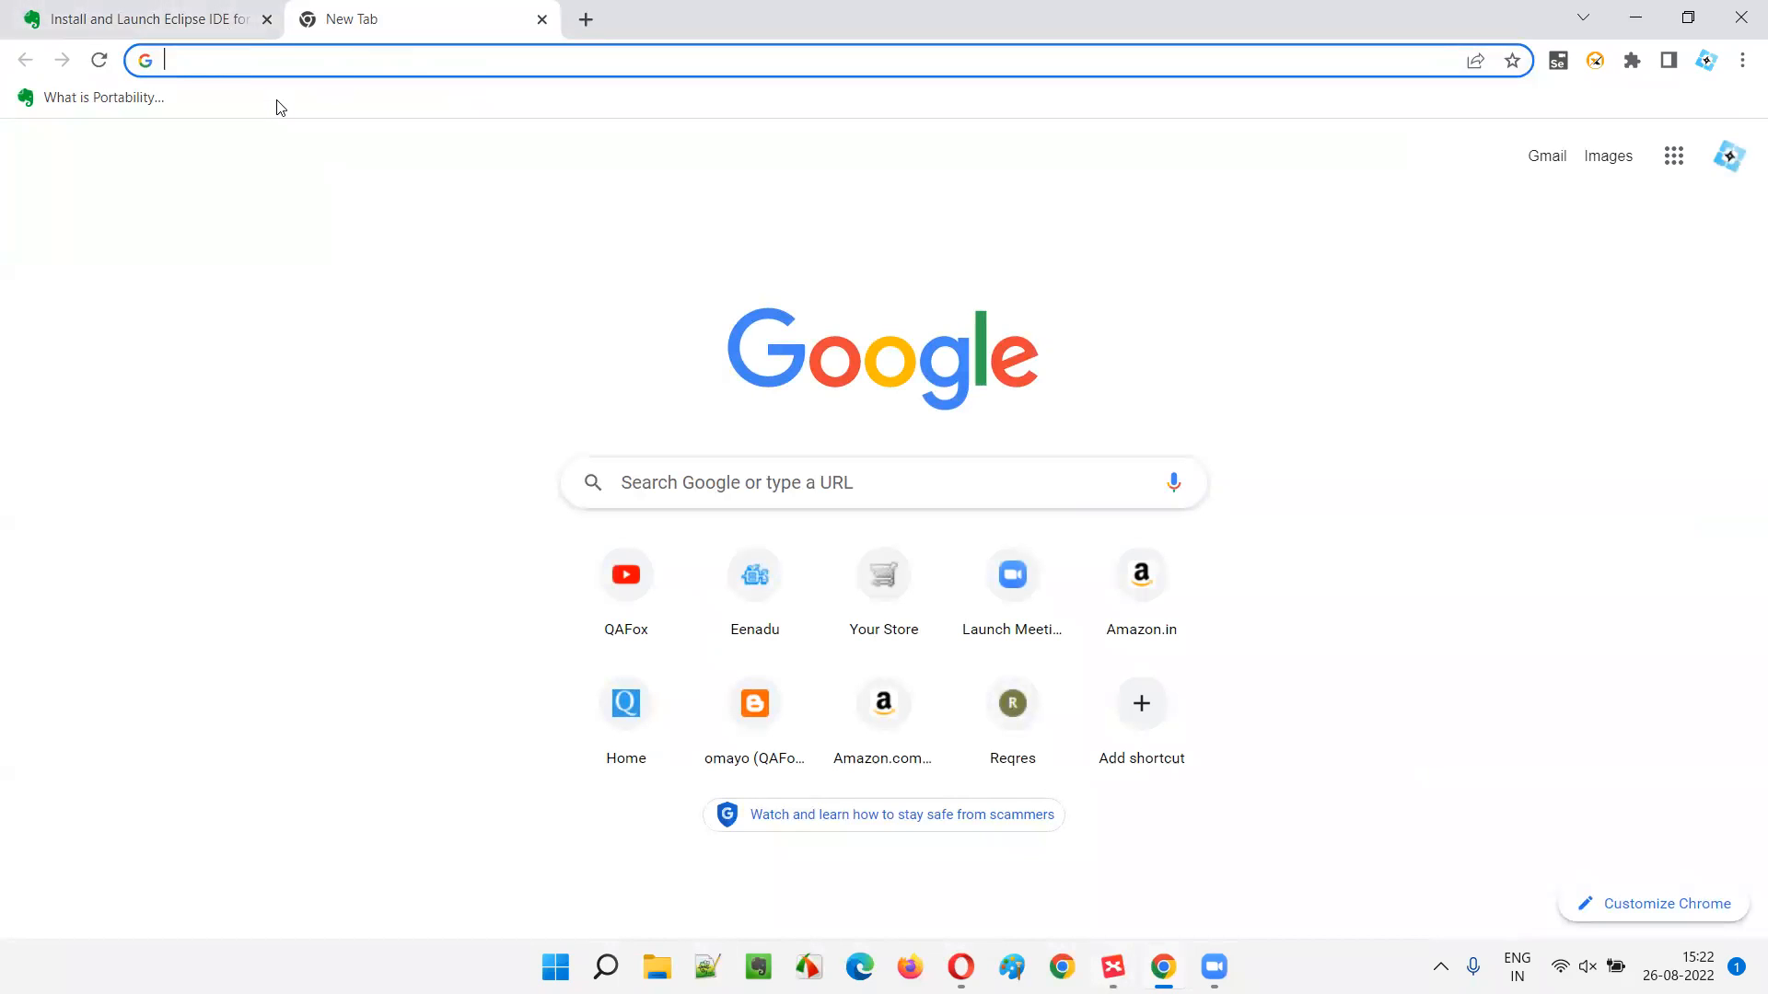
text(download ecli)
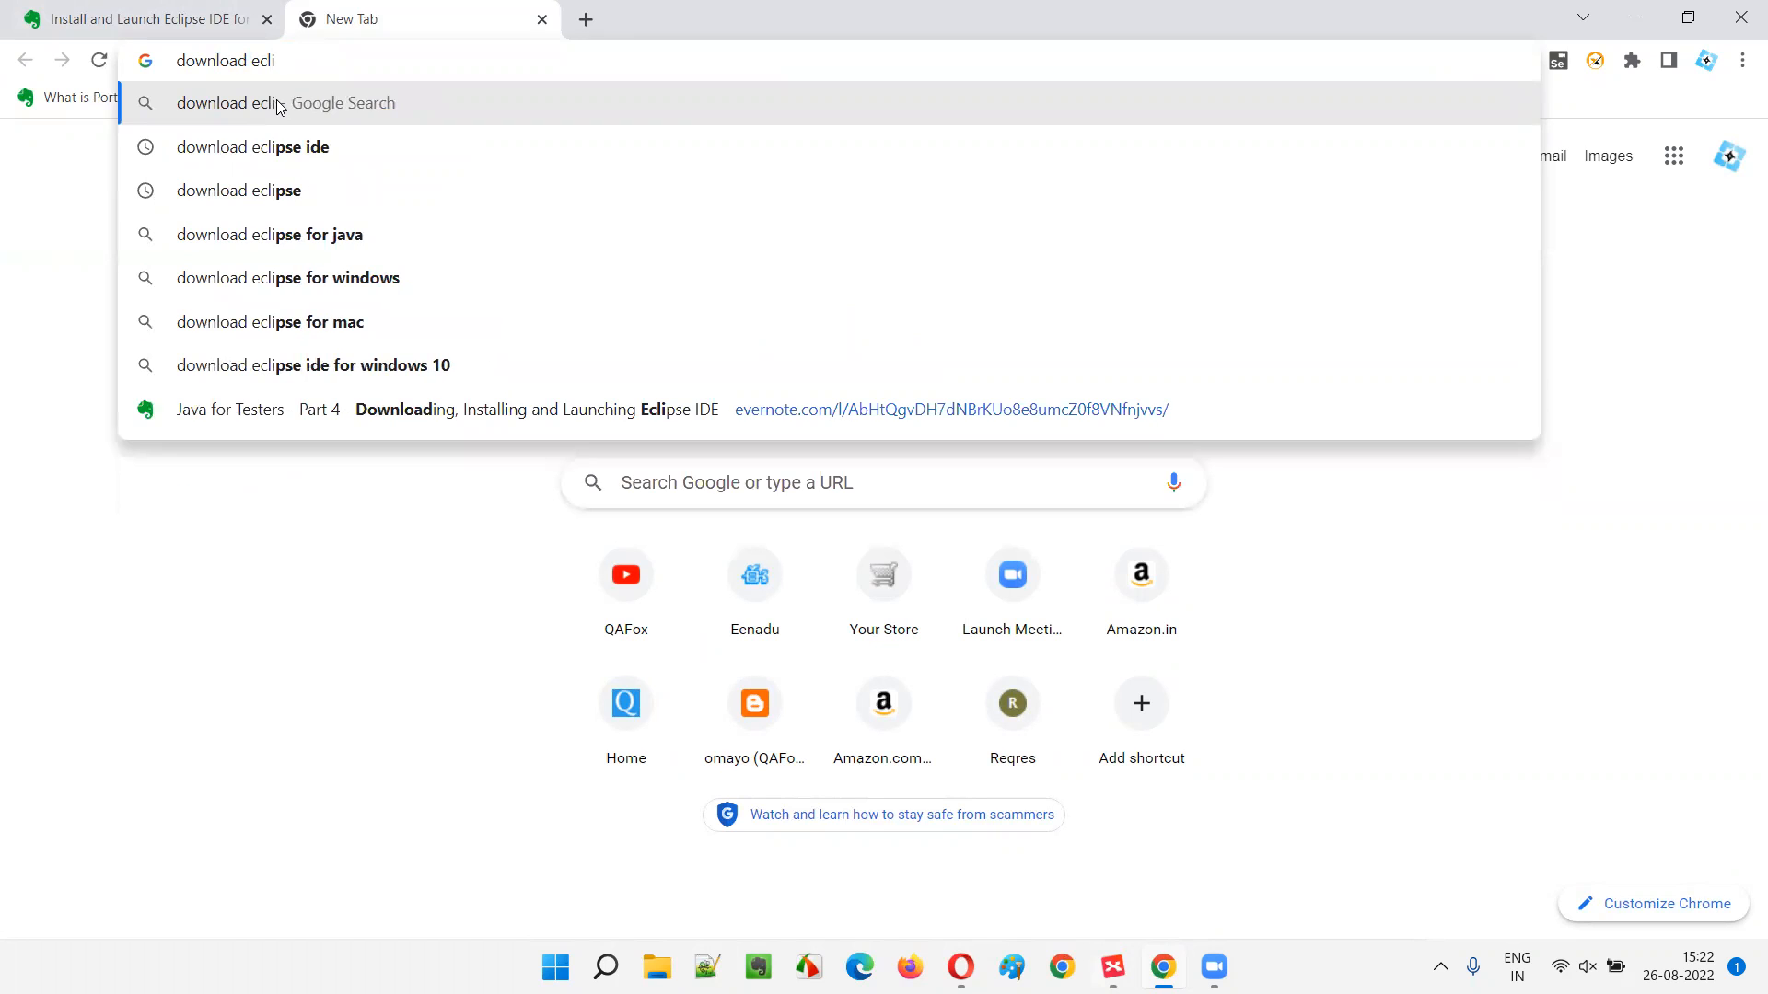
text(pse ide)
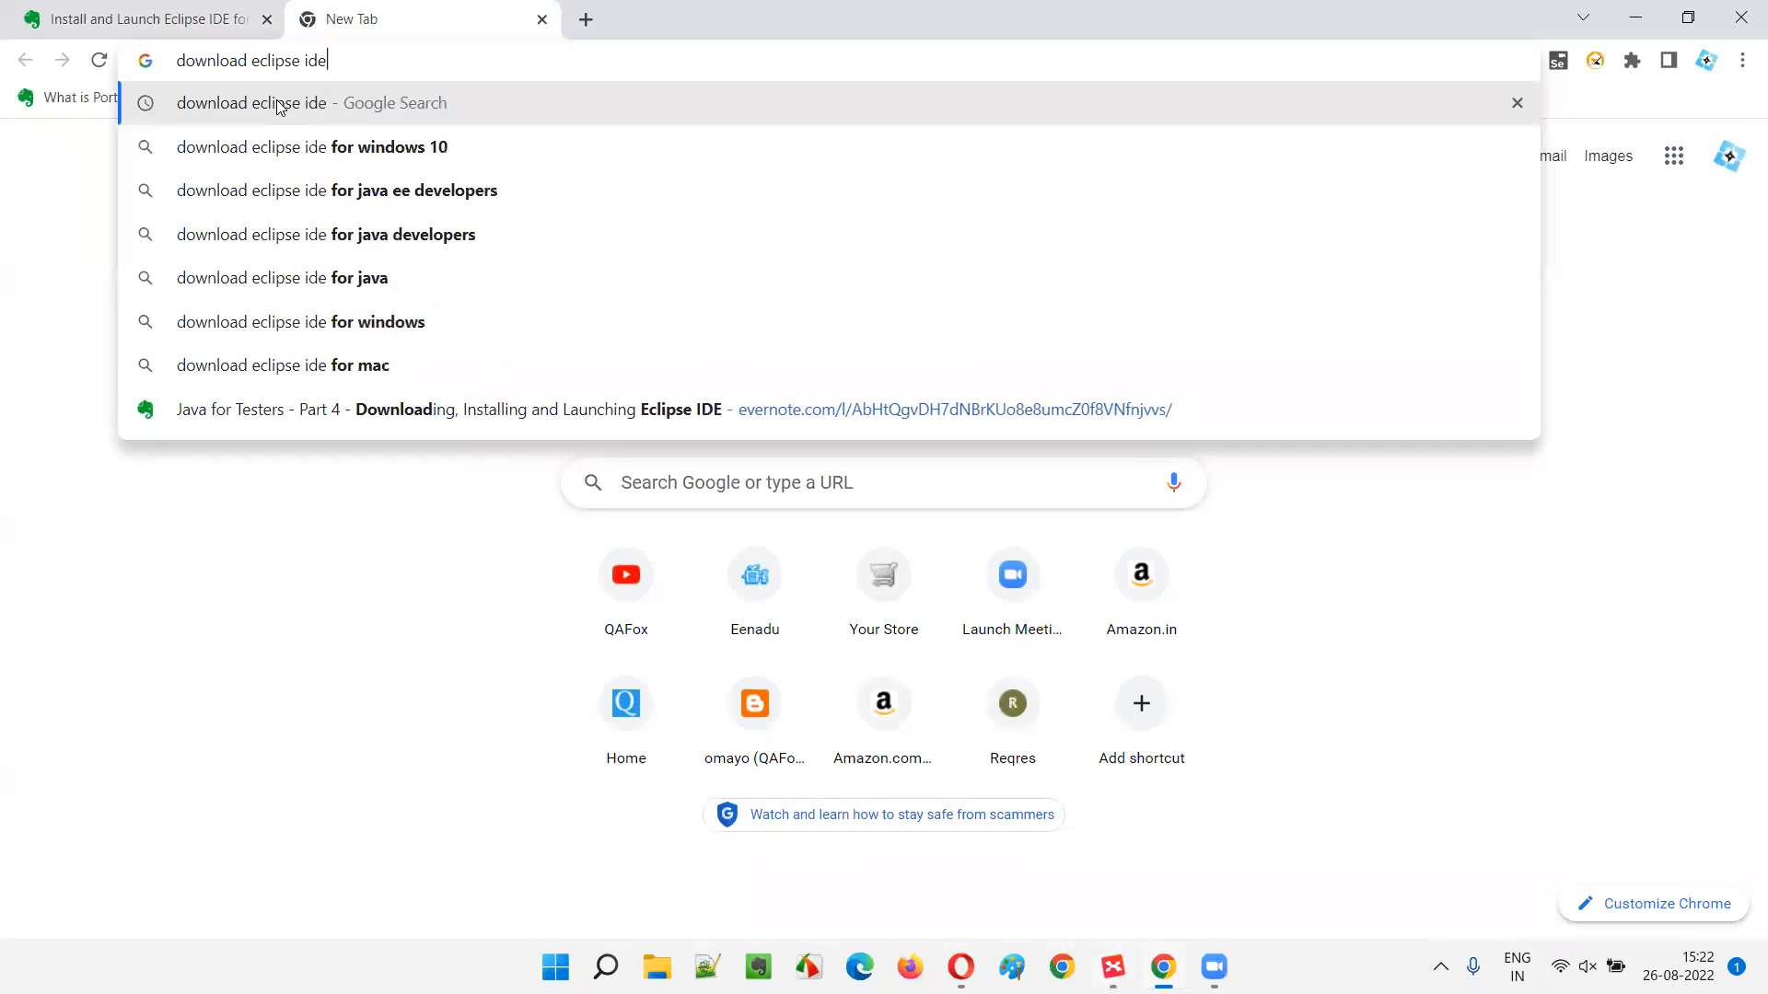
key(Return)
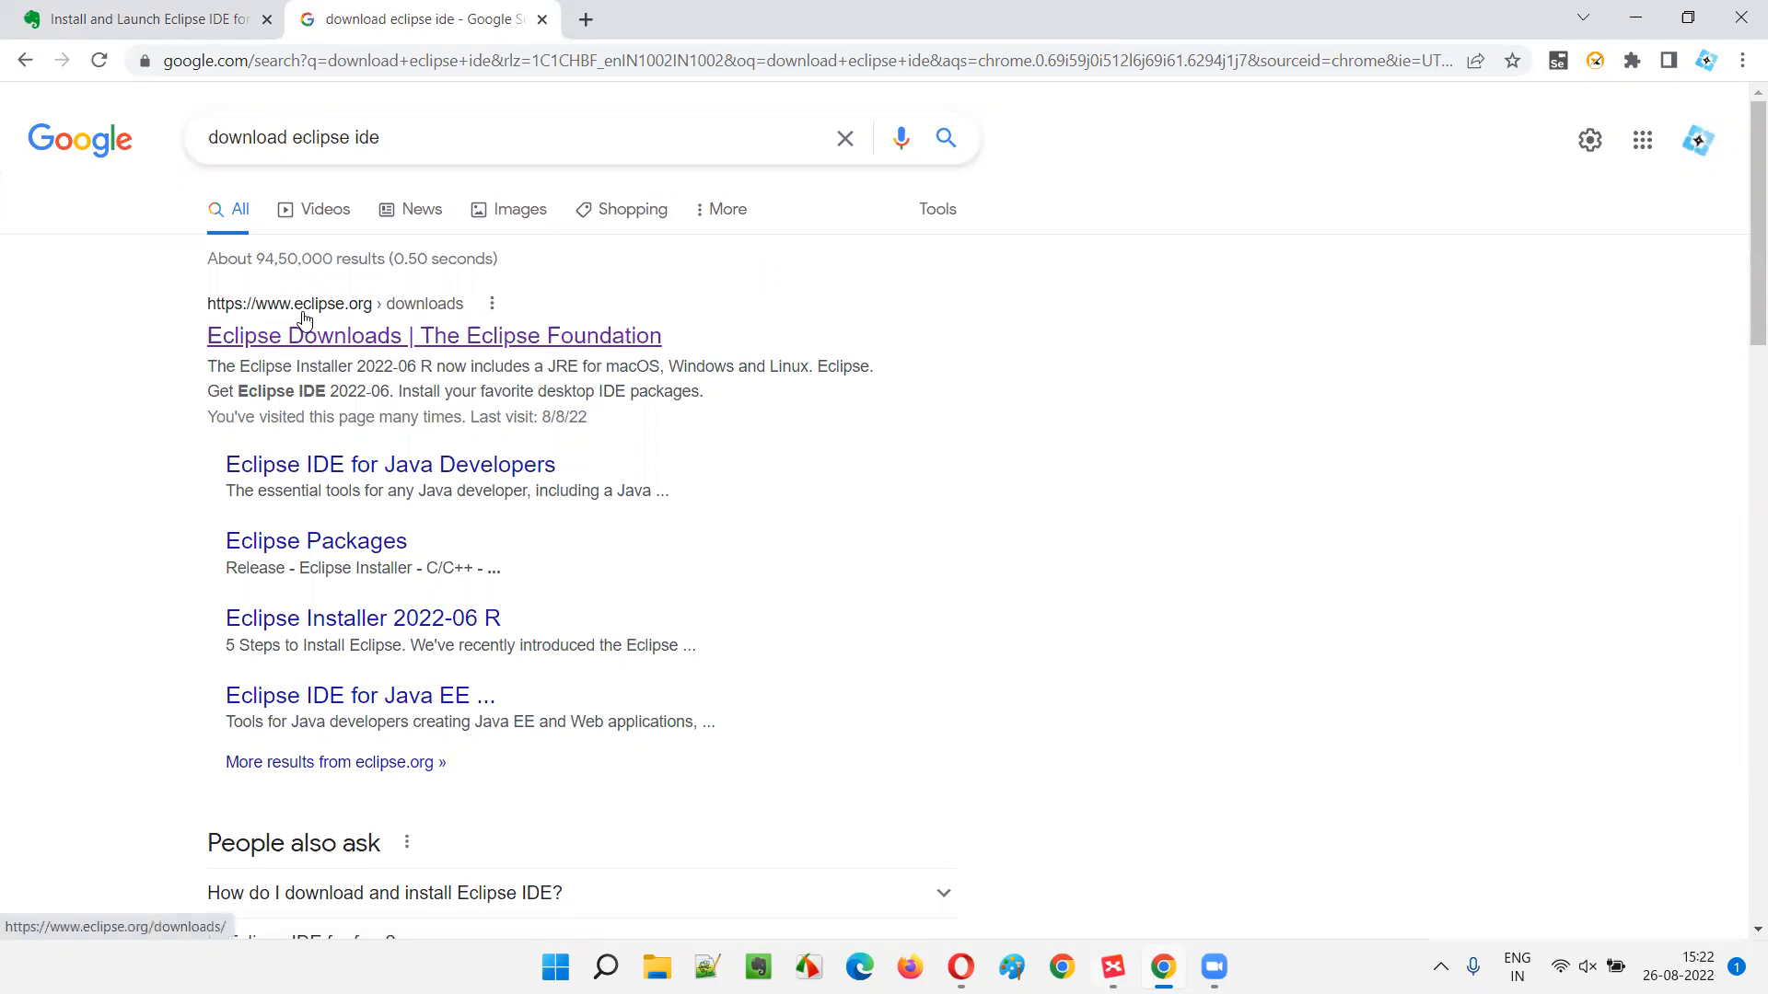
- Open the Eclipse Downloads page from the search results
click(479, 339)
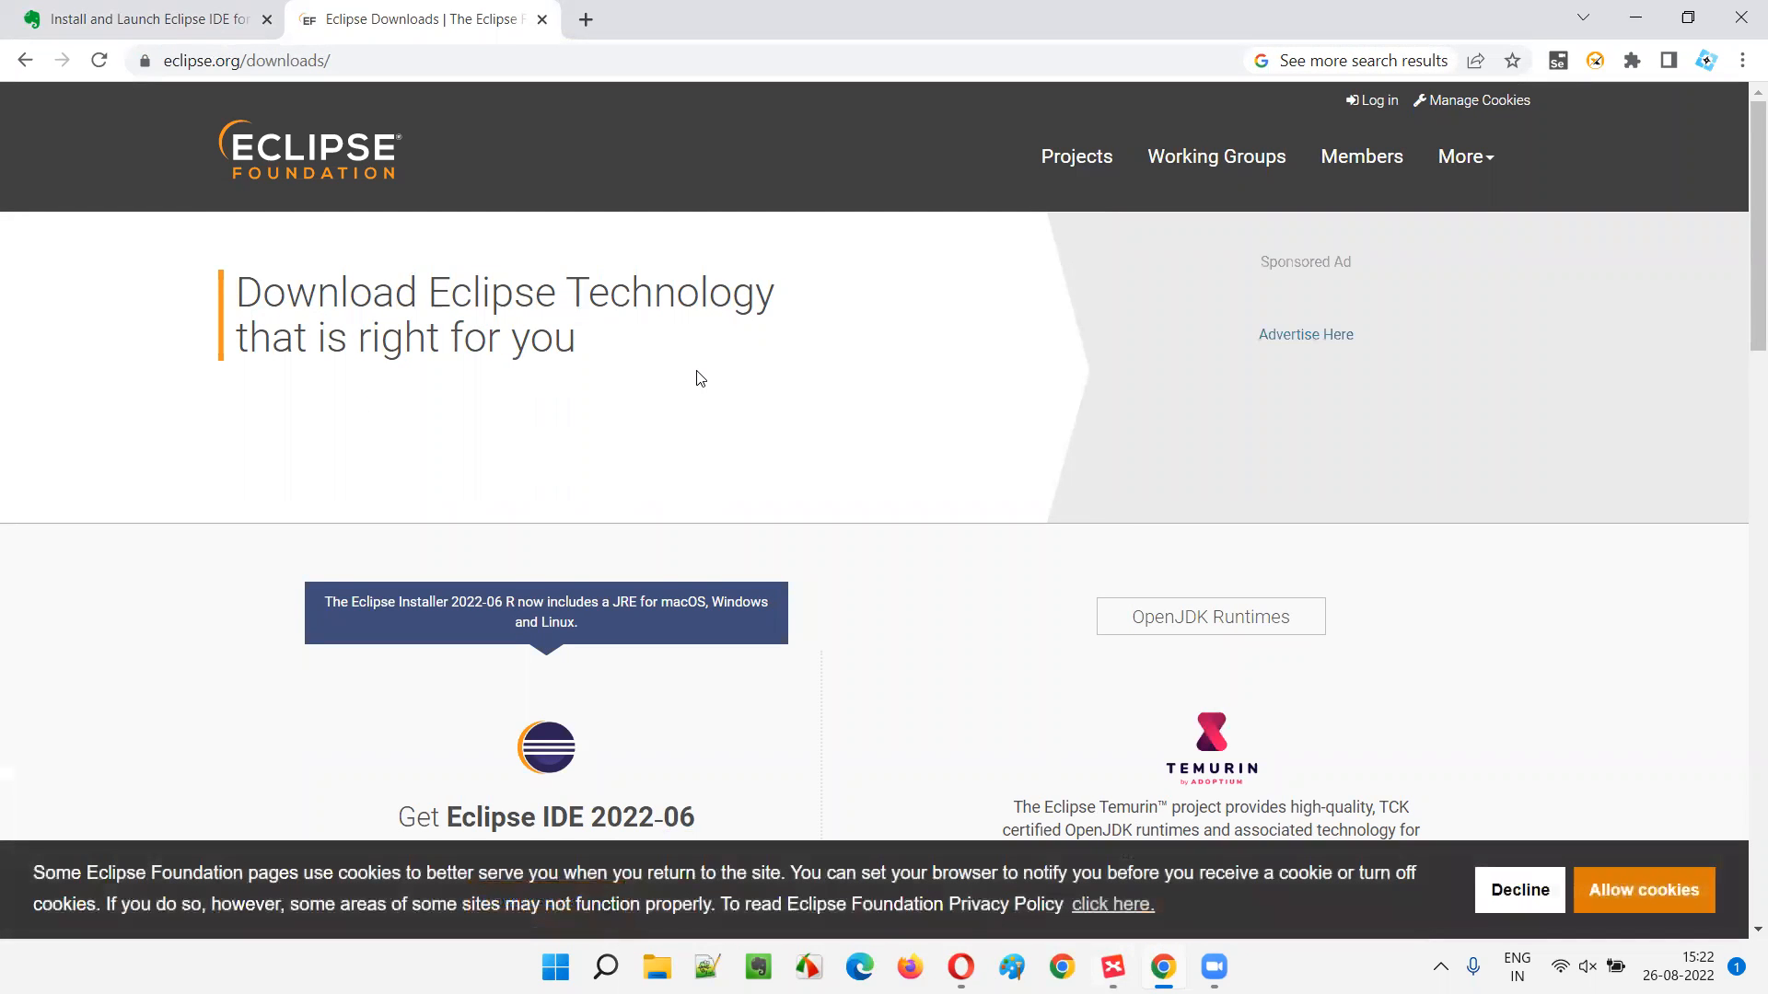
scroll(695, 378, down, 4)
scroll(563, 296, up, 4)
click(322, 74)
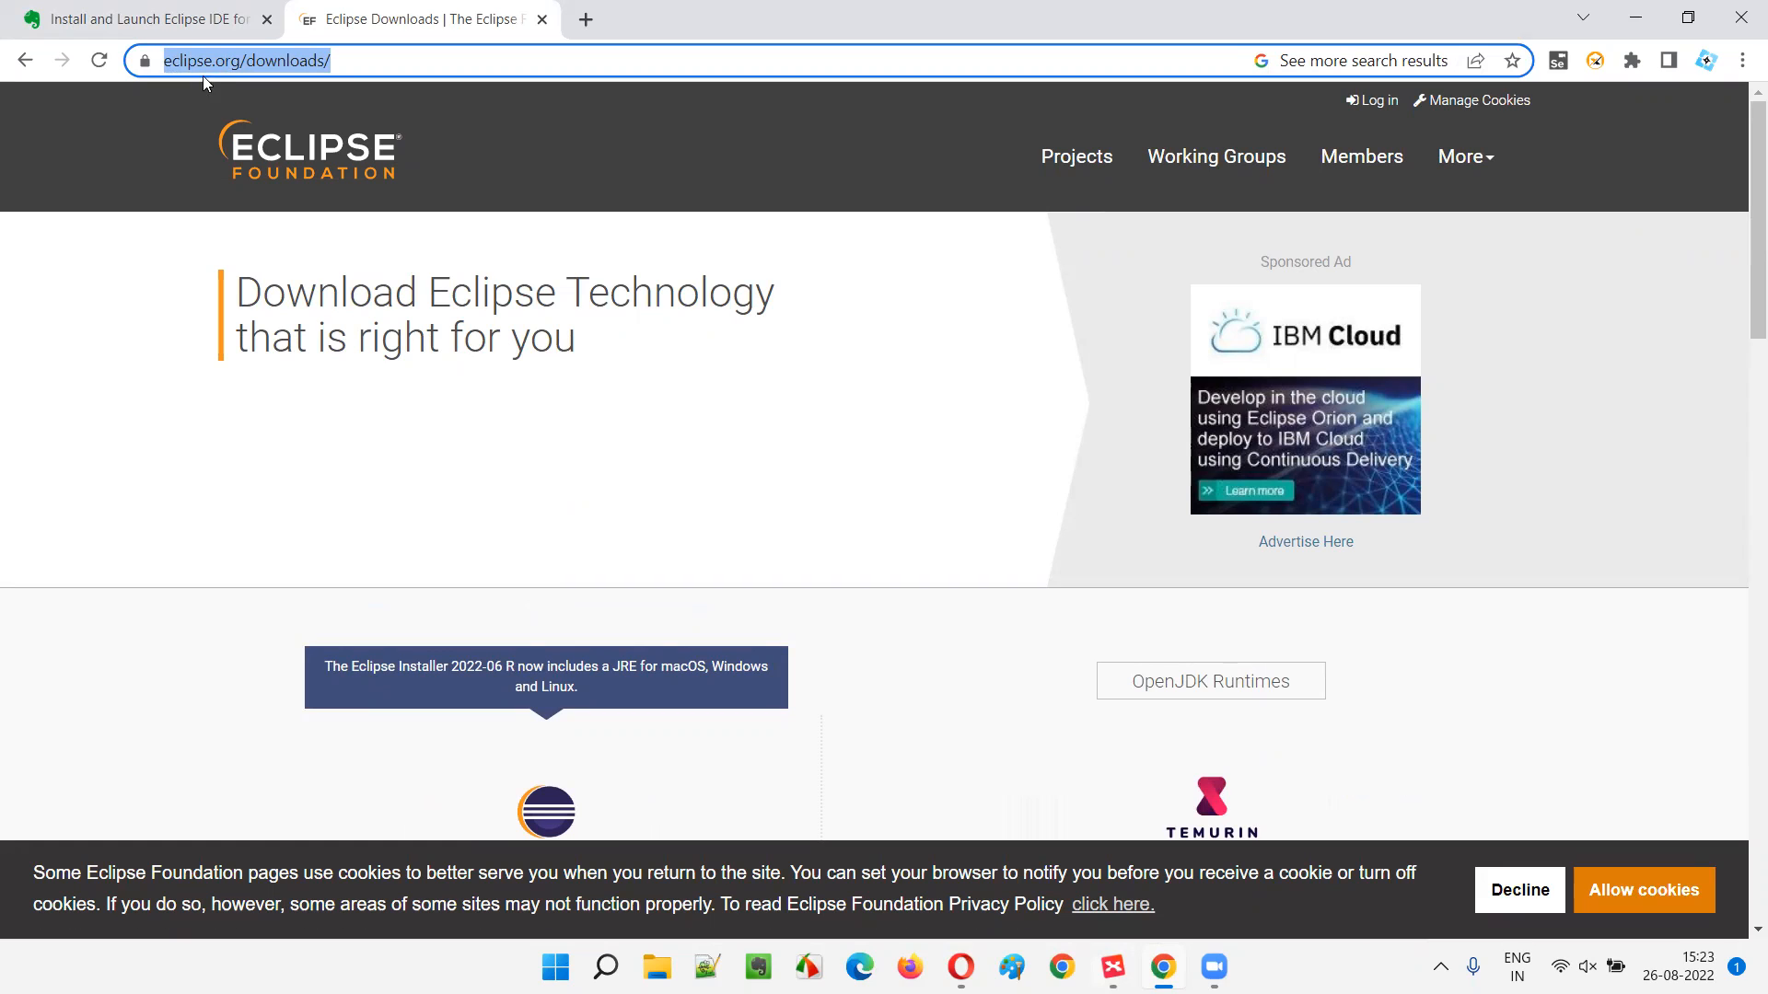
scroll(787, 329, down, 5)
scroll(738, 296, down, 1)
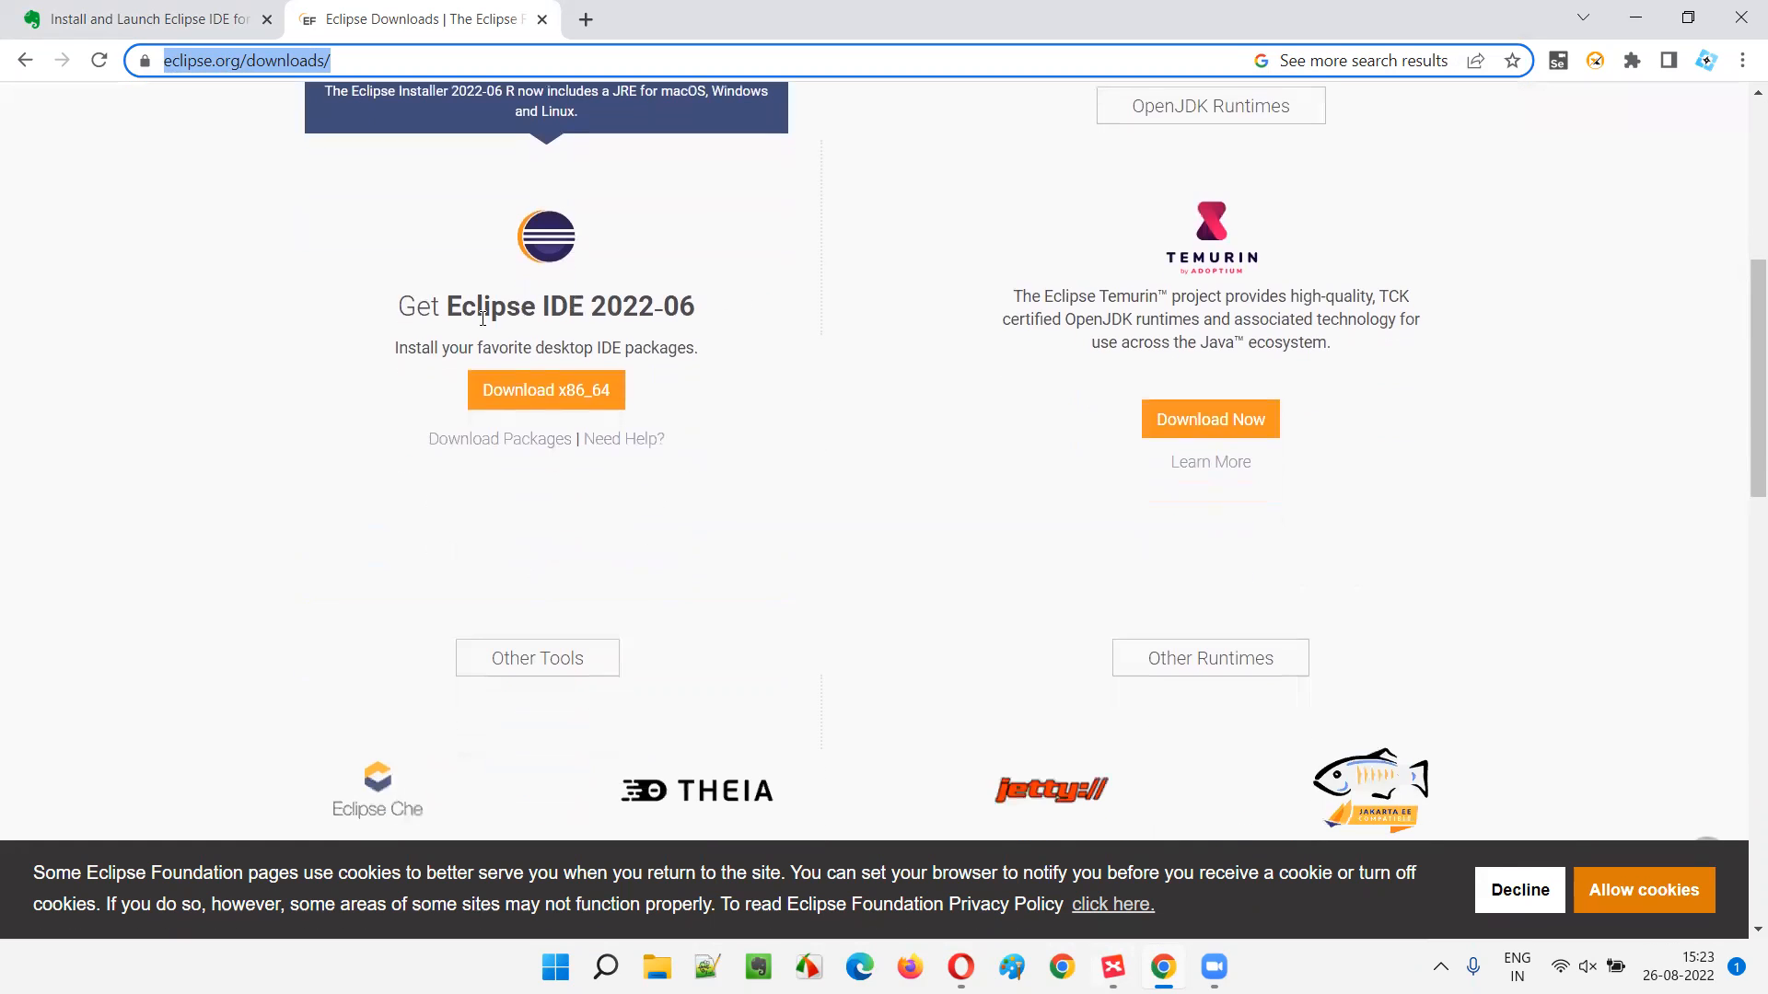
- Highlight the 'Get Eclipse IDE 2022-06' heading, then choose the 64-bit installer download
drag(402, 309, 697, 307)
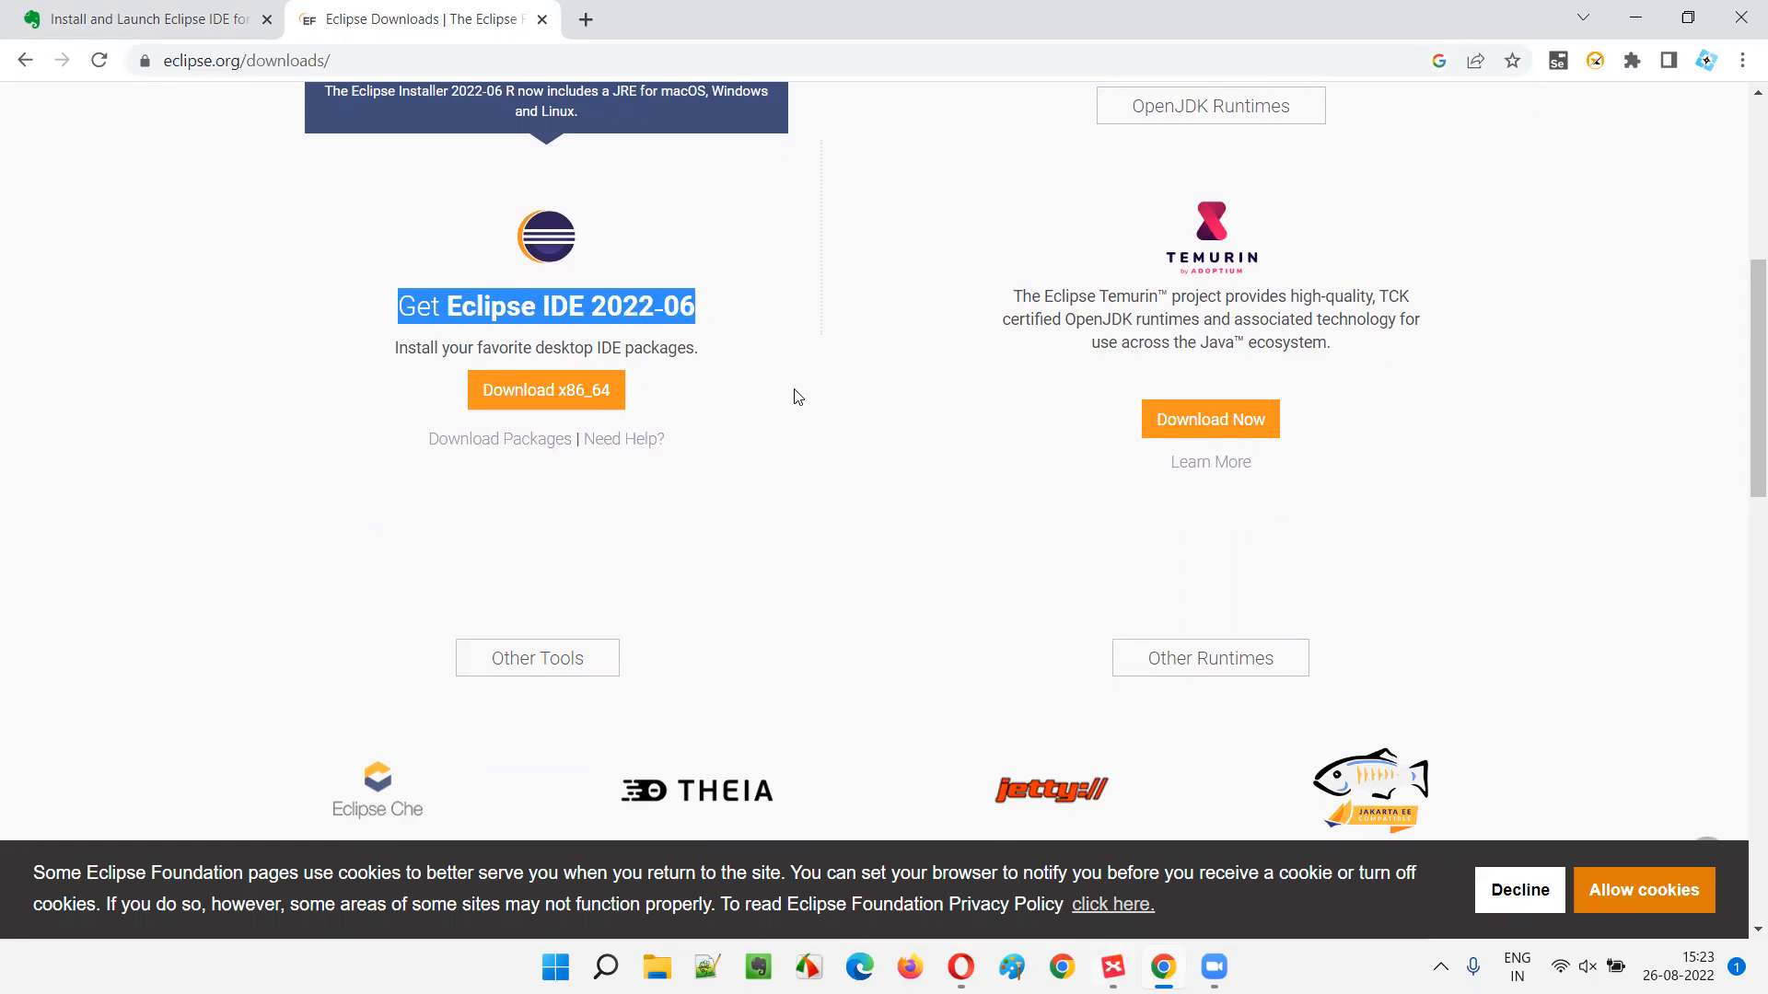
click(748, 357)
drag(661, 306, 698, 327)
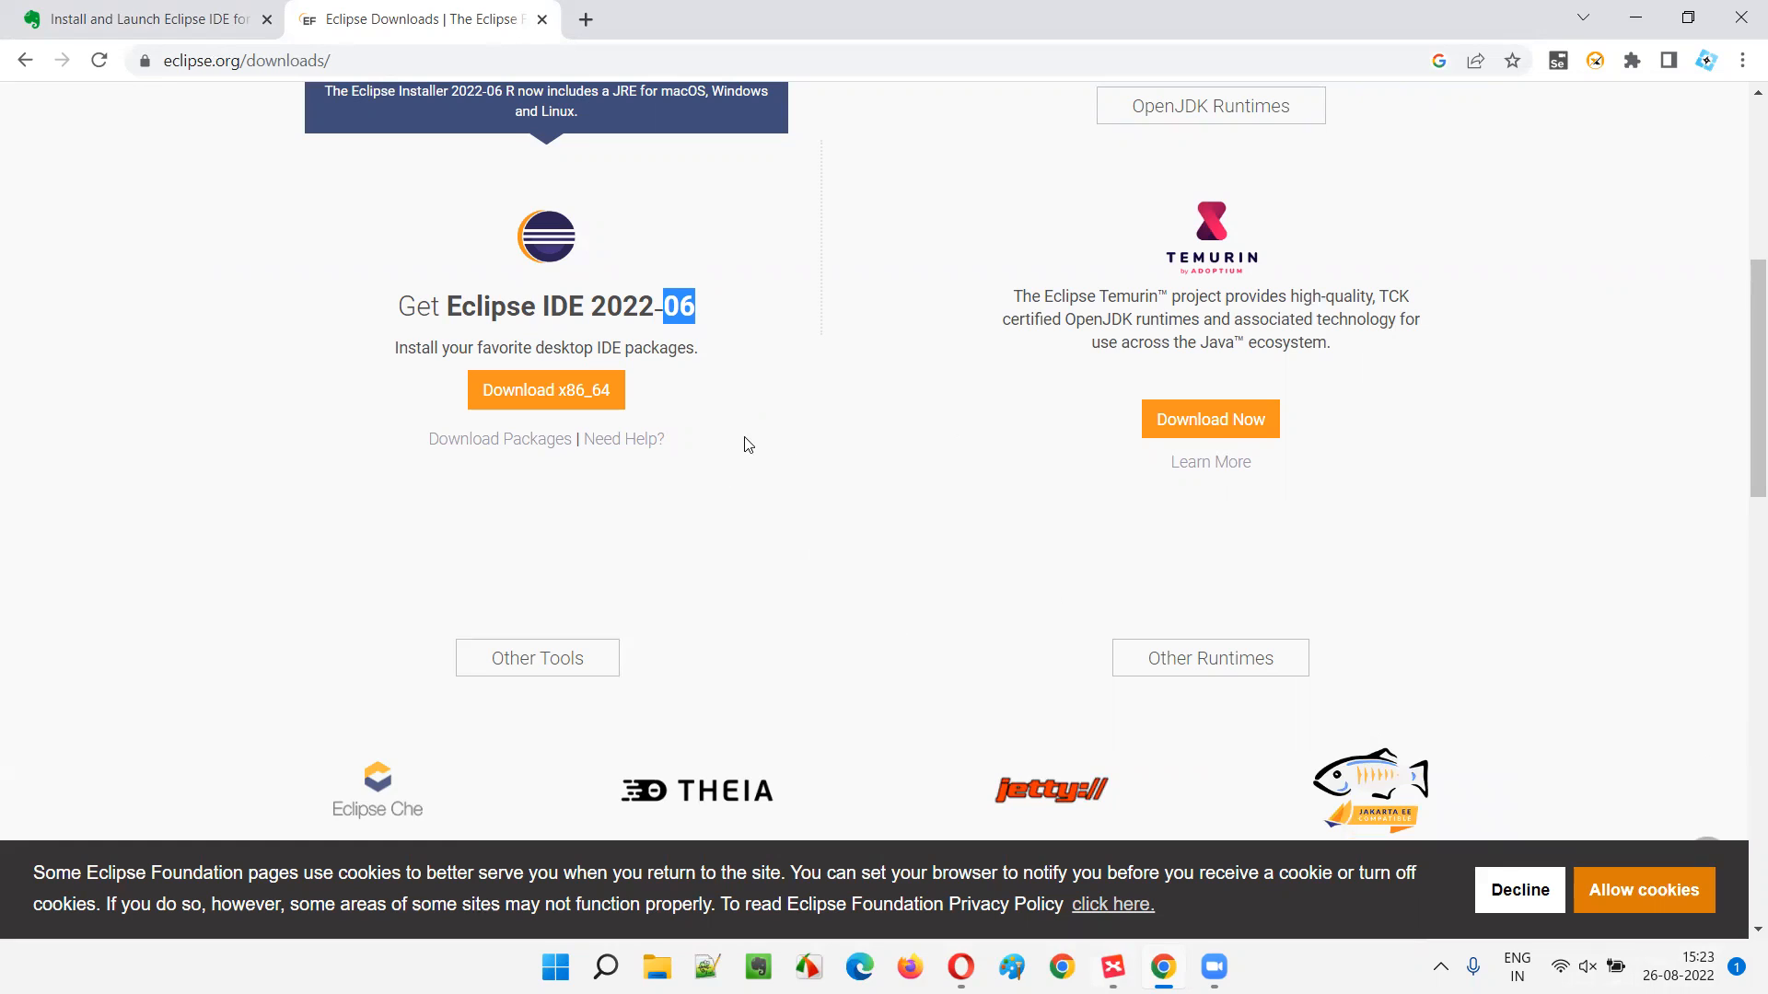
drag(591, 305, 706, 320)
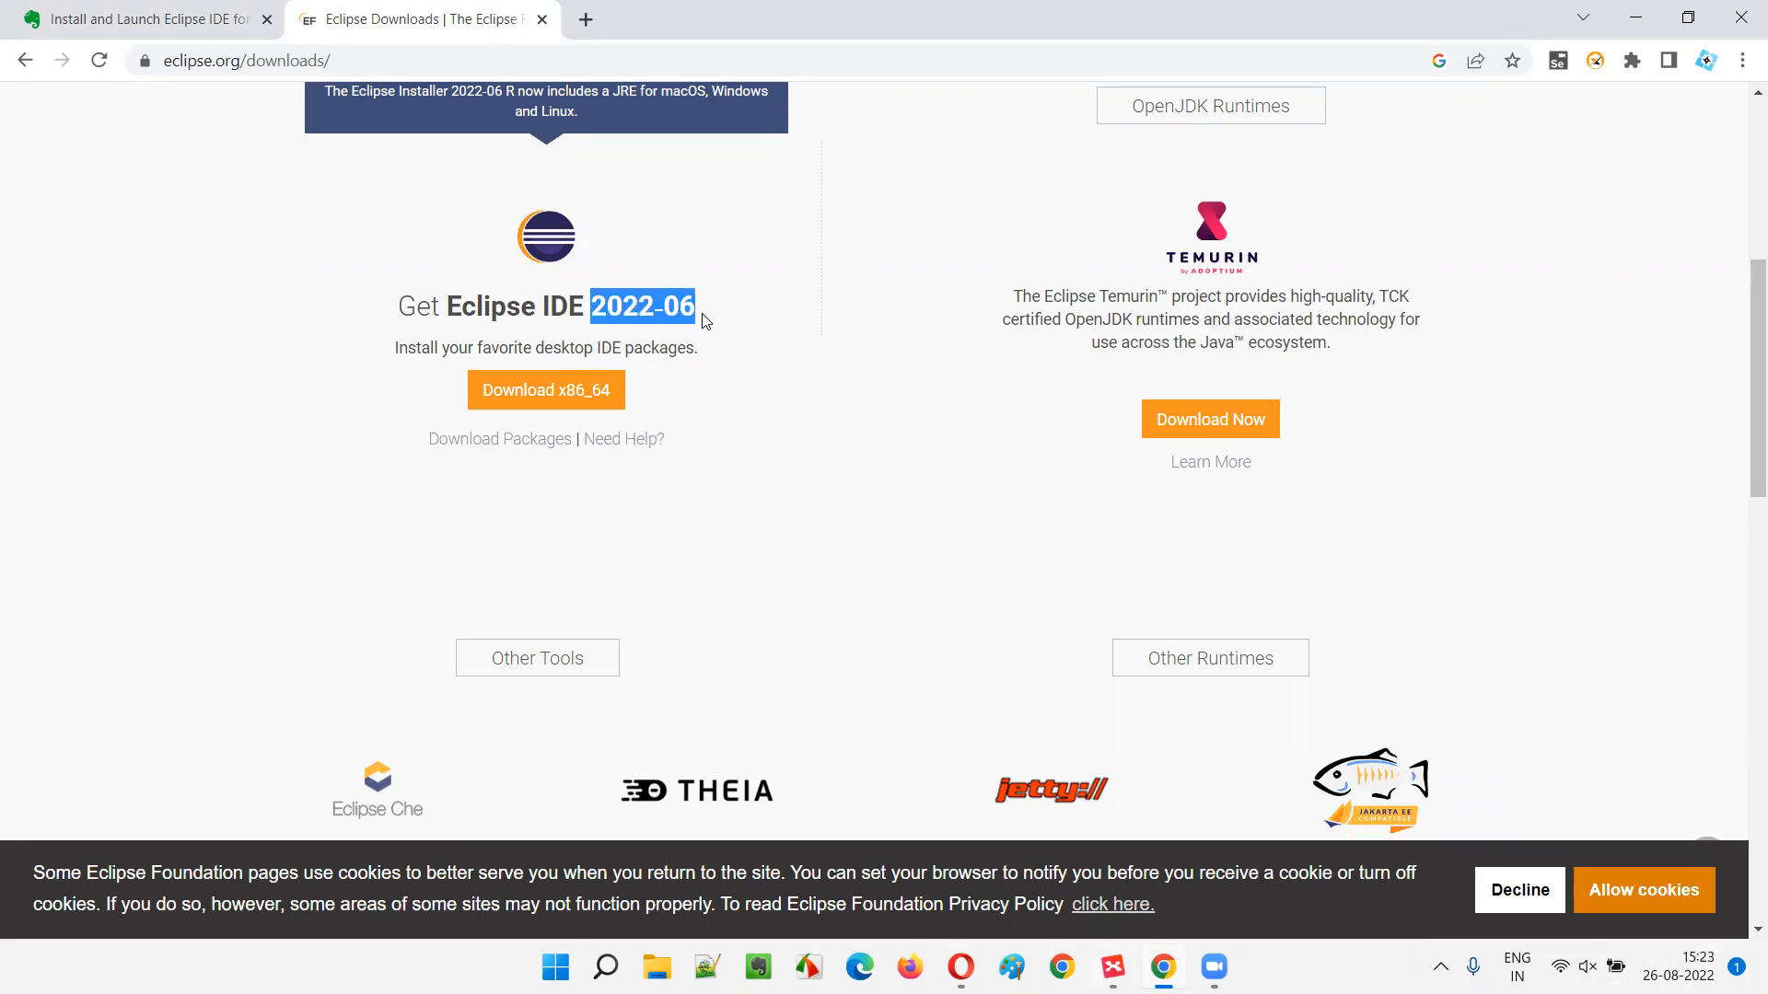
drag(400, 307, 733, 318)
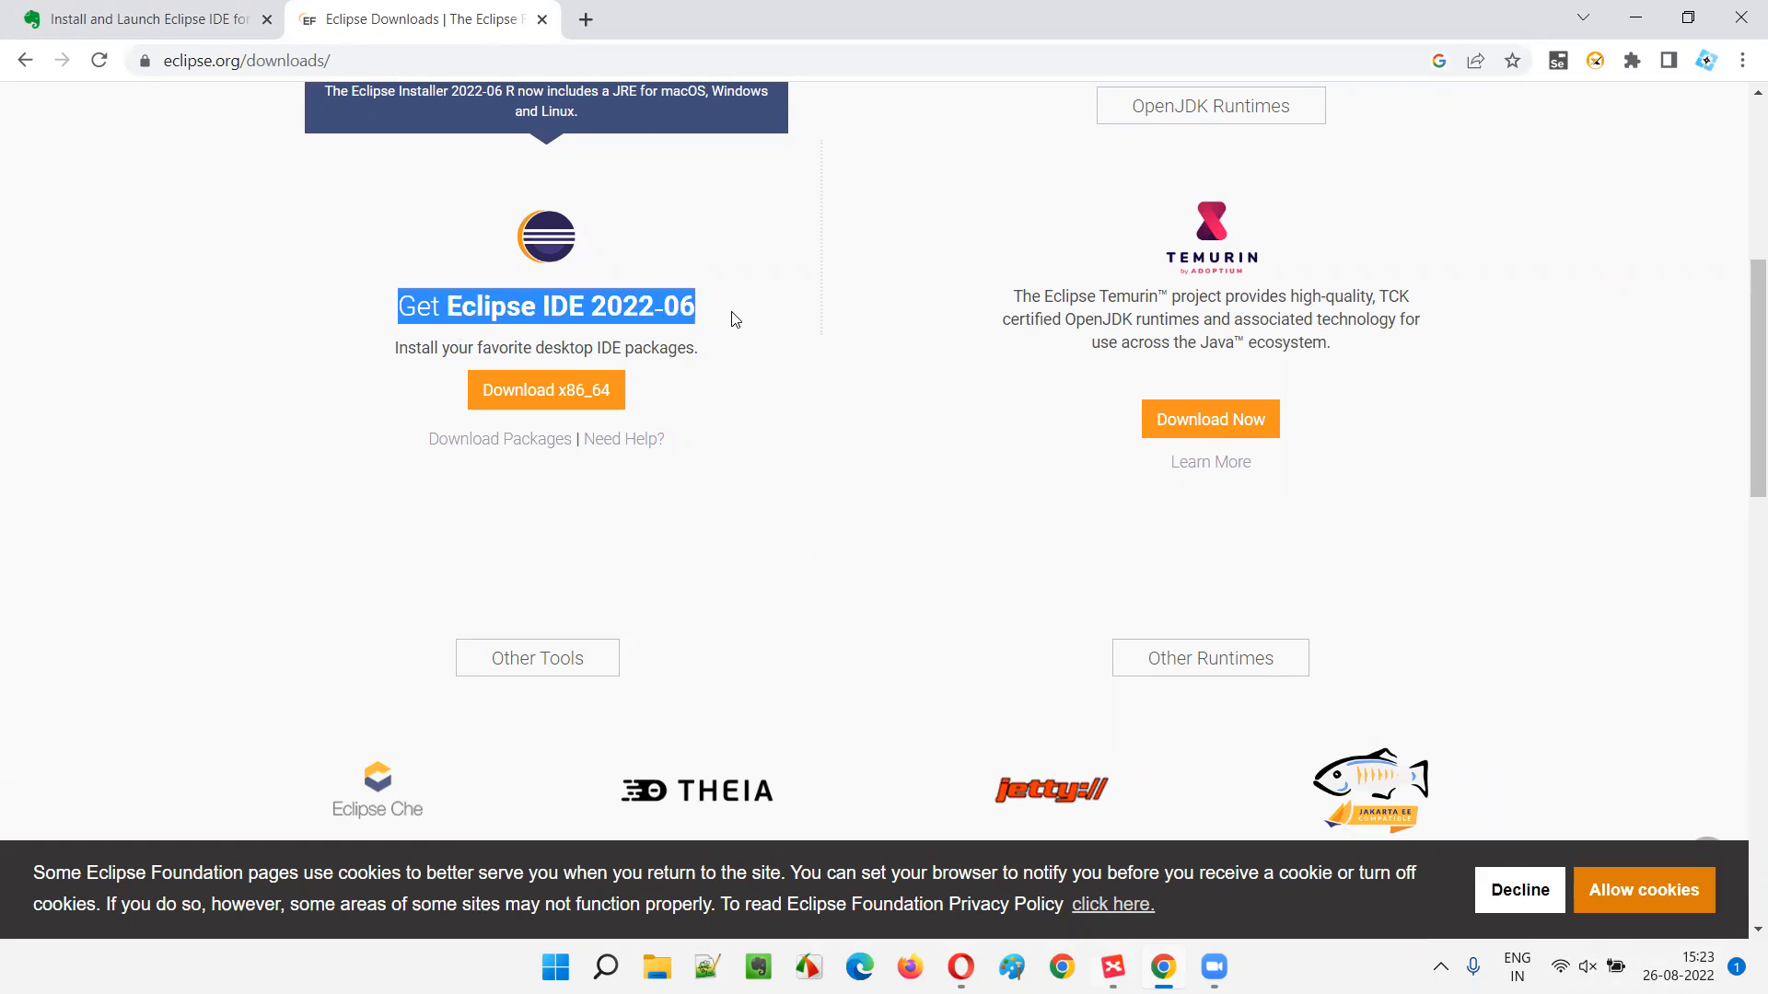
scroll(730, 318, up, 5)
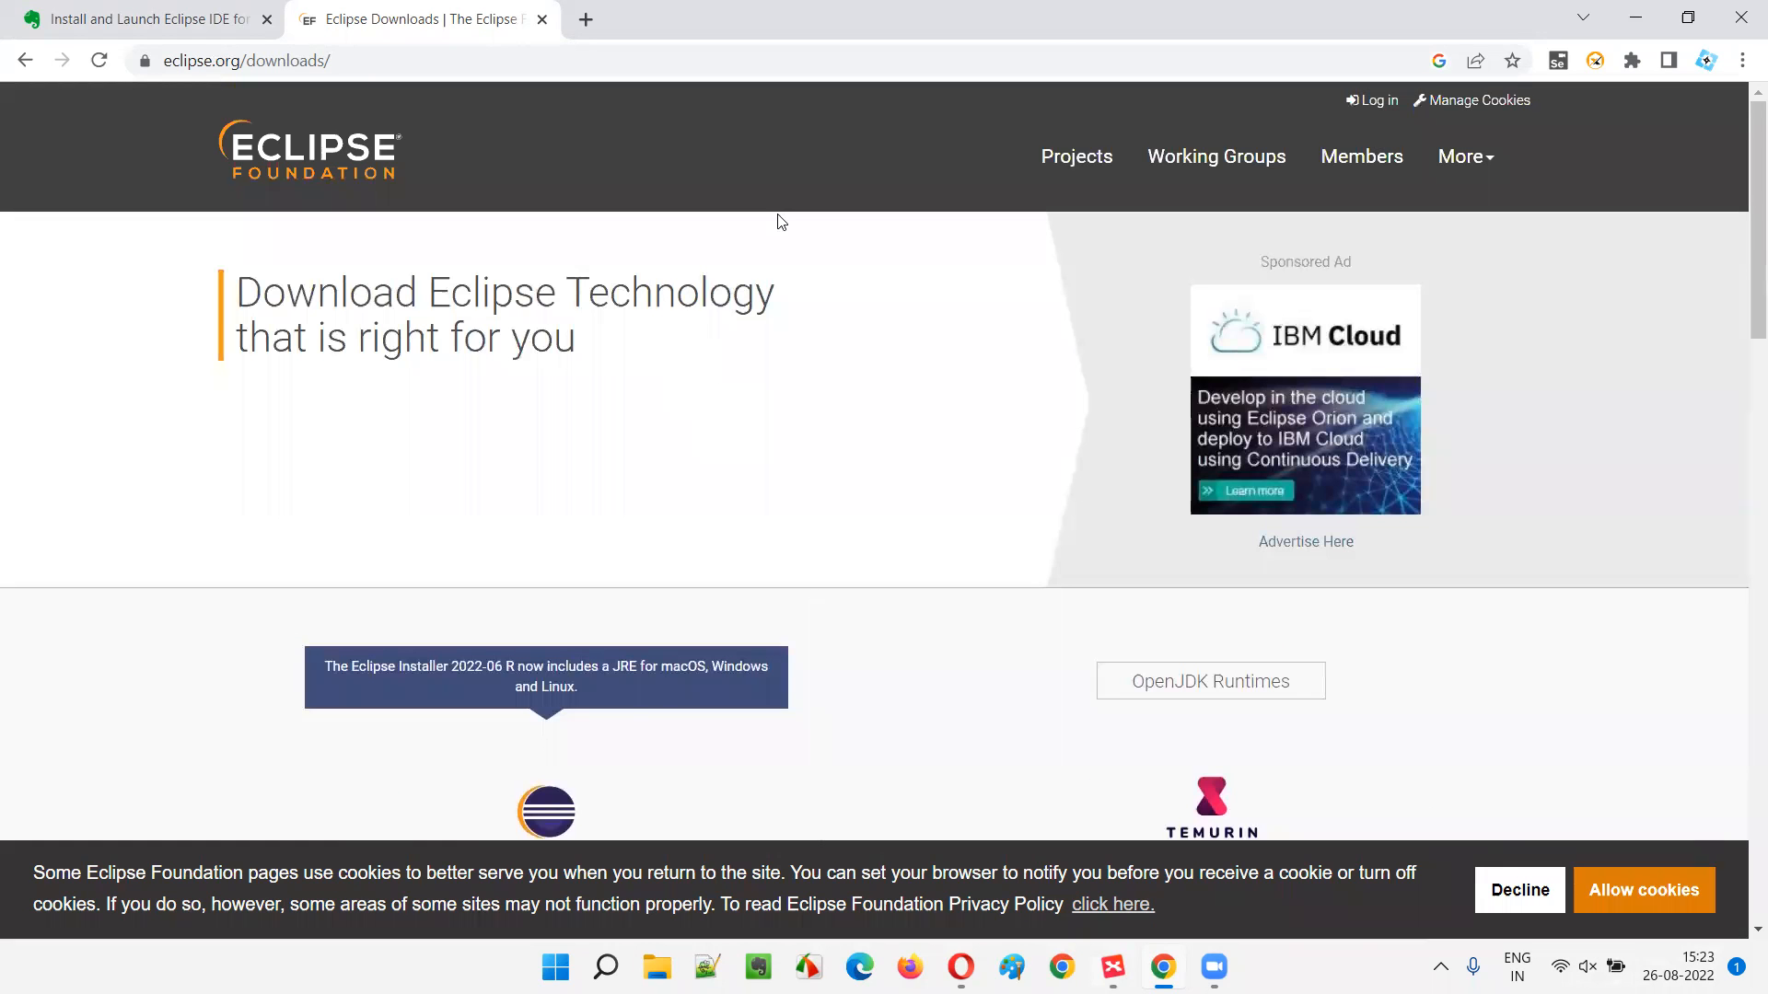
scroll(1492, 479, down, 5)
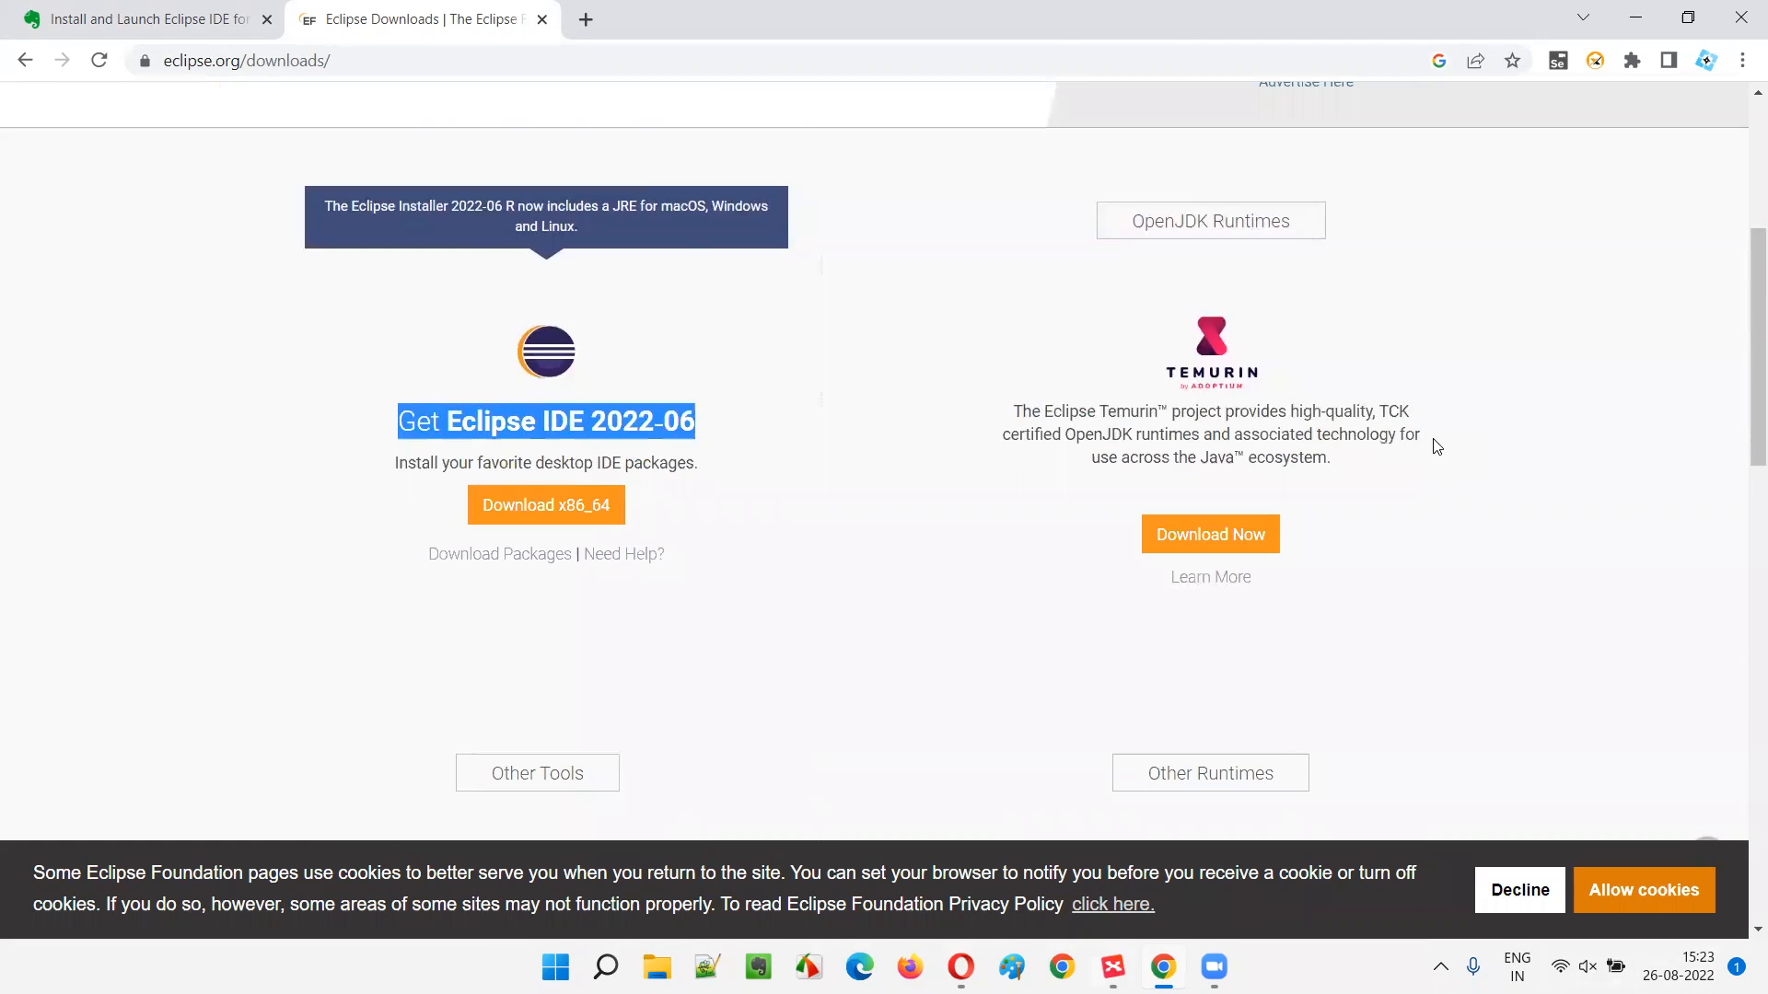
click(912, 582)
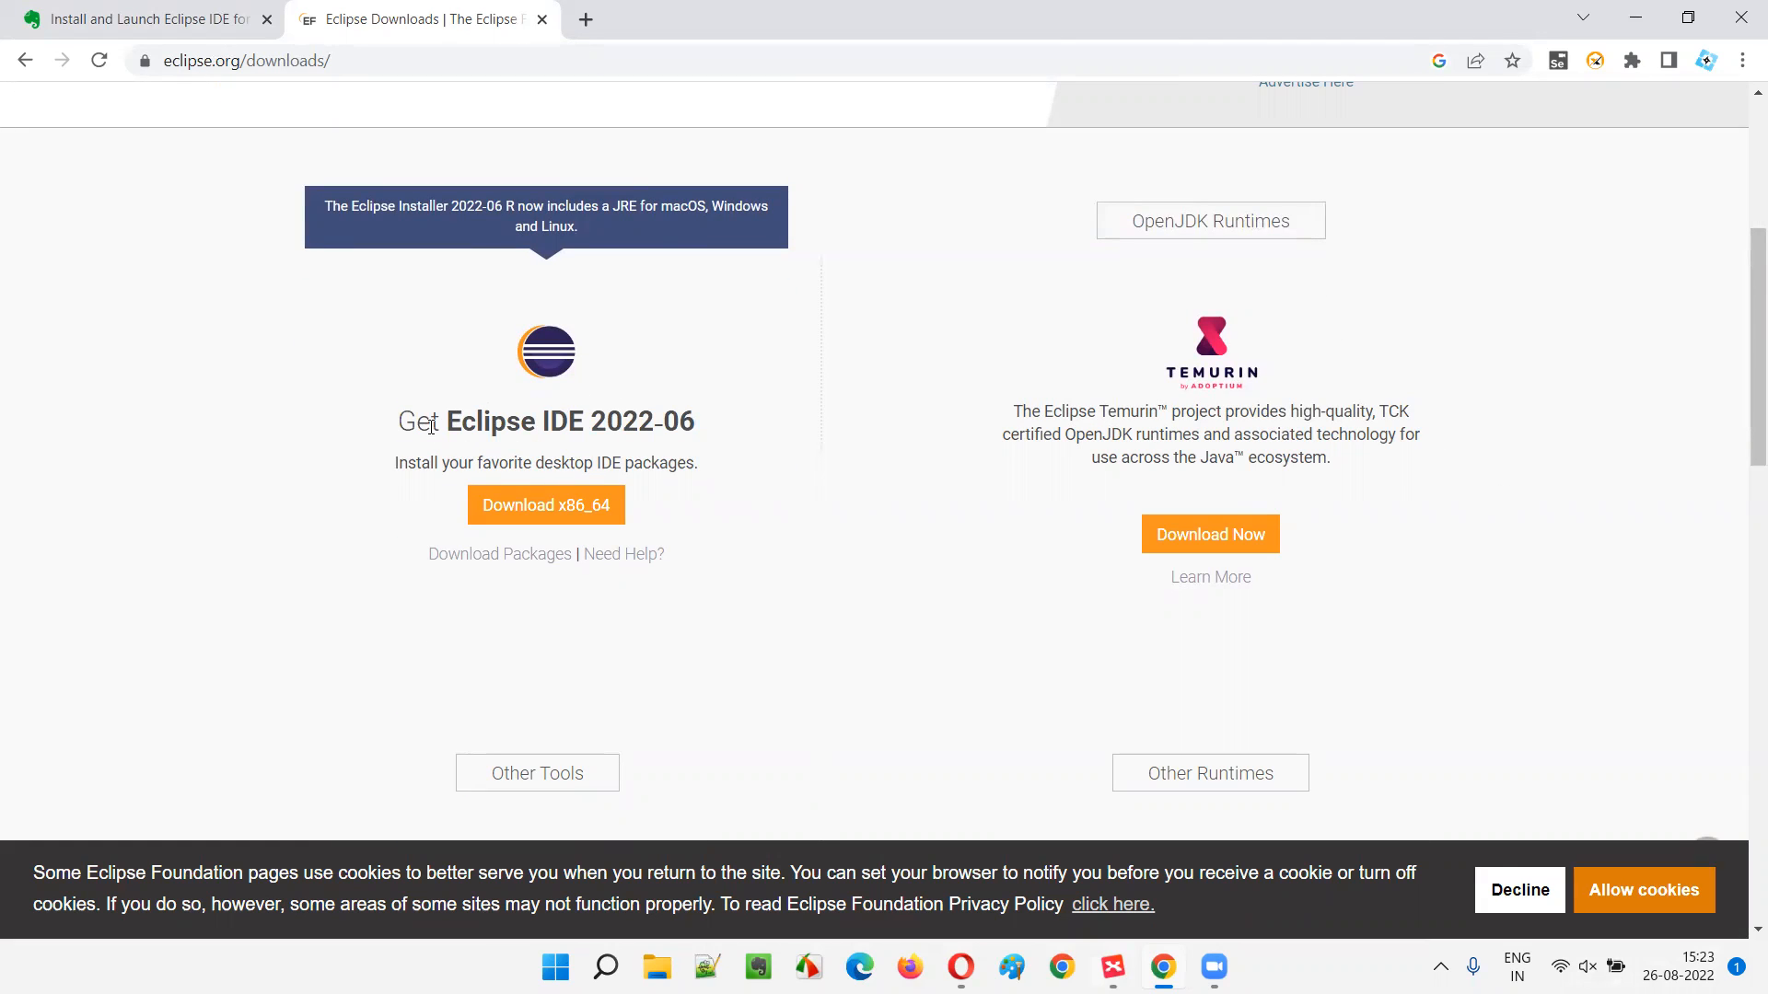
drag(412, 423, 715, 406)
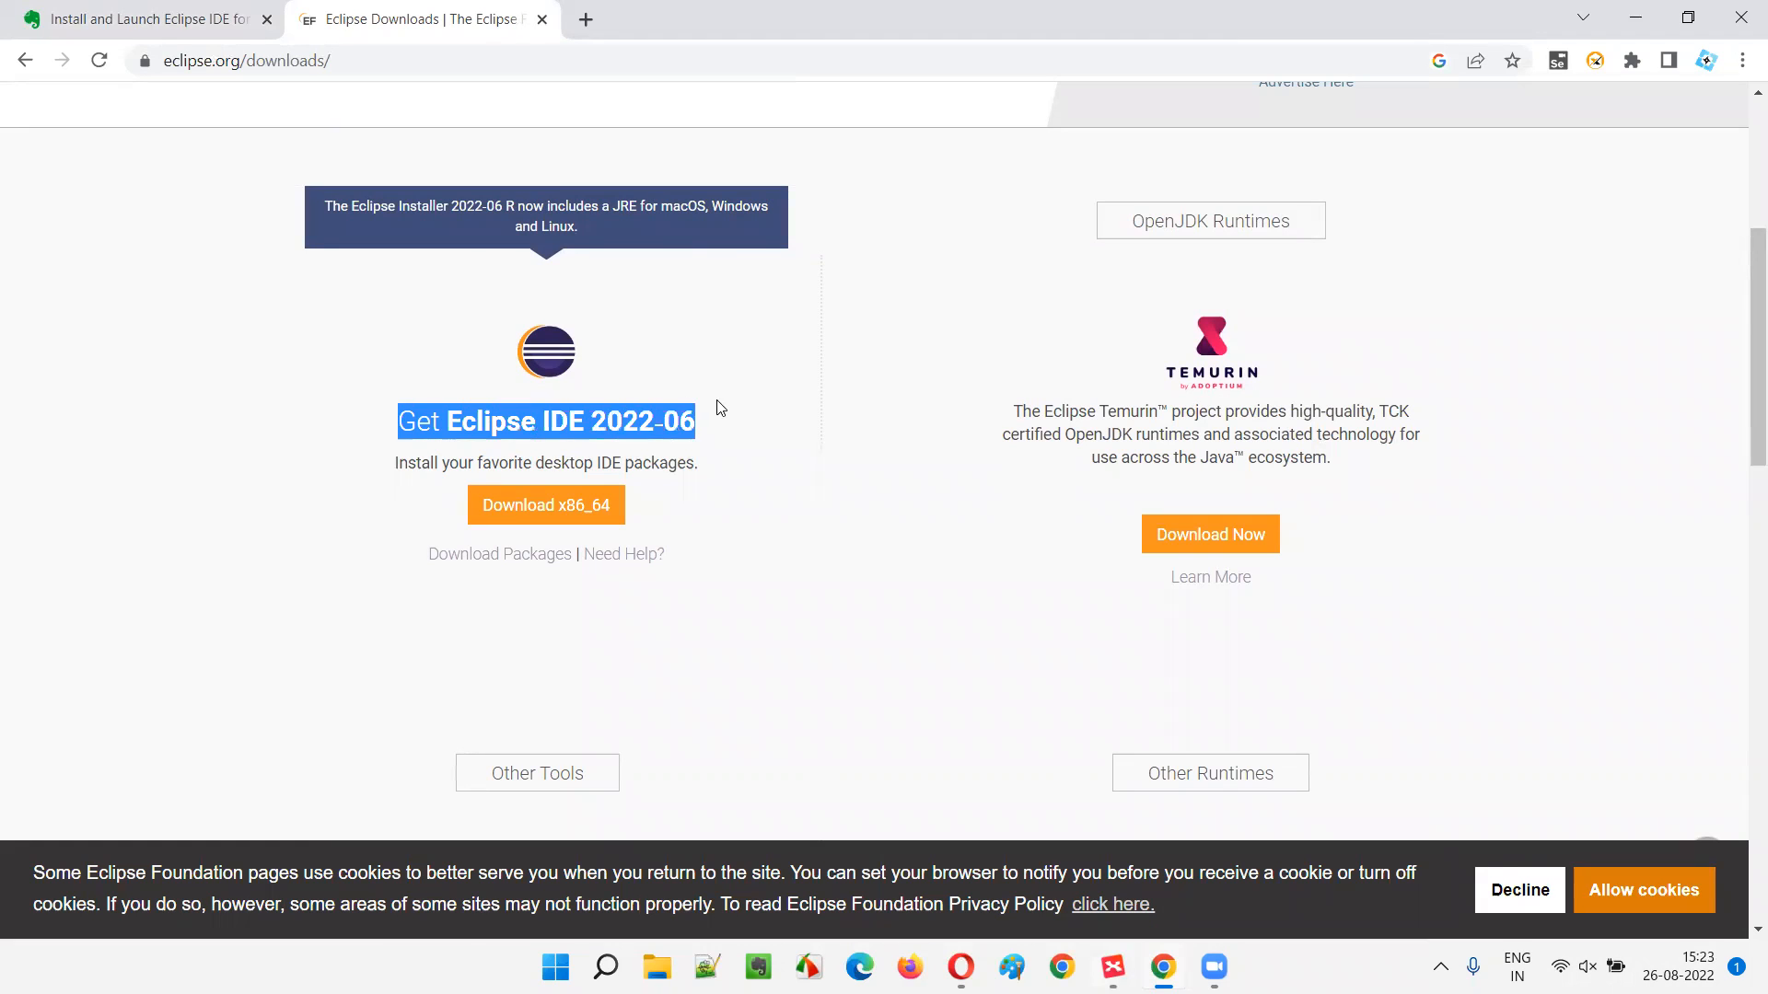
click(790, 446)
click(538, 510)
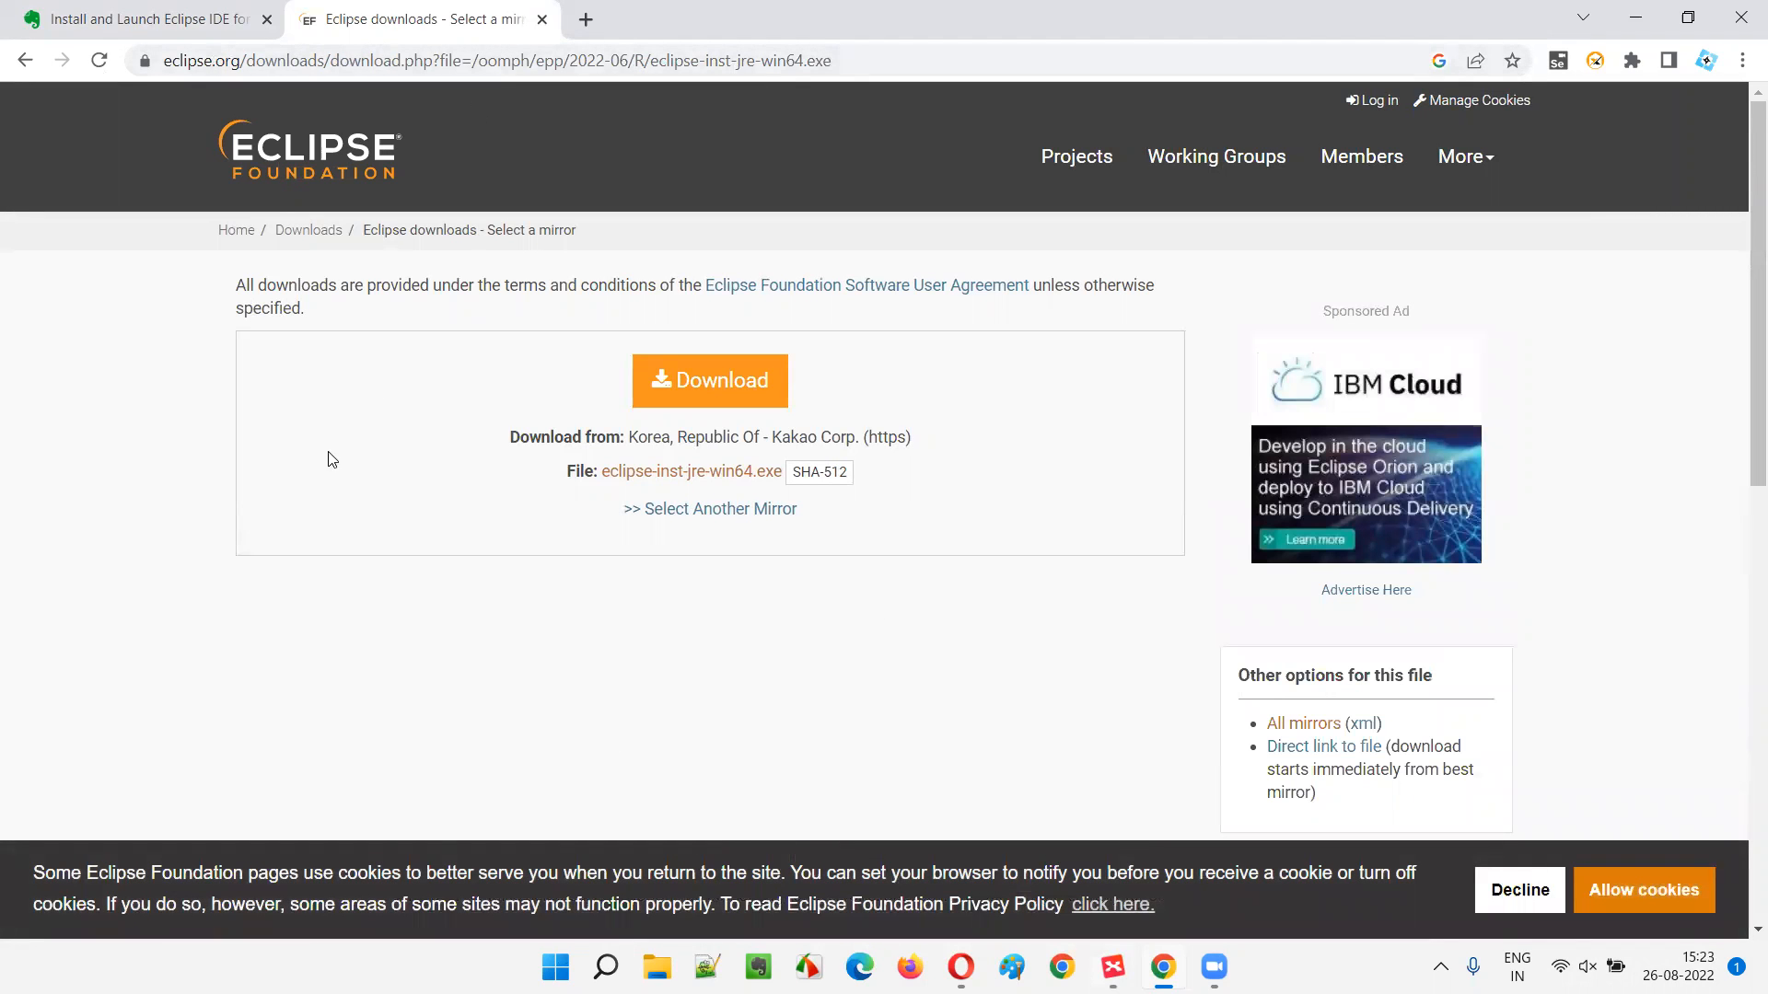
- Download eclipse-inst-jre-win64.exe from the mirror and show the finished file in its folder
click(718, 396)
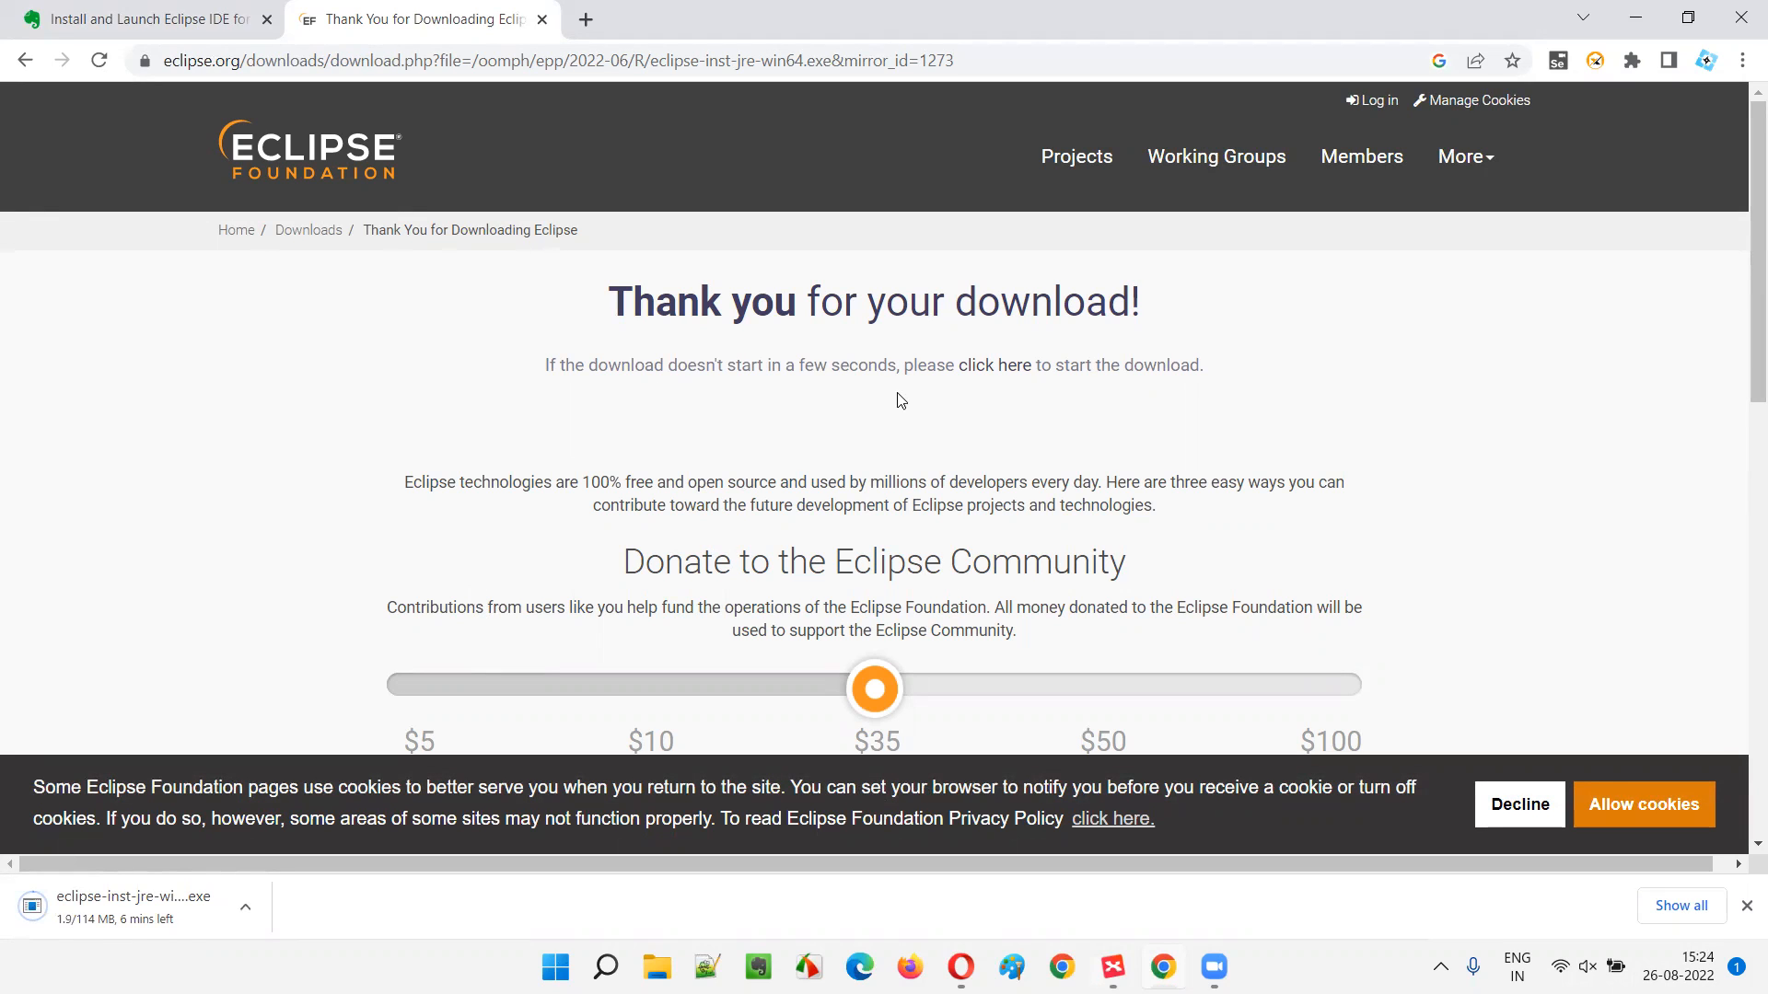
scroll(891, 402, down, 3)
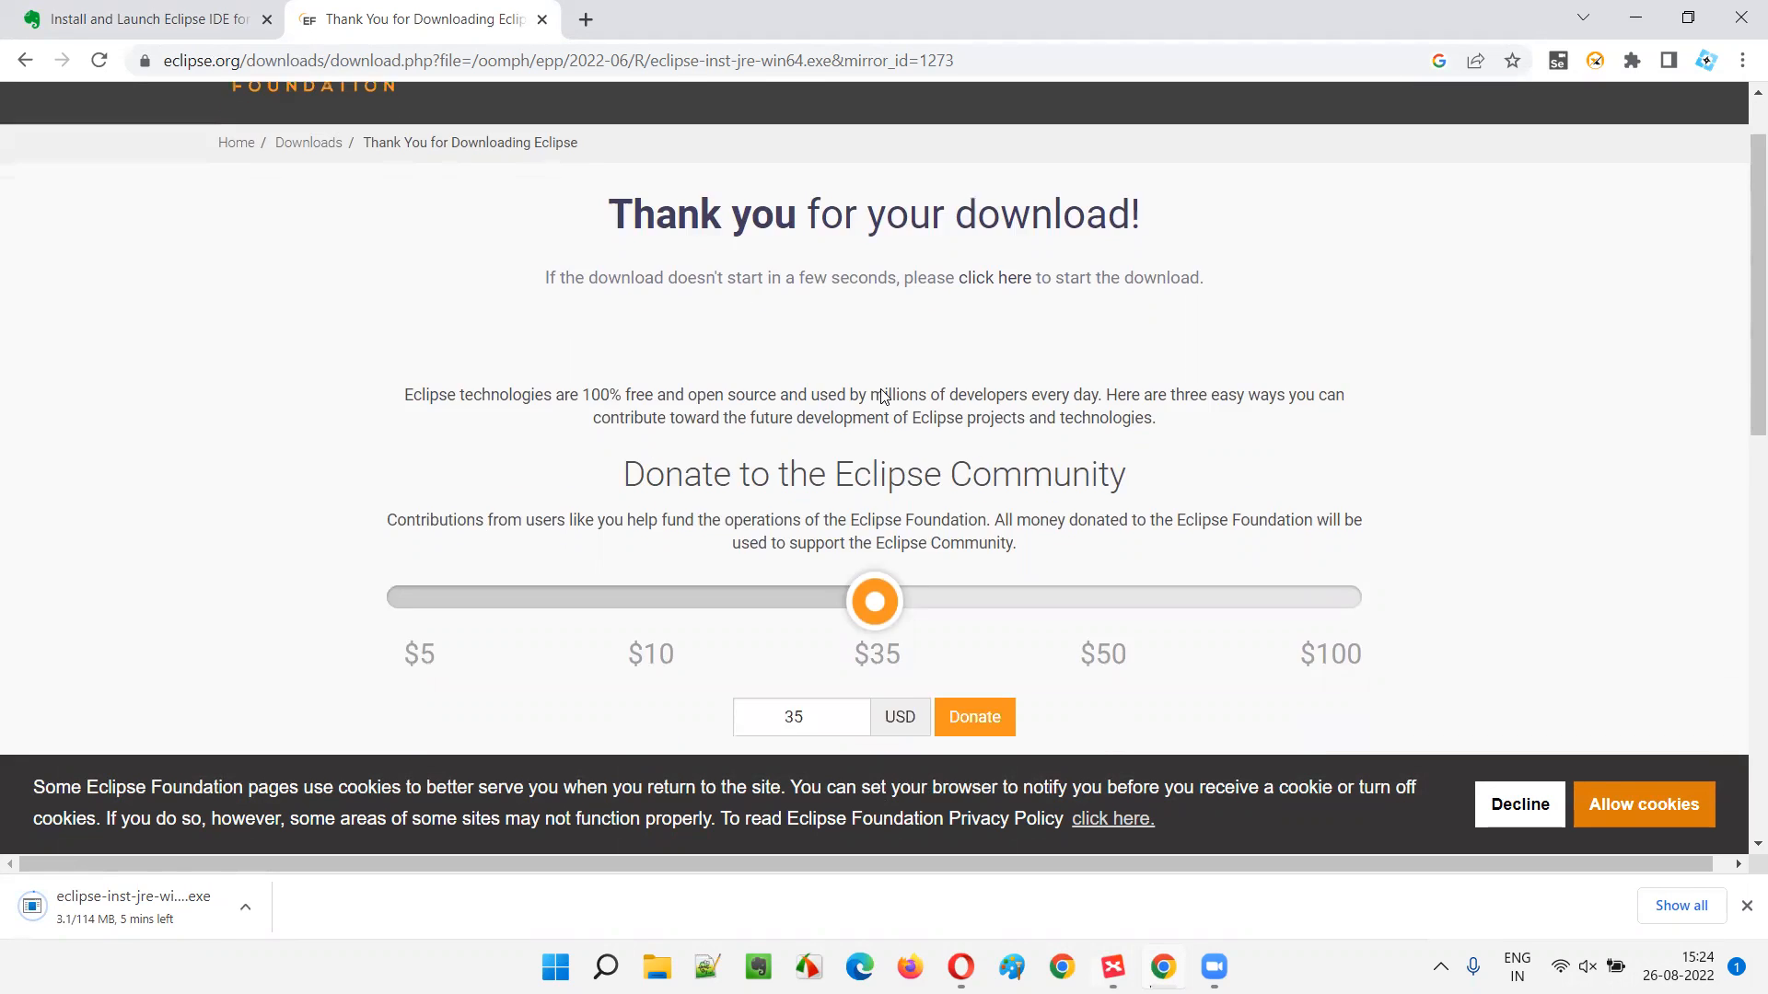
scroll(663, 304, up, 3)
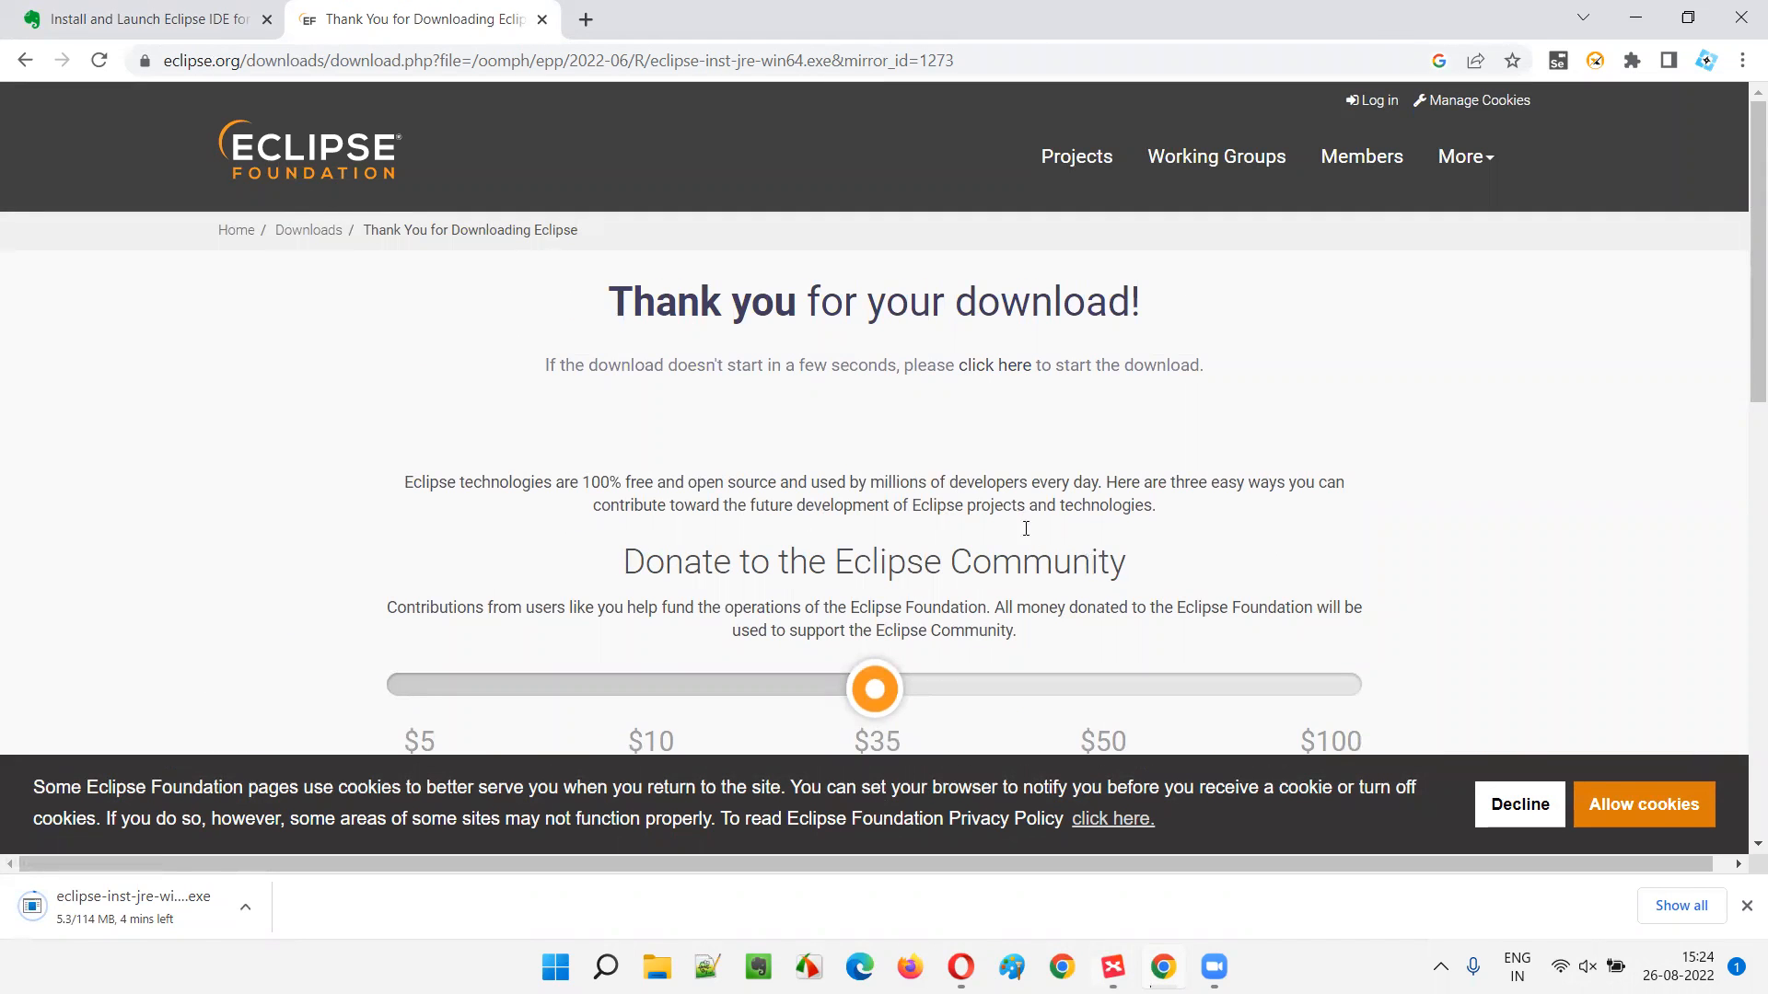
scroll(1088, 562, down, 9)
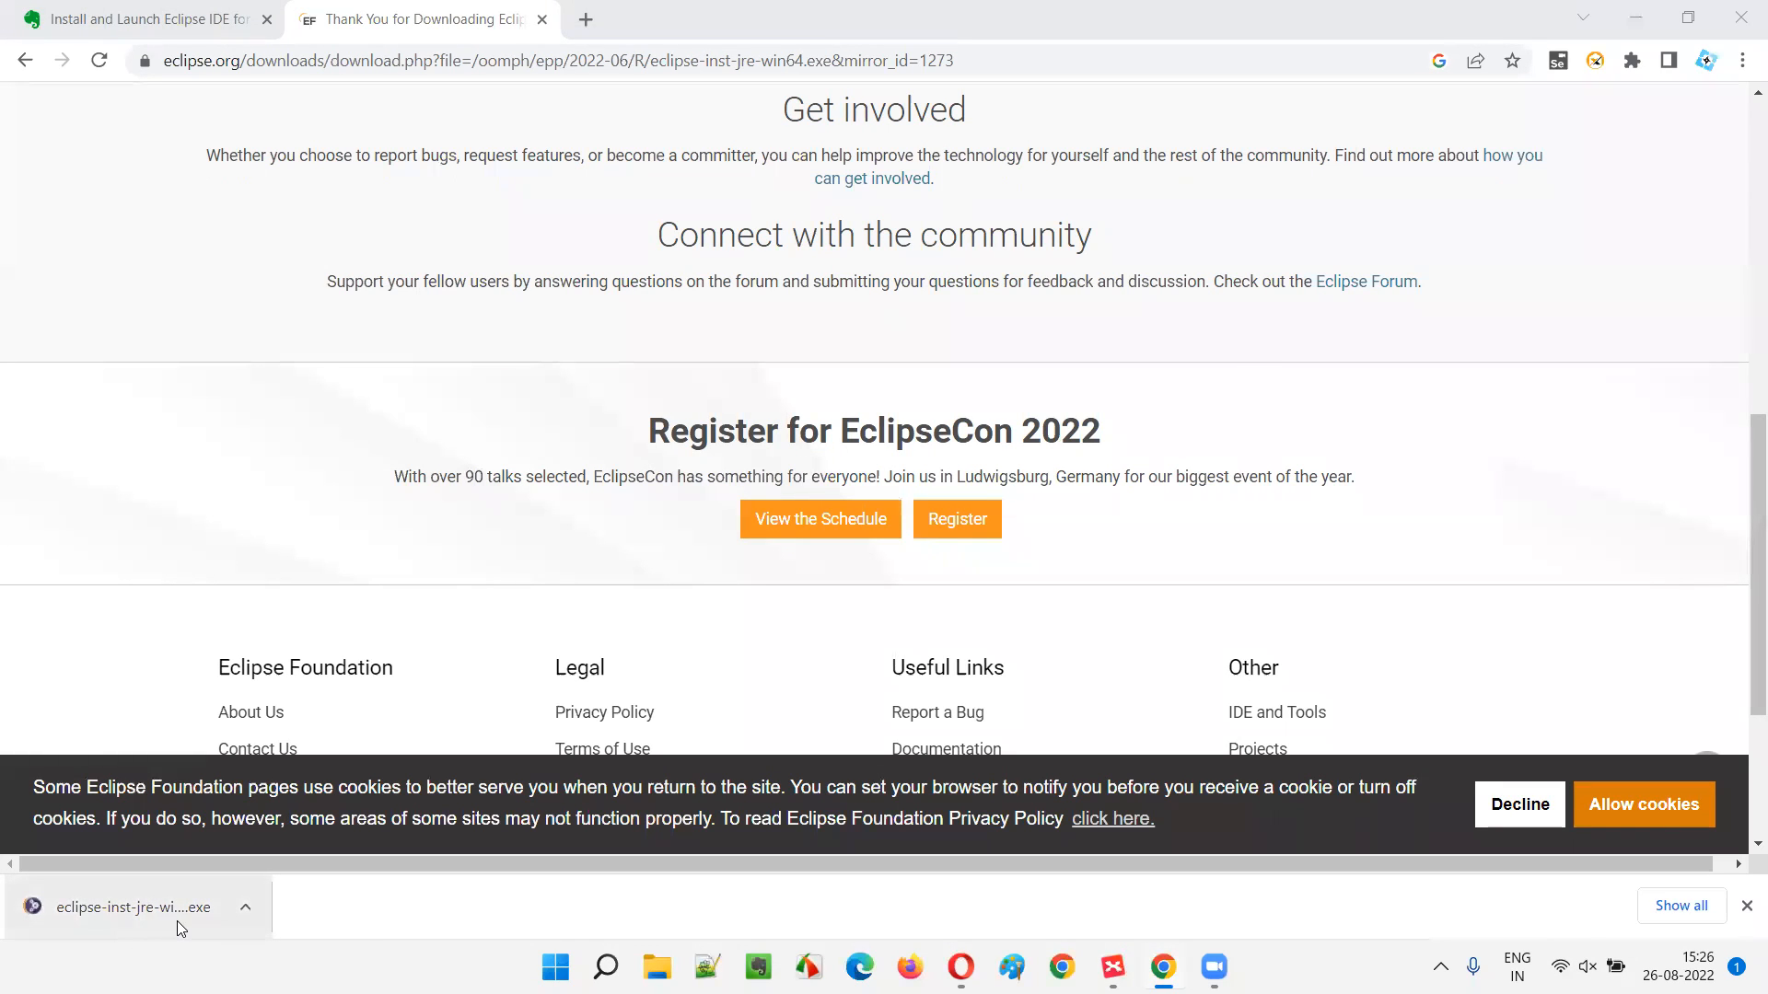
click(247, 908)
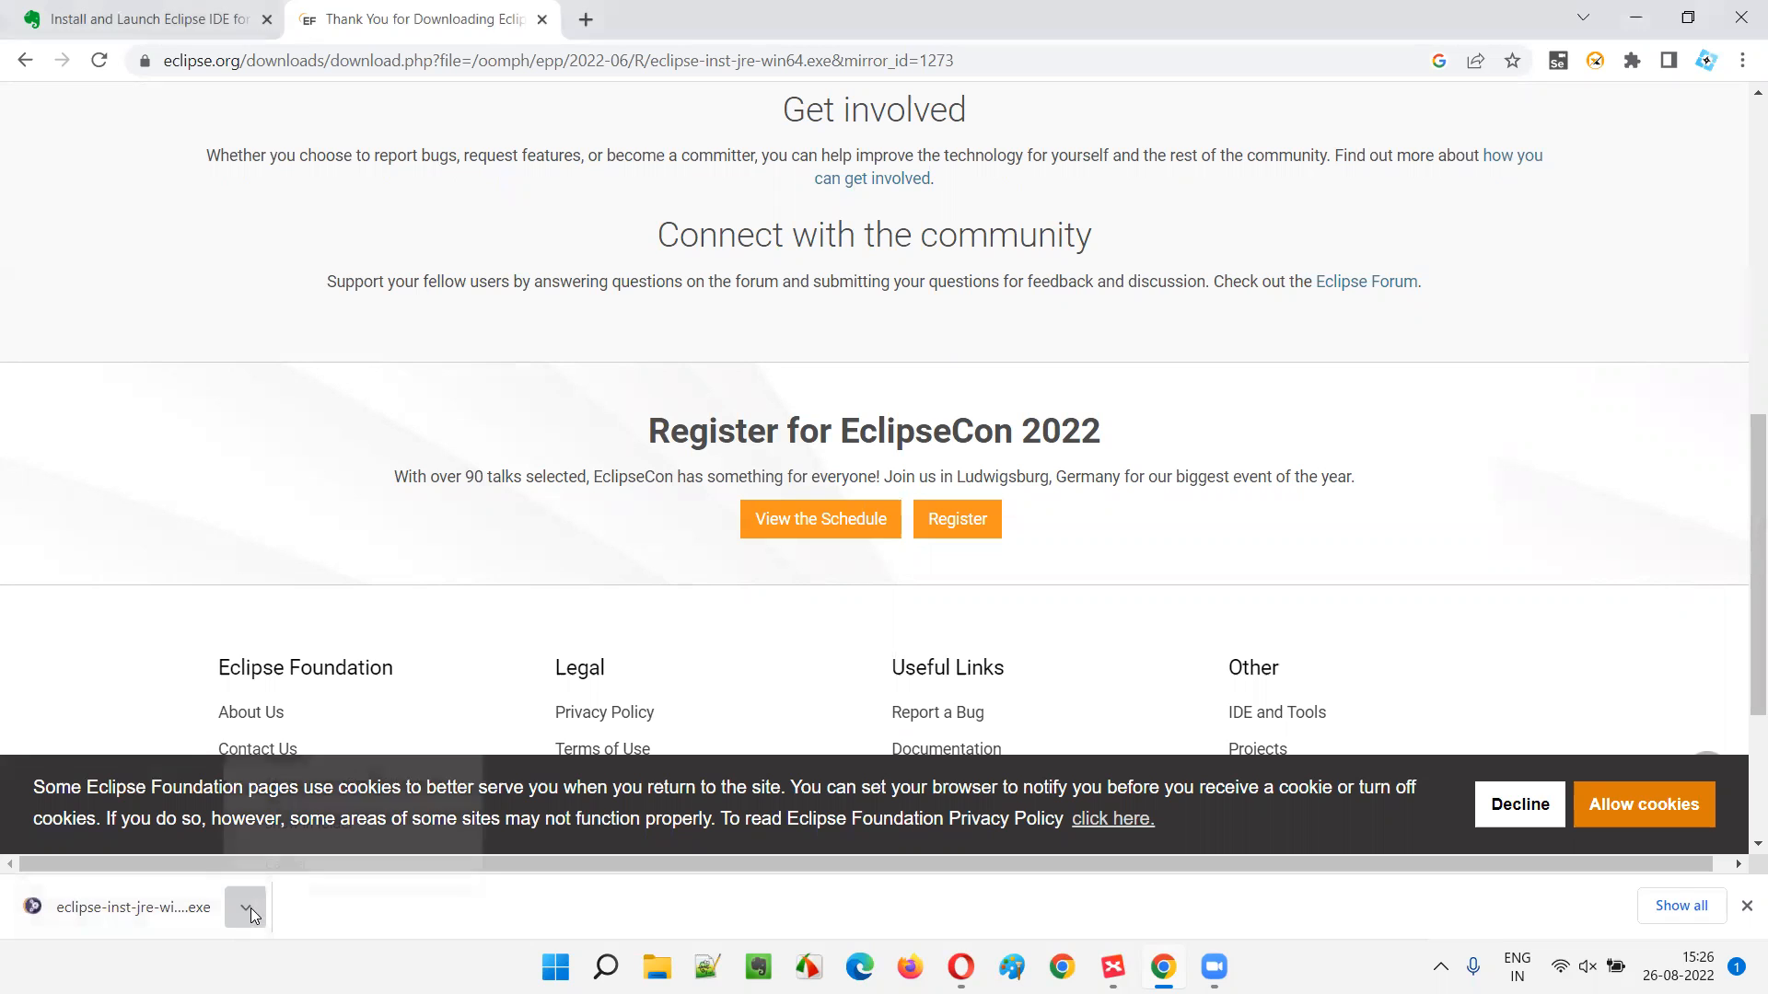
click(308, 832)
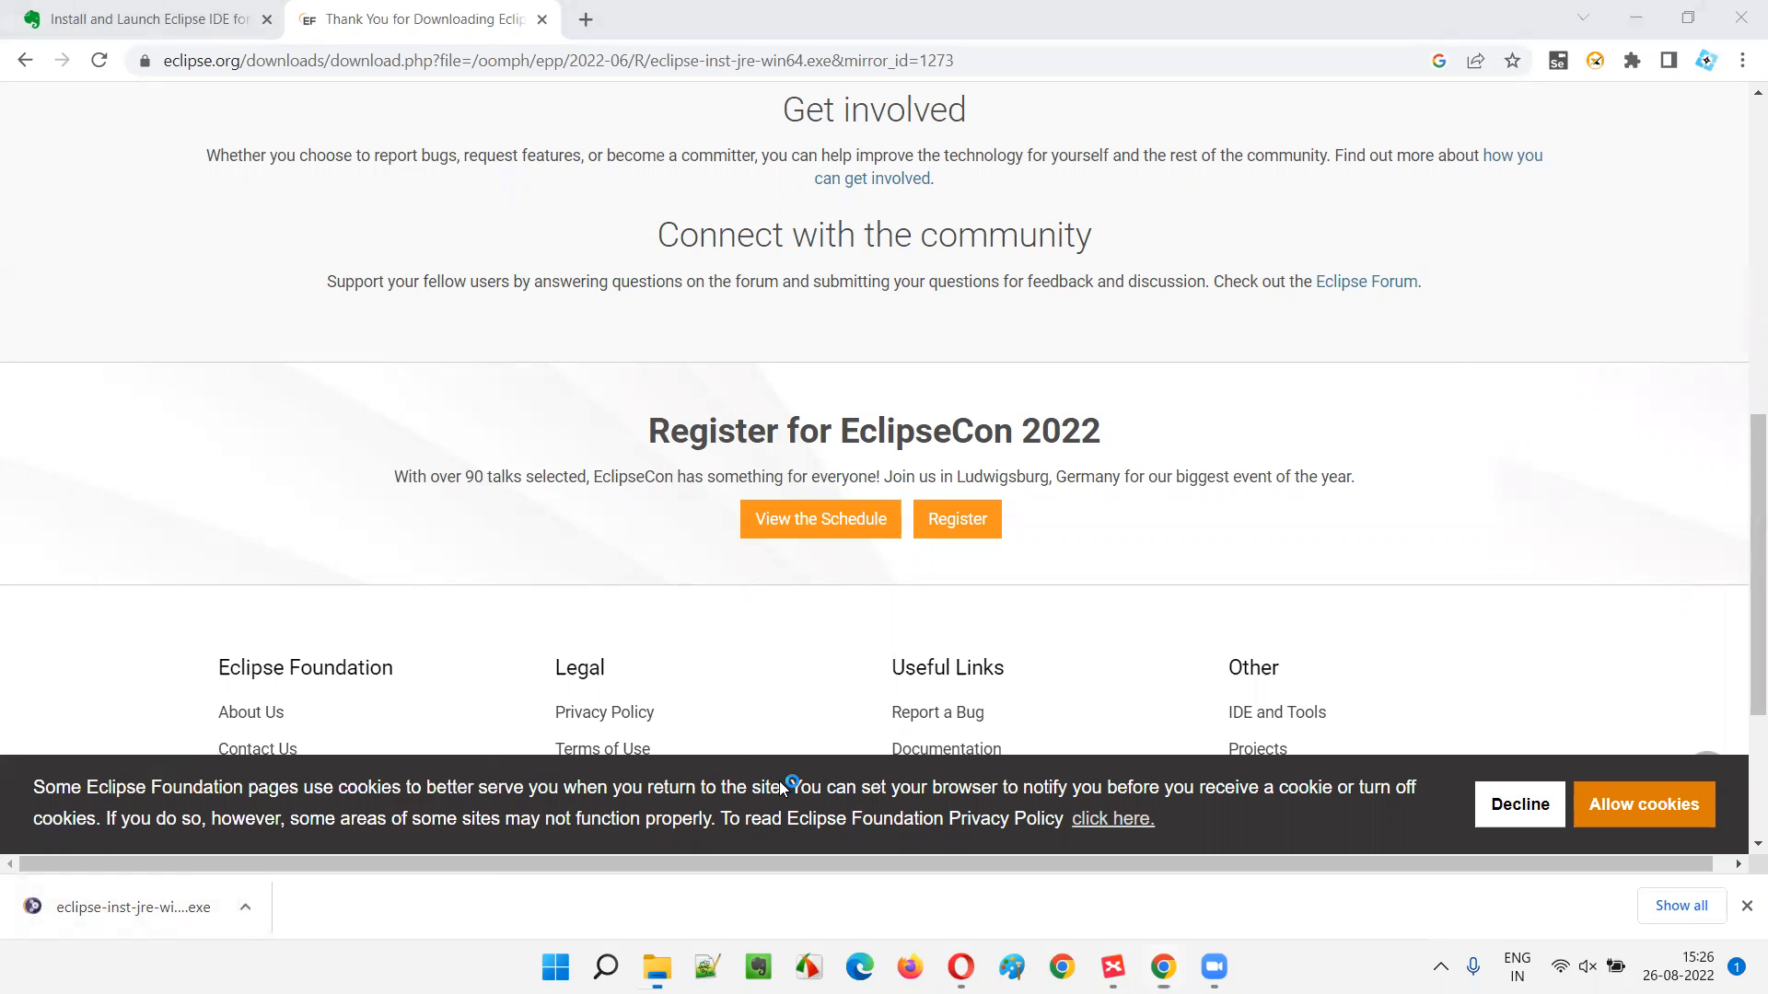
- Run the eclipse-inst-jre-win64 installer from the Downloads folder
click(430, 538)
click(253, 296)
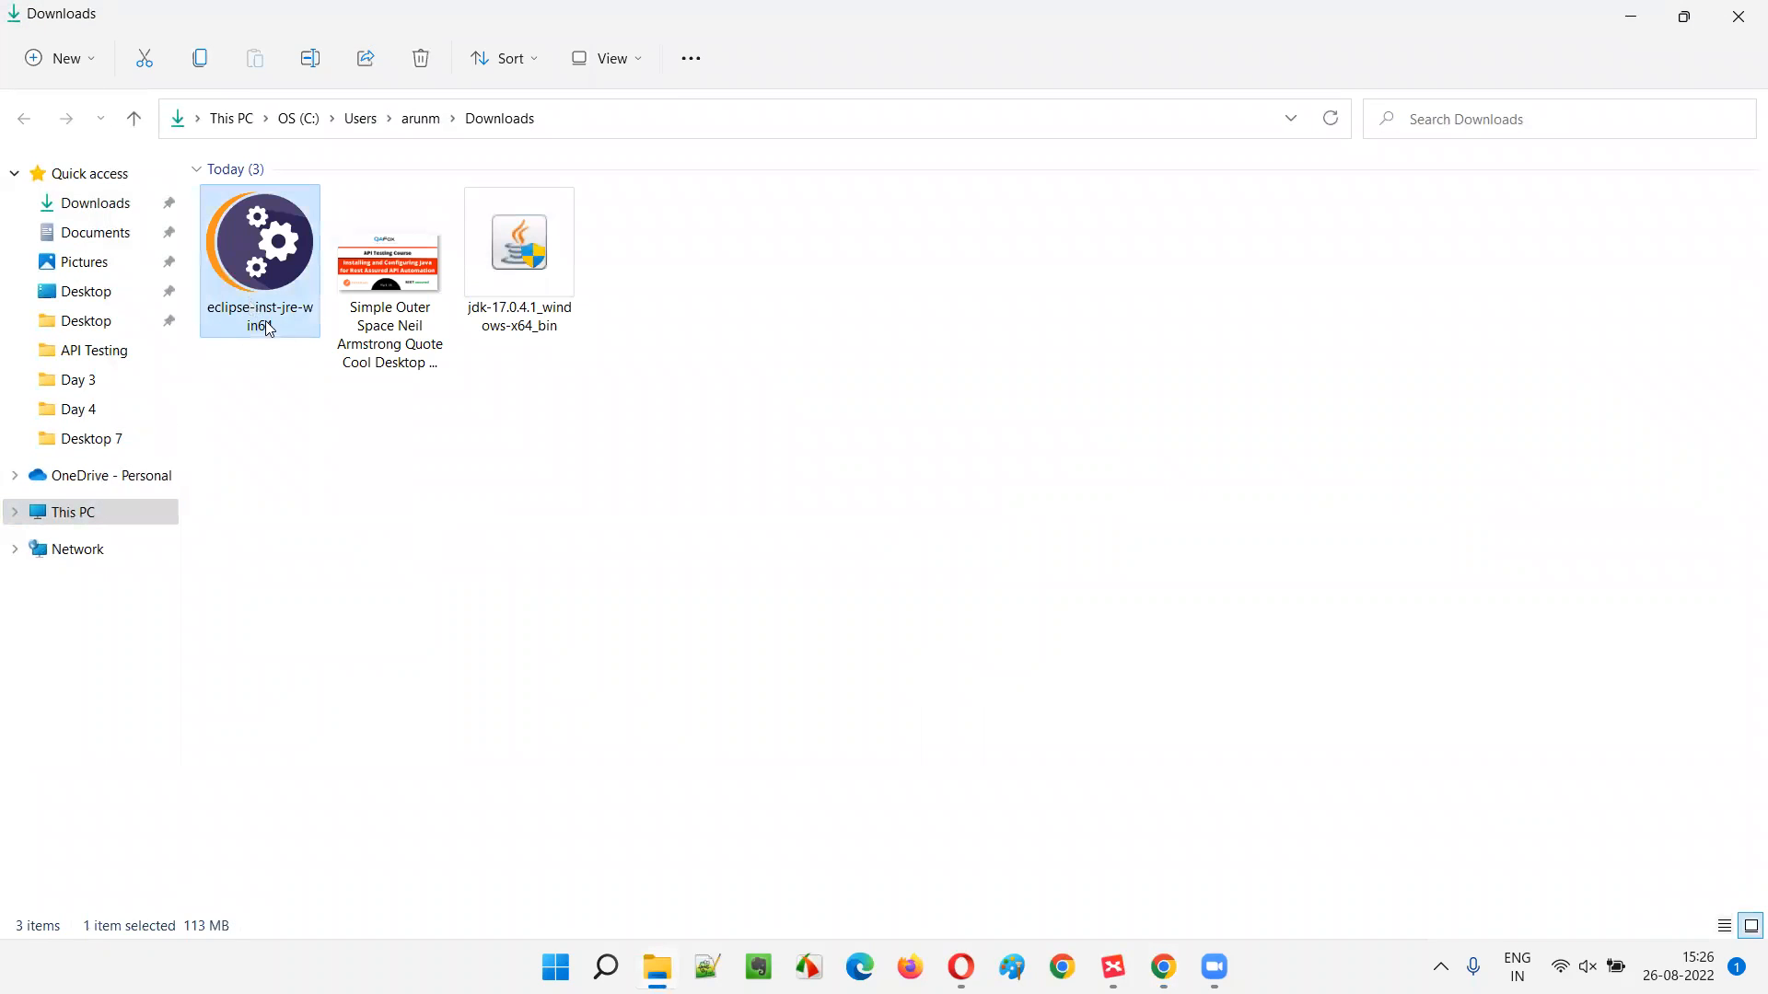
double_click(274, 261)
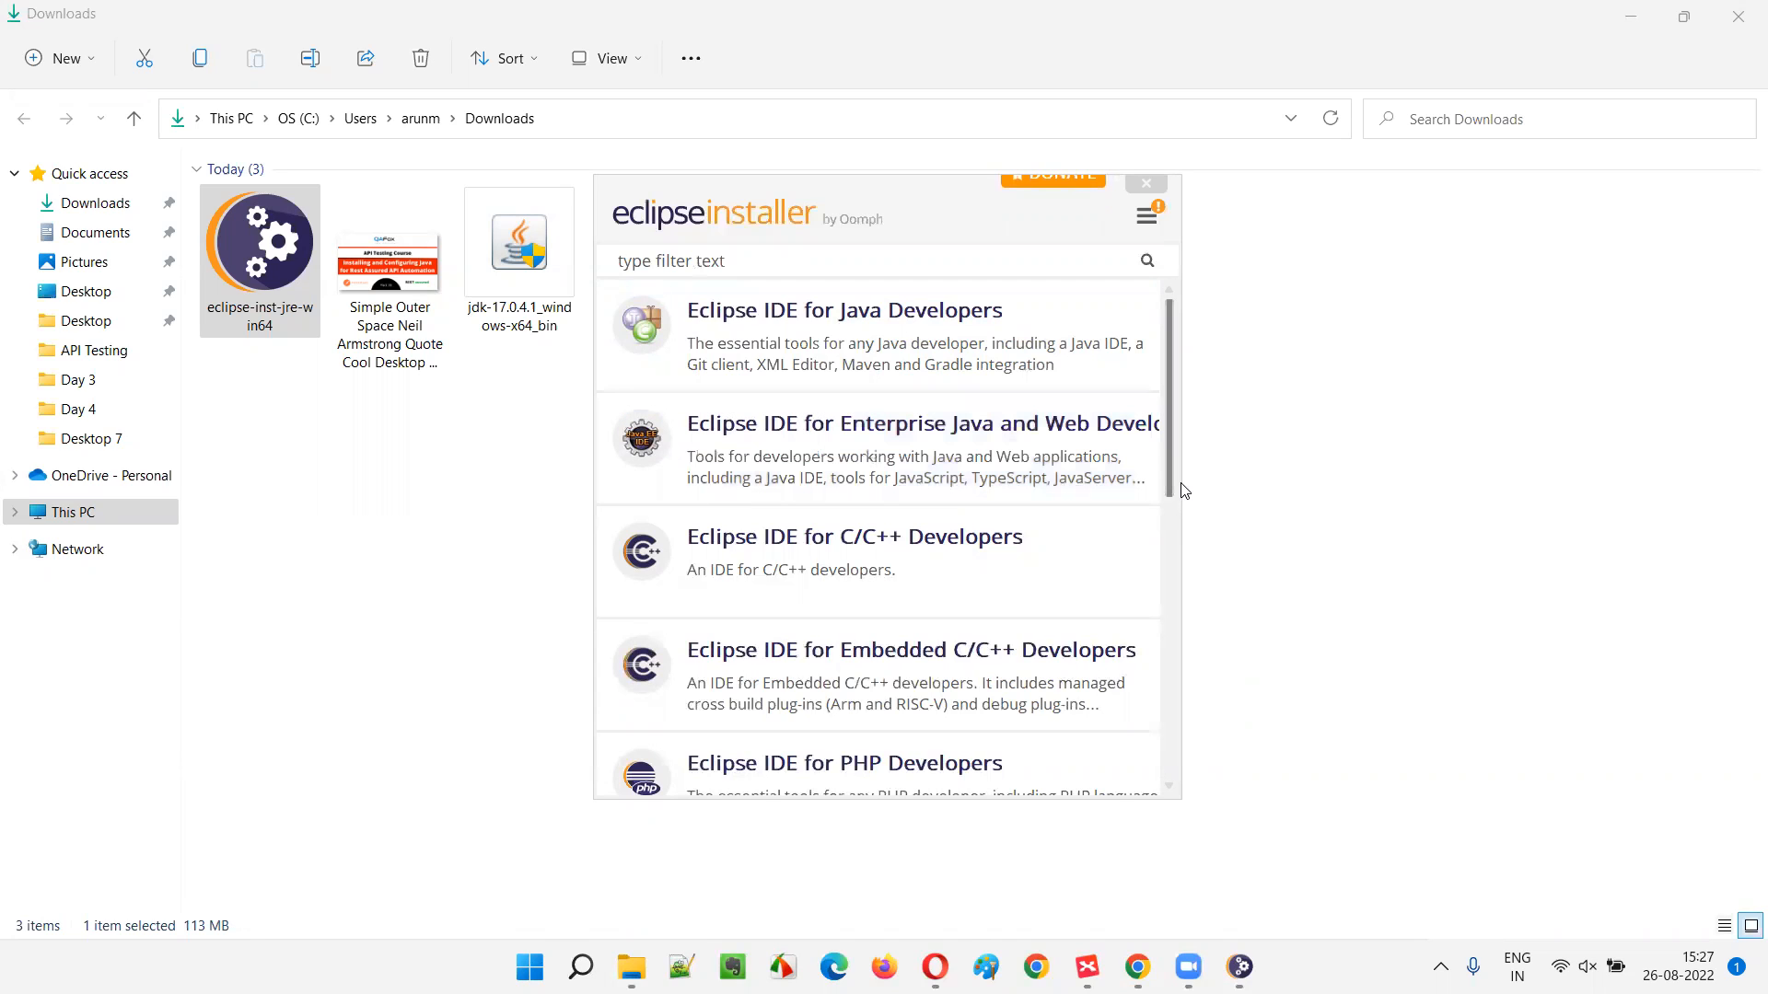
- Widen the installer and pick Eclipse IDE for Enterprise Java and Web Developers
drag(1180, 482, 1633, 486)
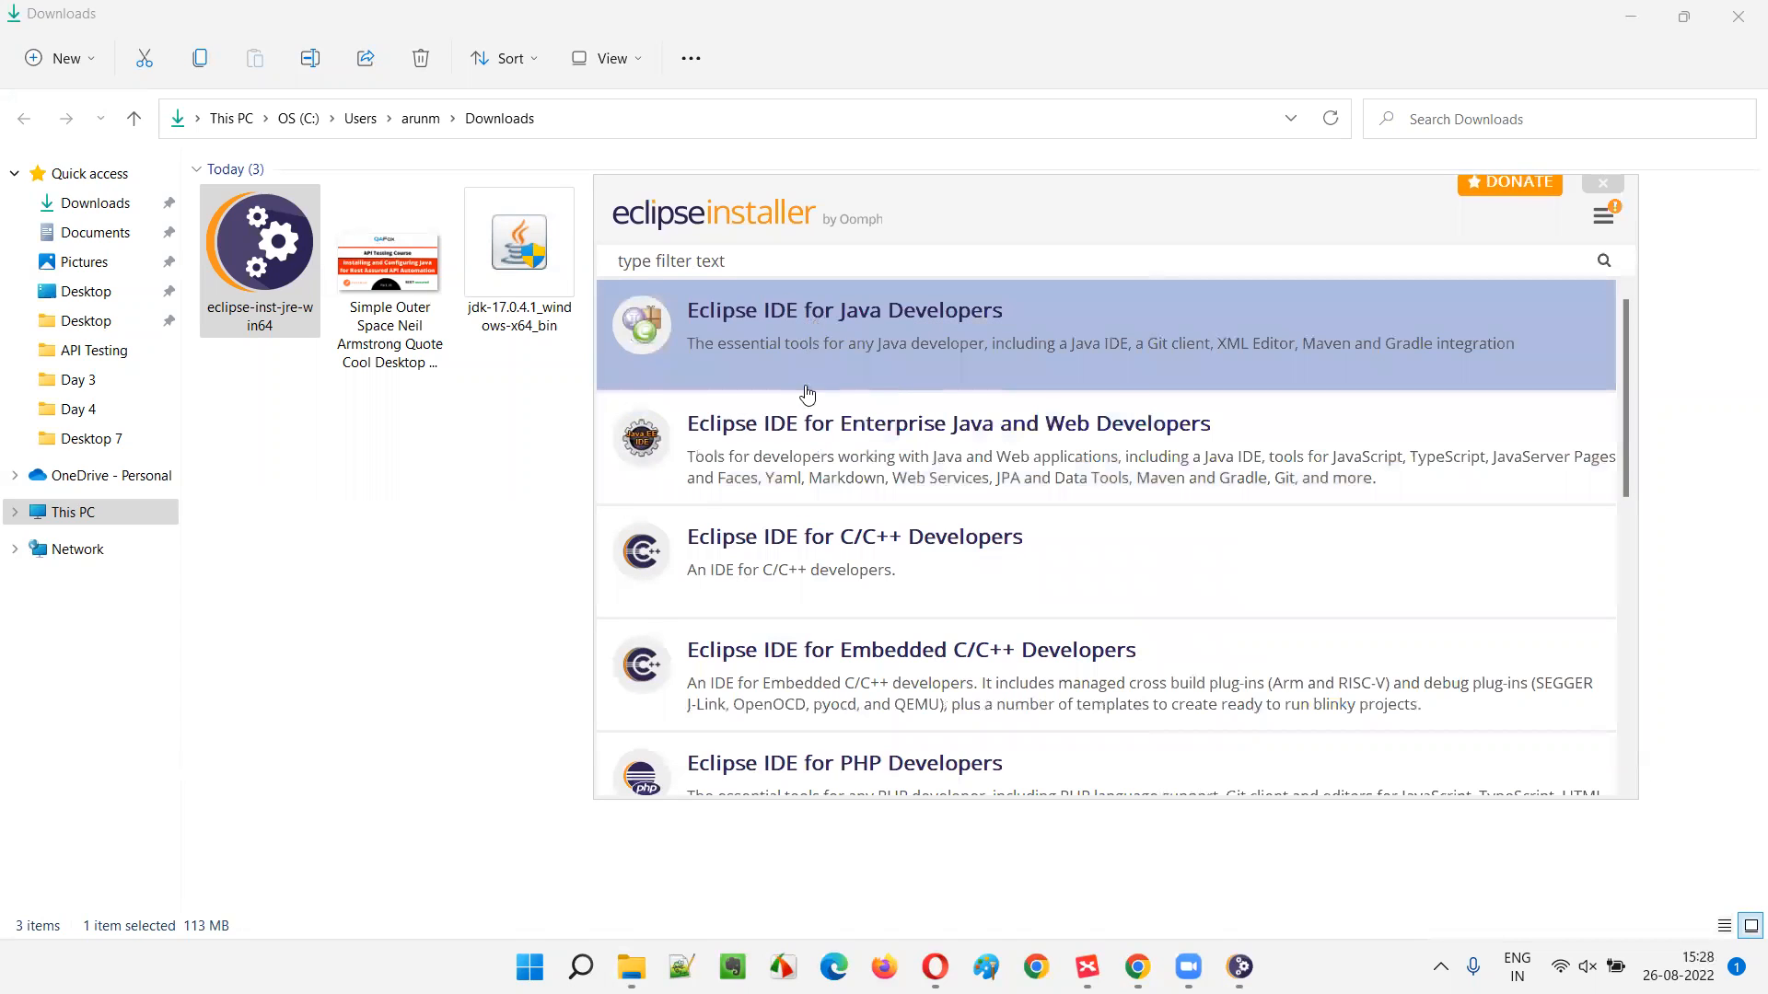
click(789, 453)
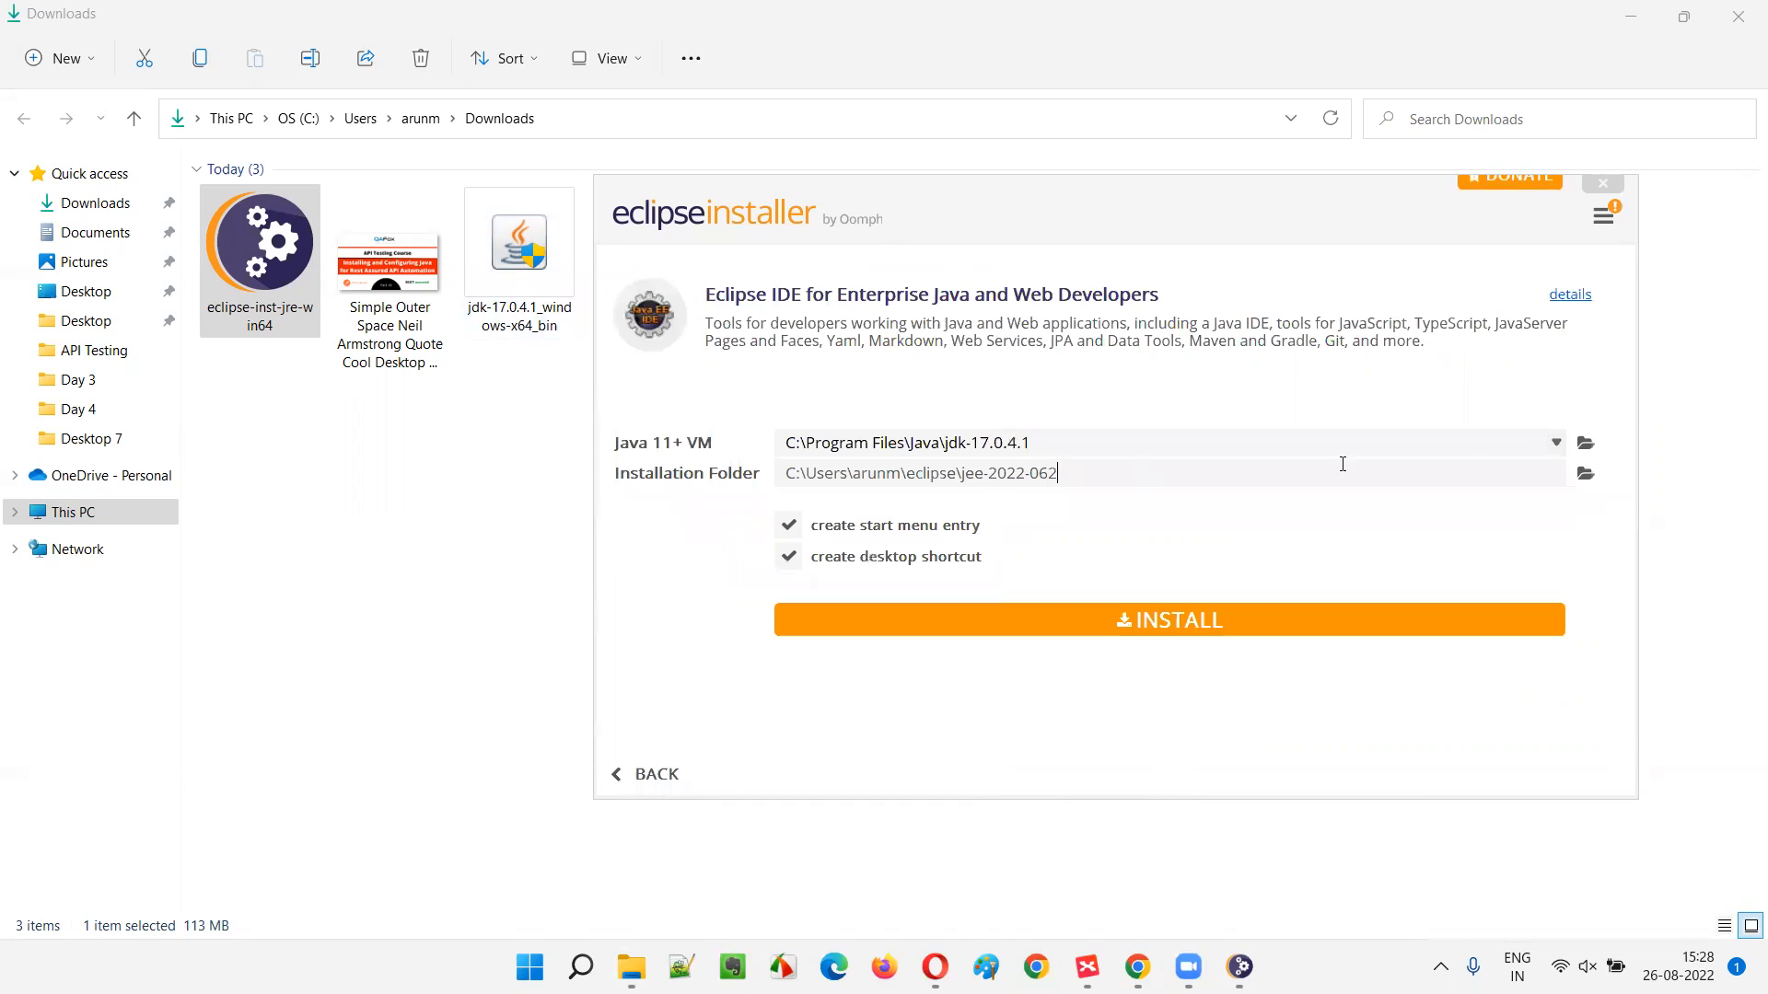
- Resize and reposition the installer window to review the jdk-17.0.4.1 VM and installation folder
drag(1645, 419, 1028, 620)
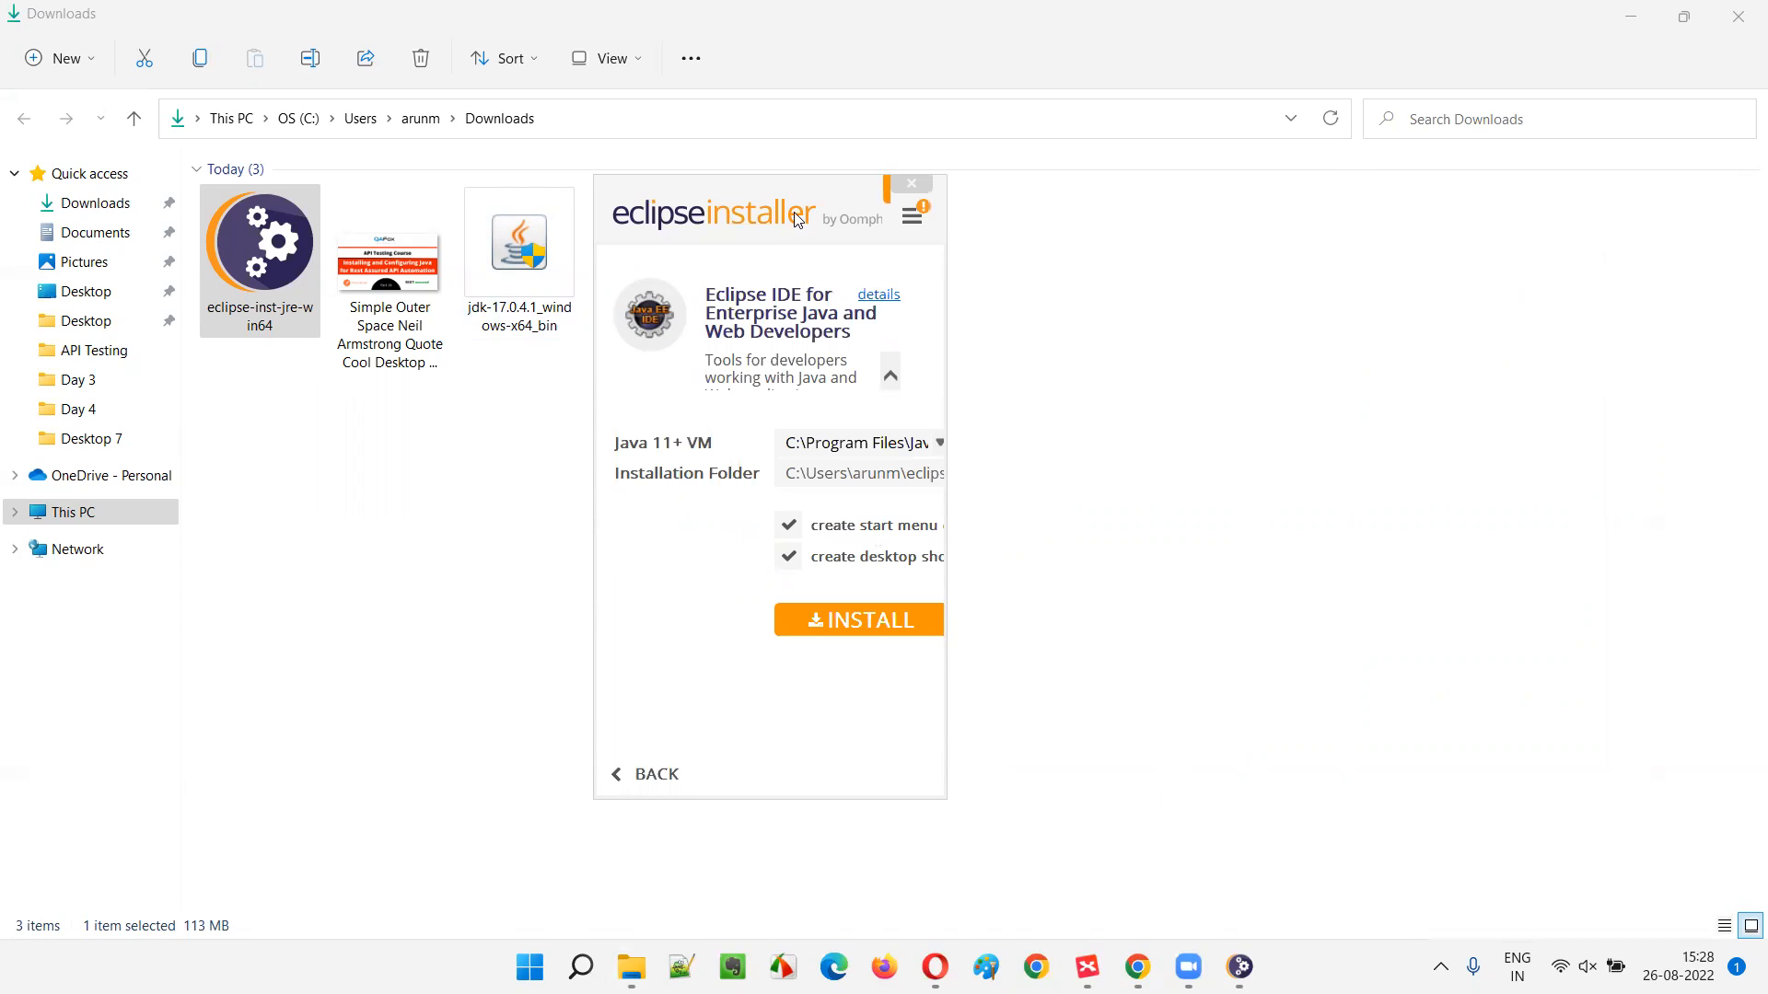
drag(785, 193, 785, 198)
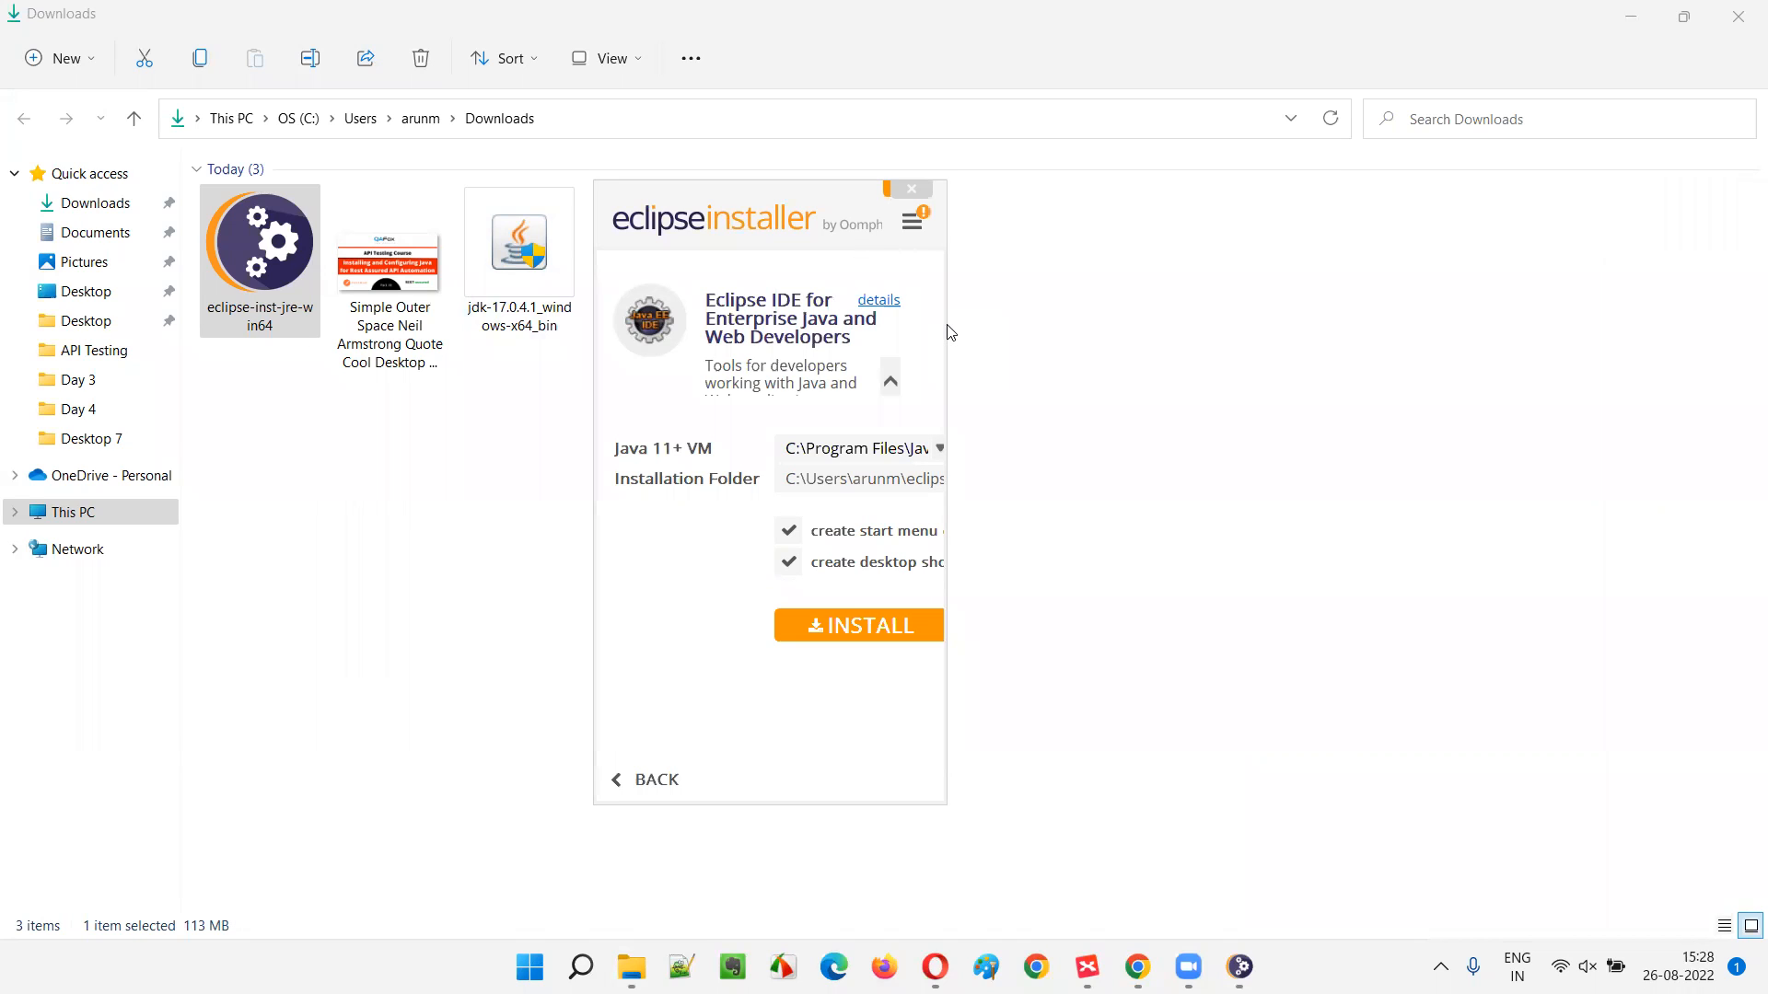
drag(946, 325, 1271, 343)
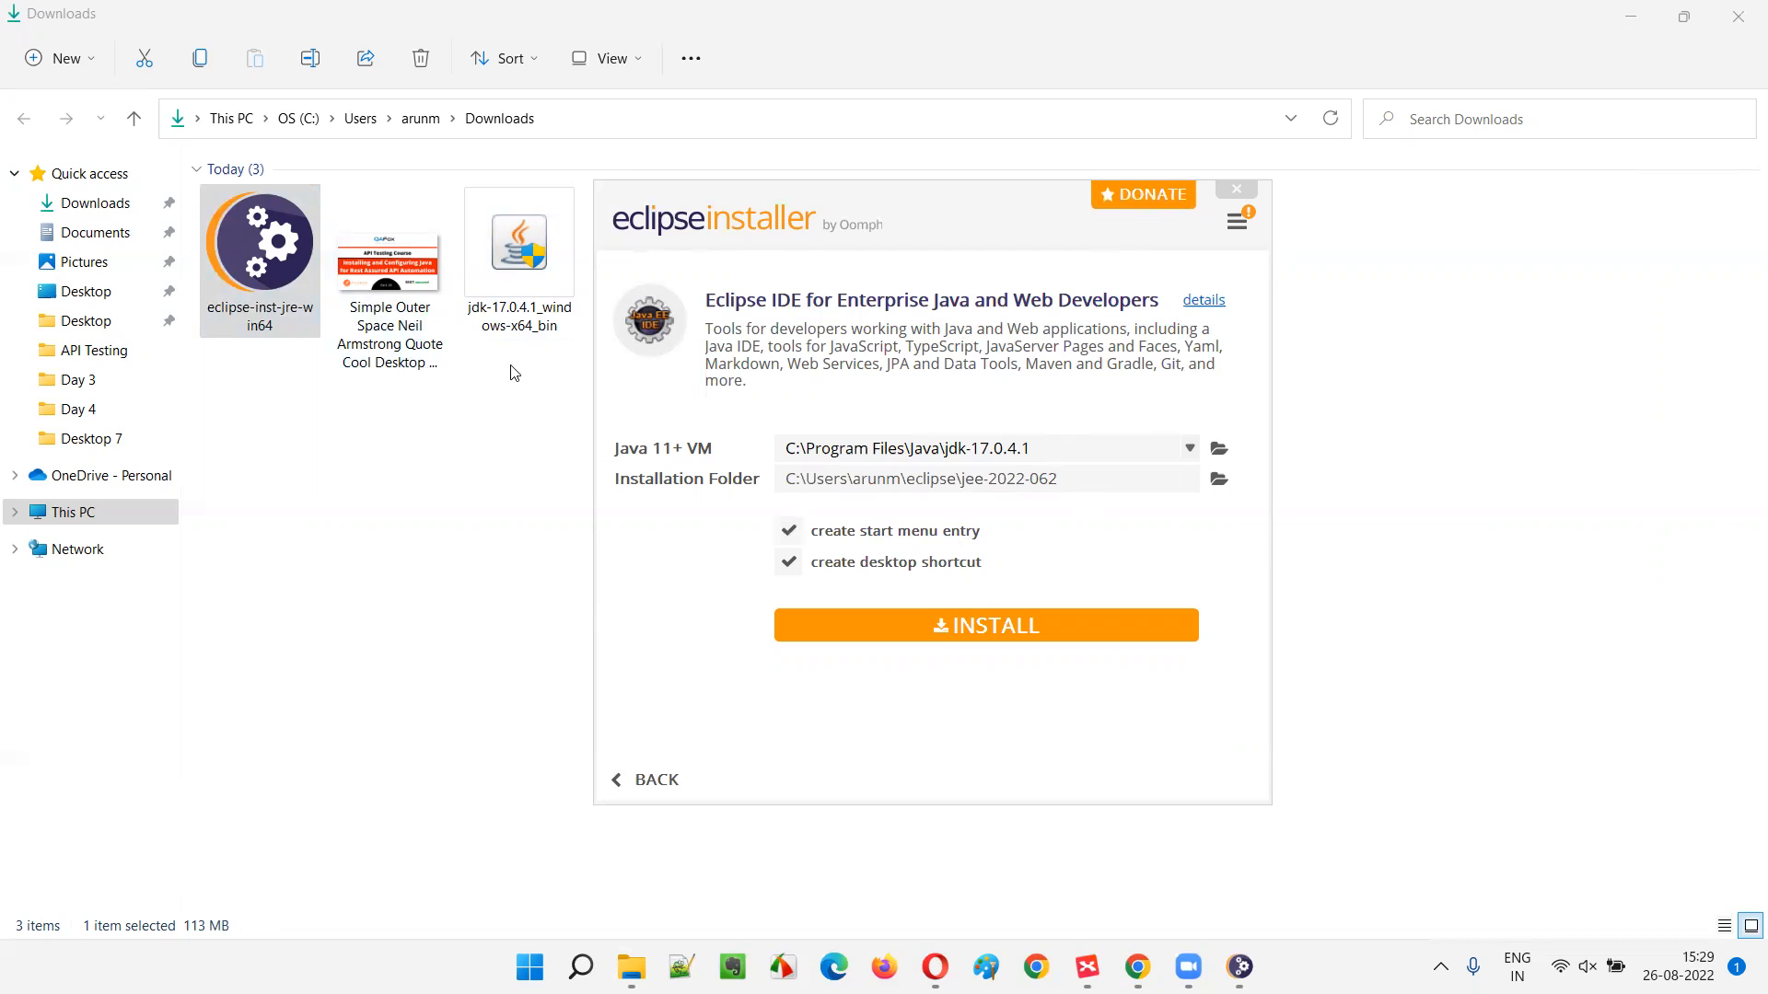
click(864, 452)
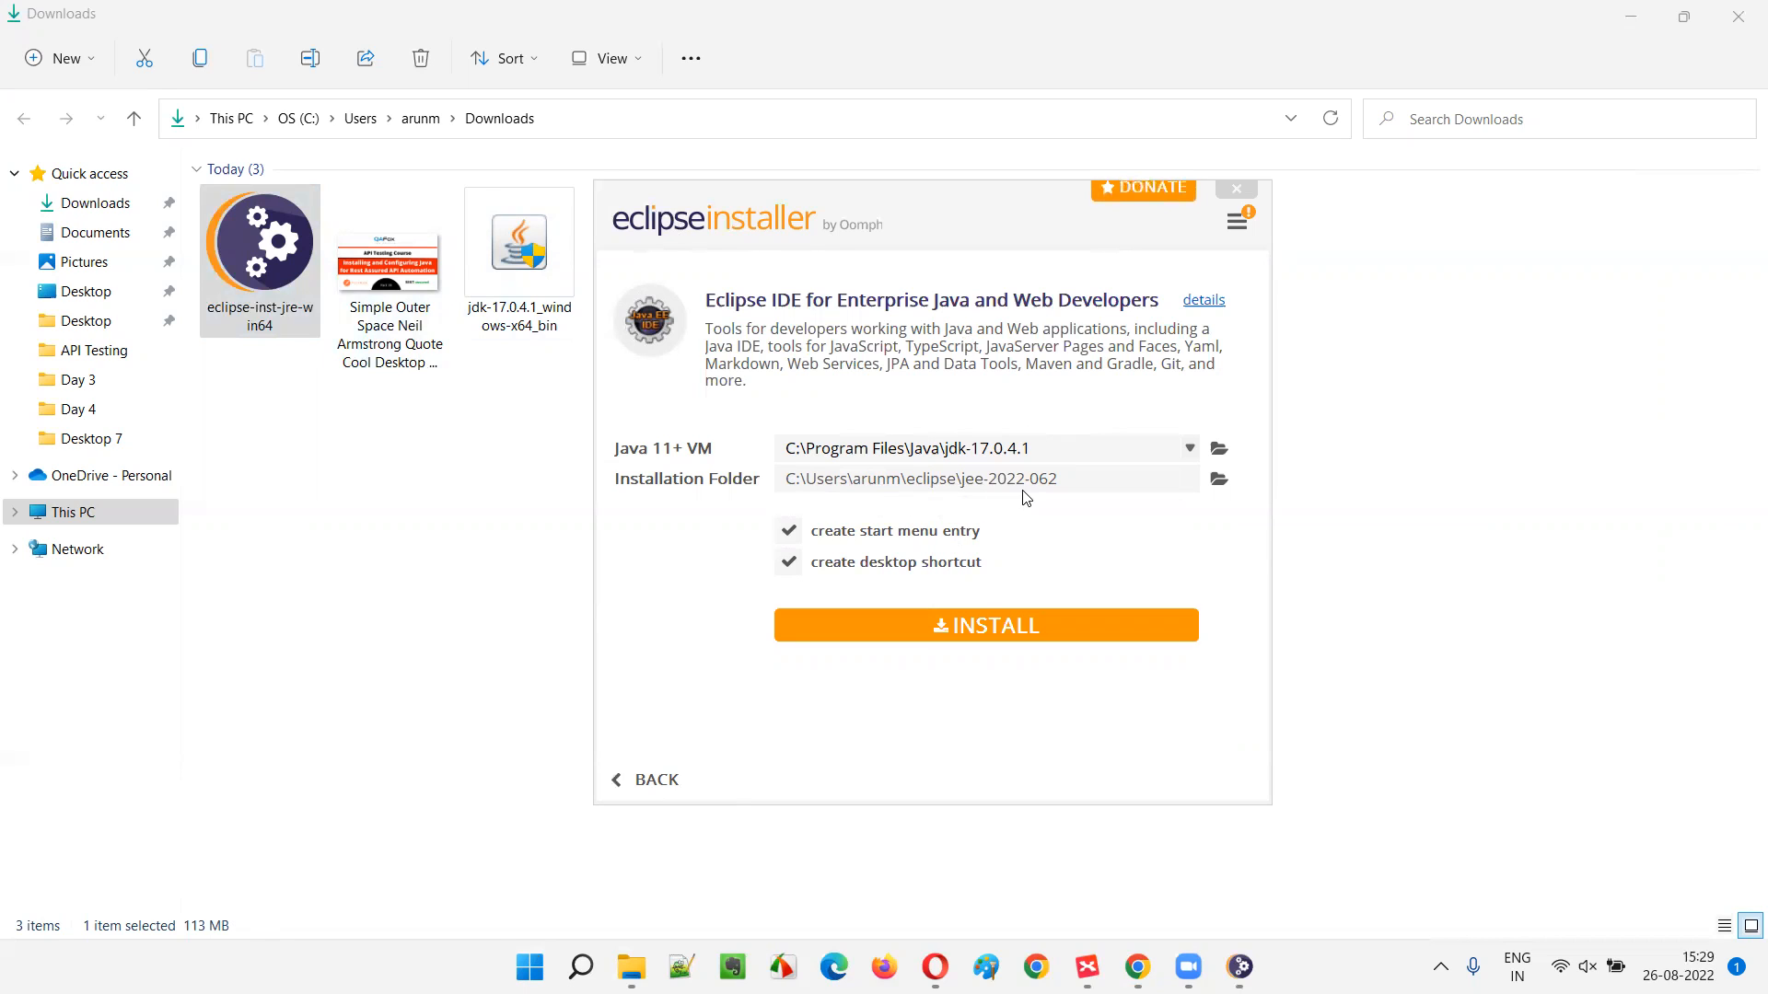
- Browse from This PC through OS (C:) and Users to the user's home folder, then return to the installer
click(632, 967)
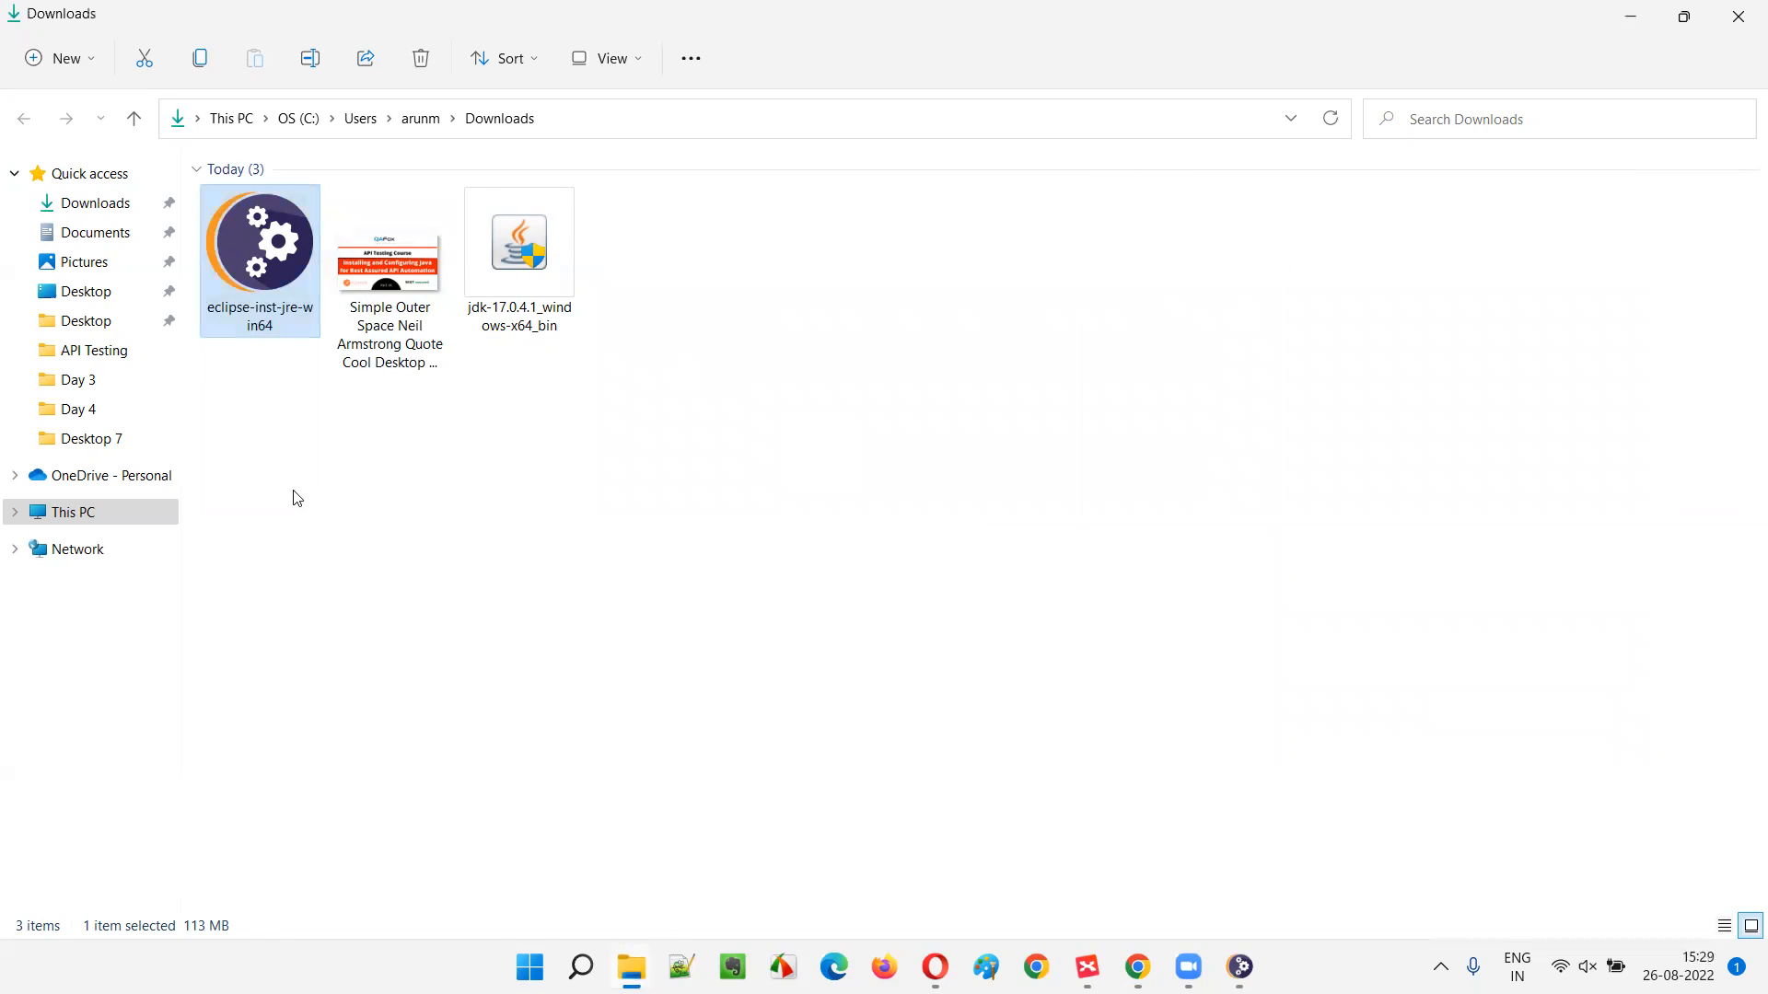
click(92, 514)
click(382, 383)
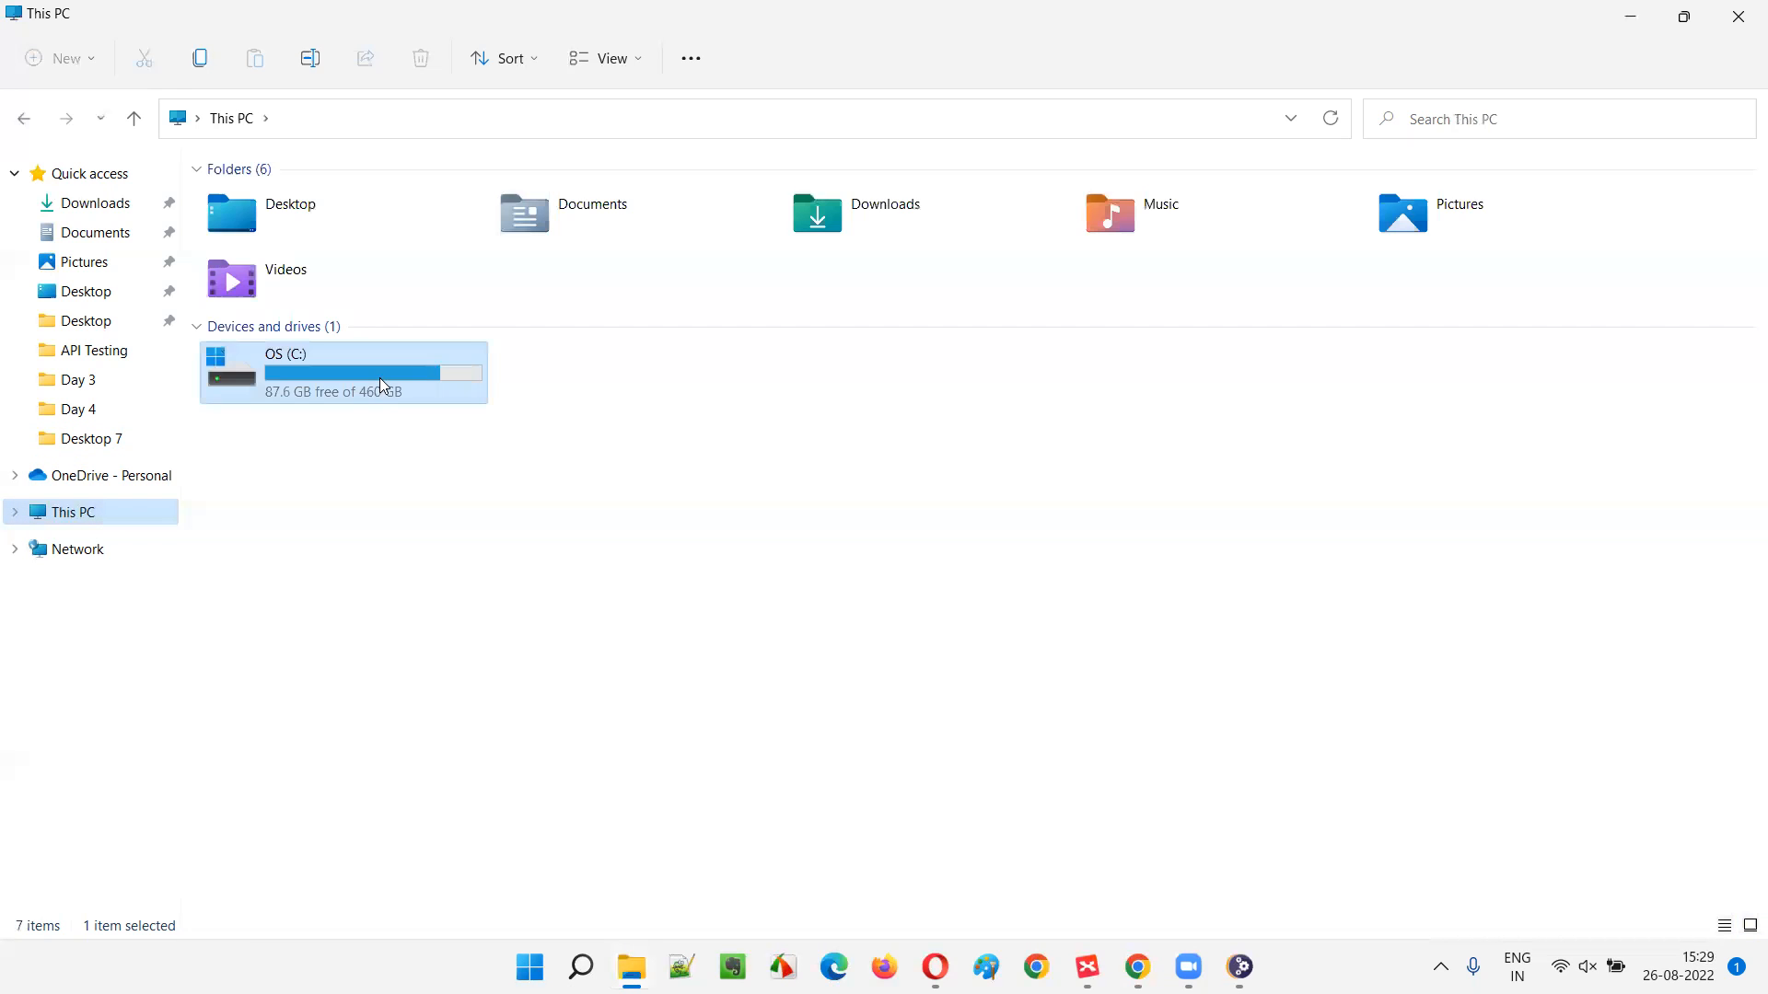
double_click(383, 385)
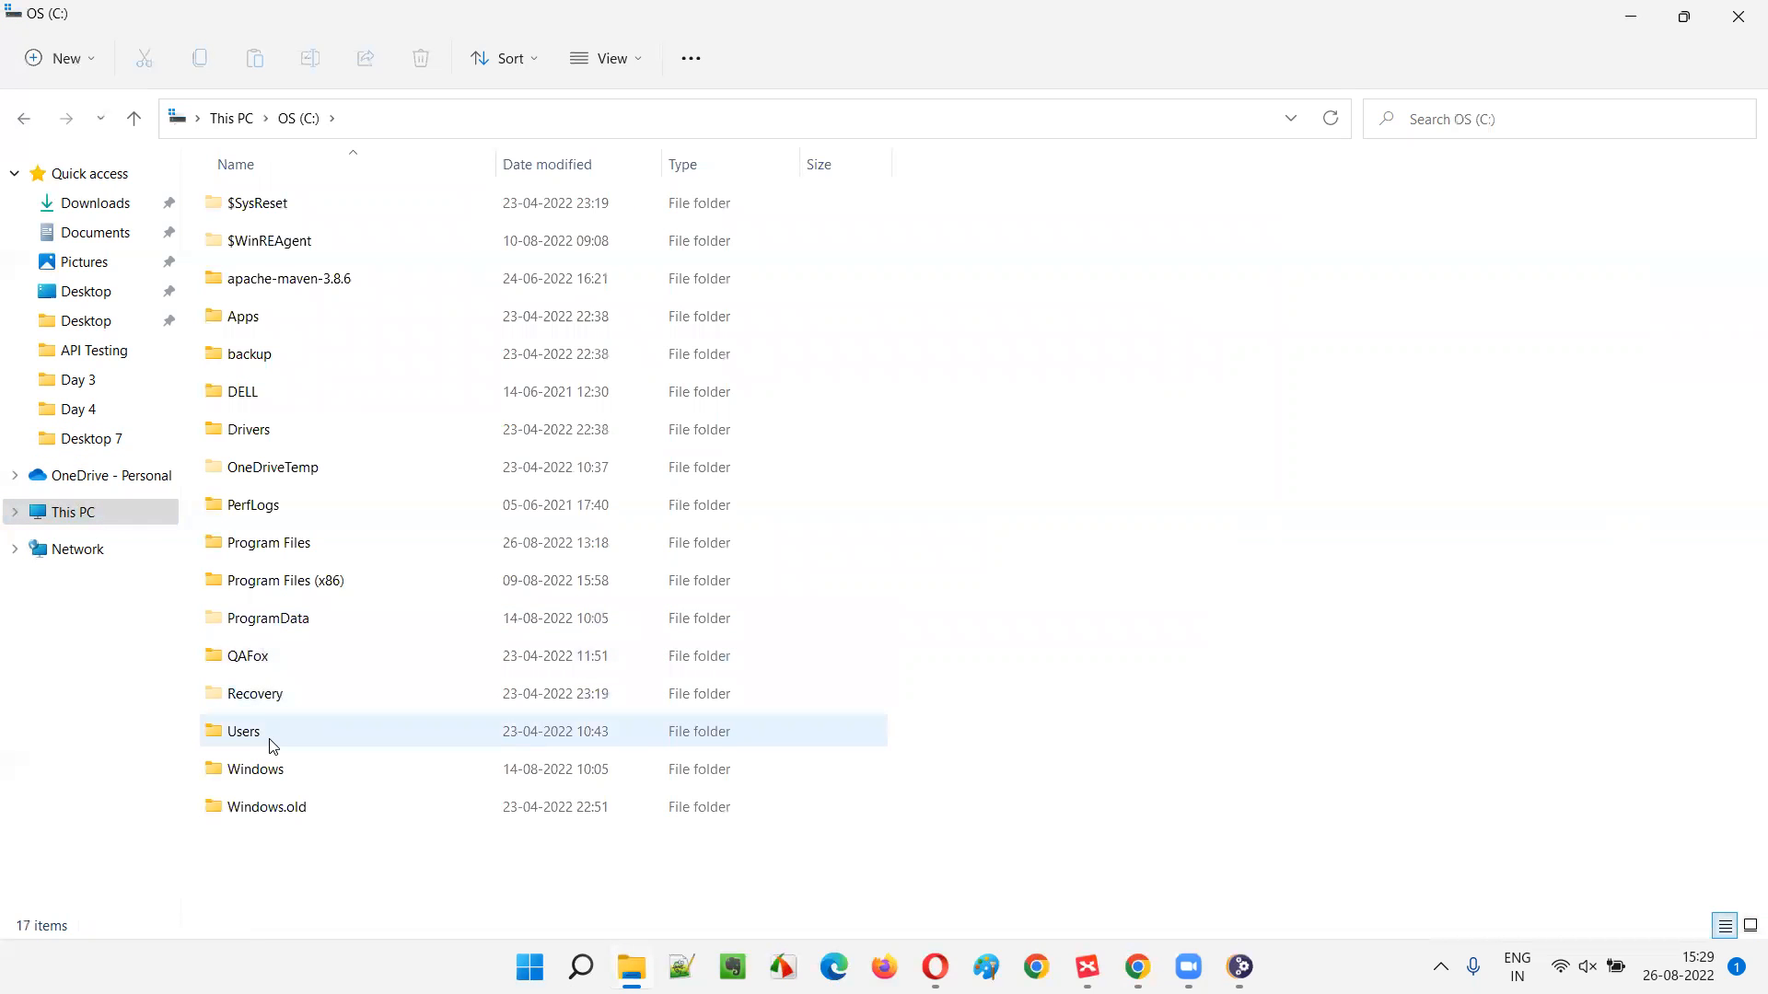
double_click(273, 742)
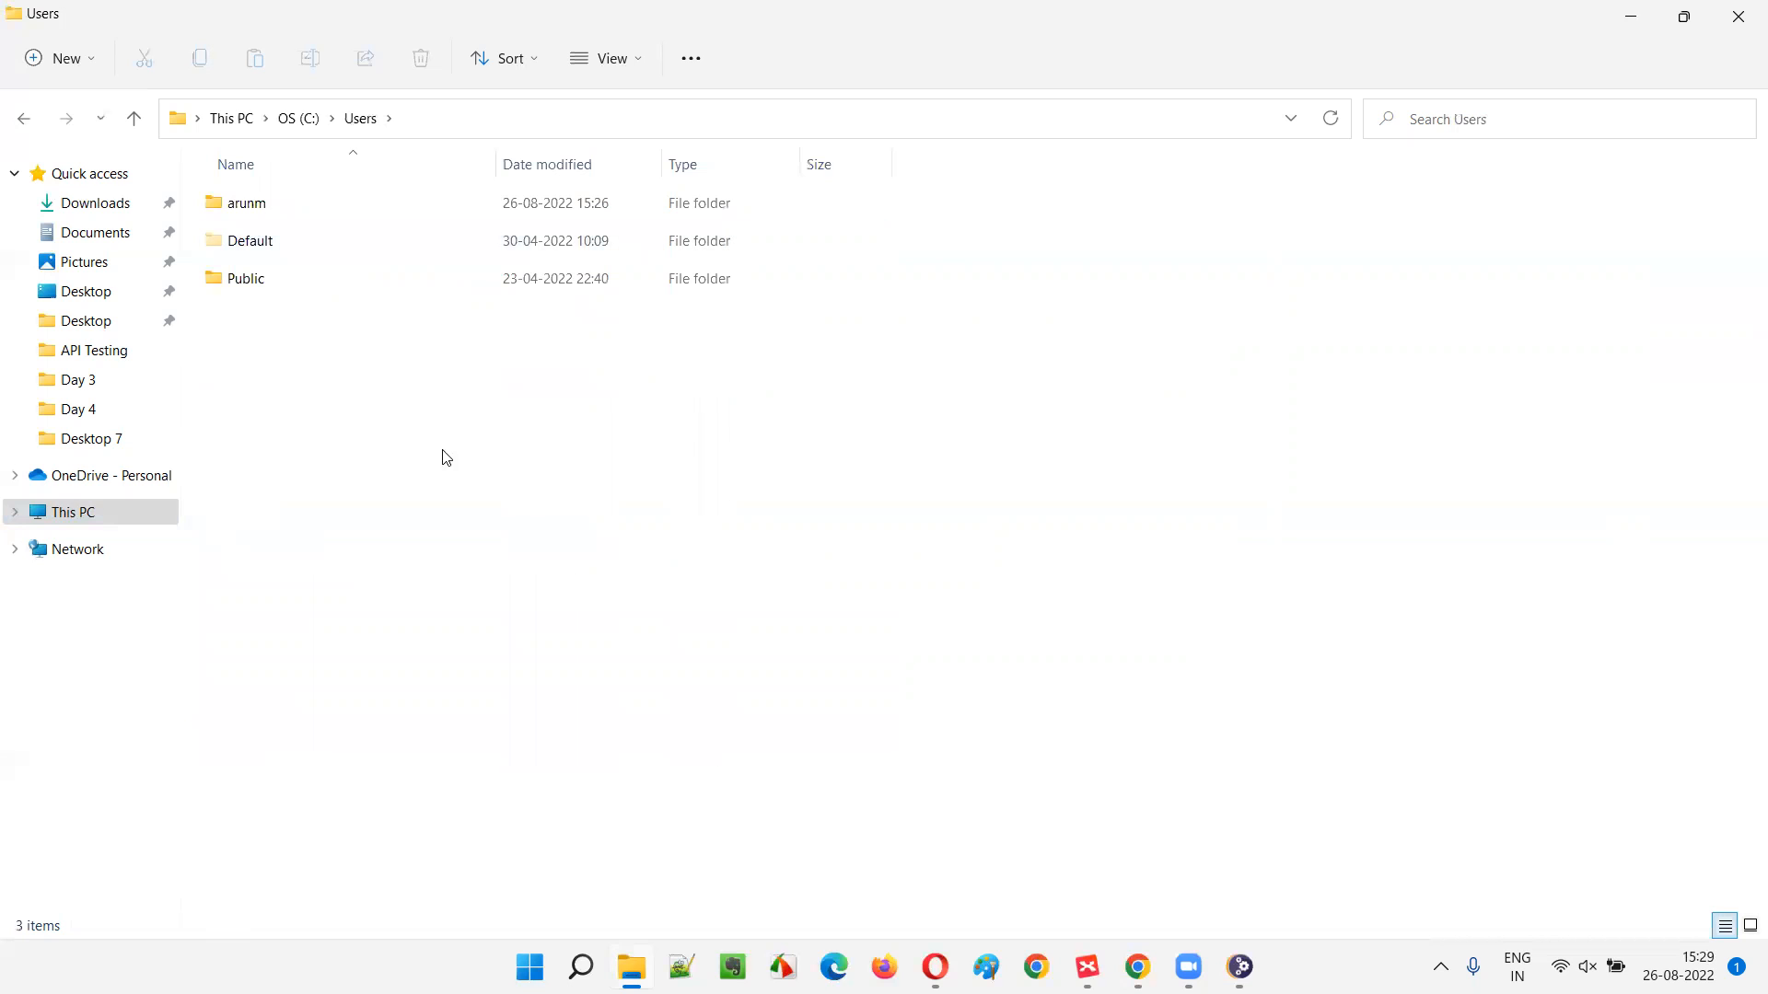
click(265, 218)
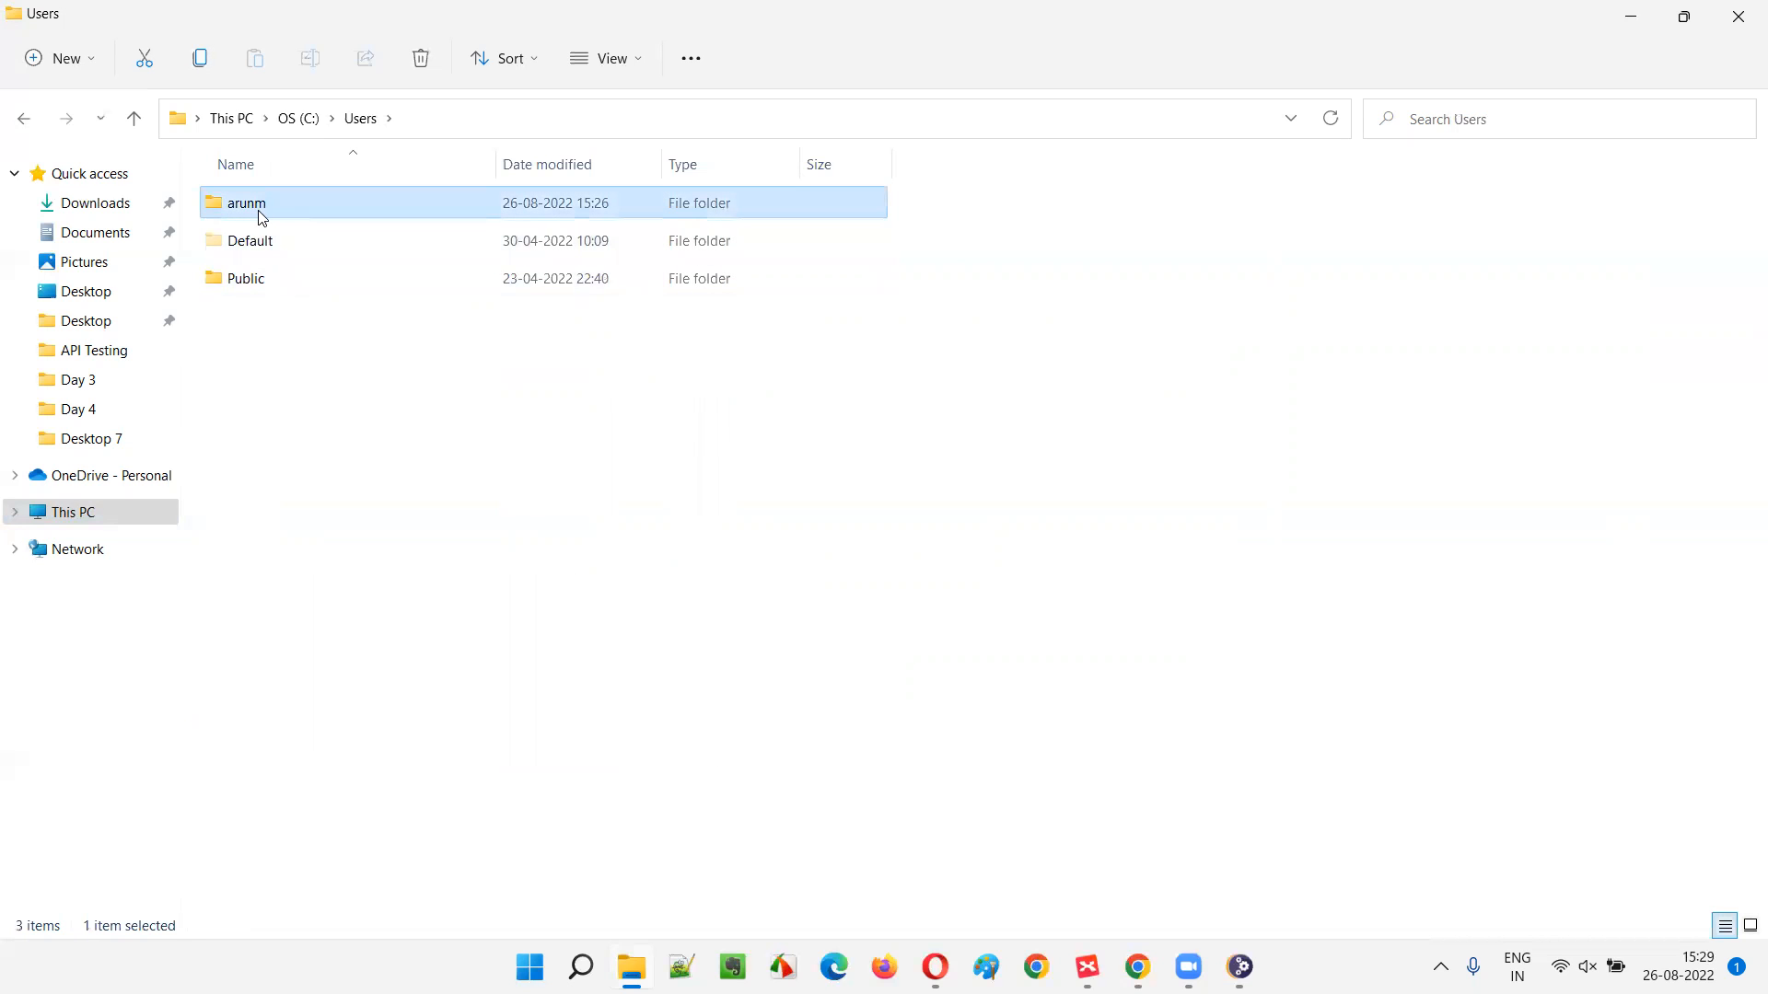
double_click(259, 218)
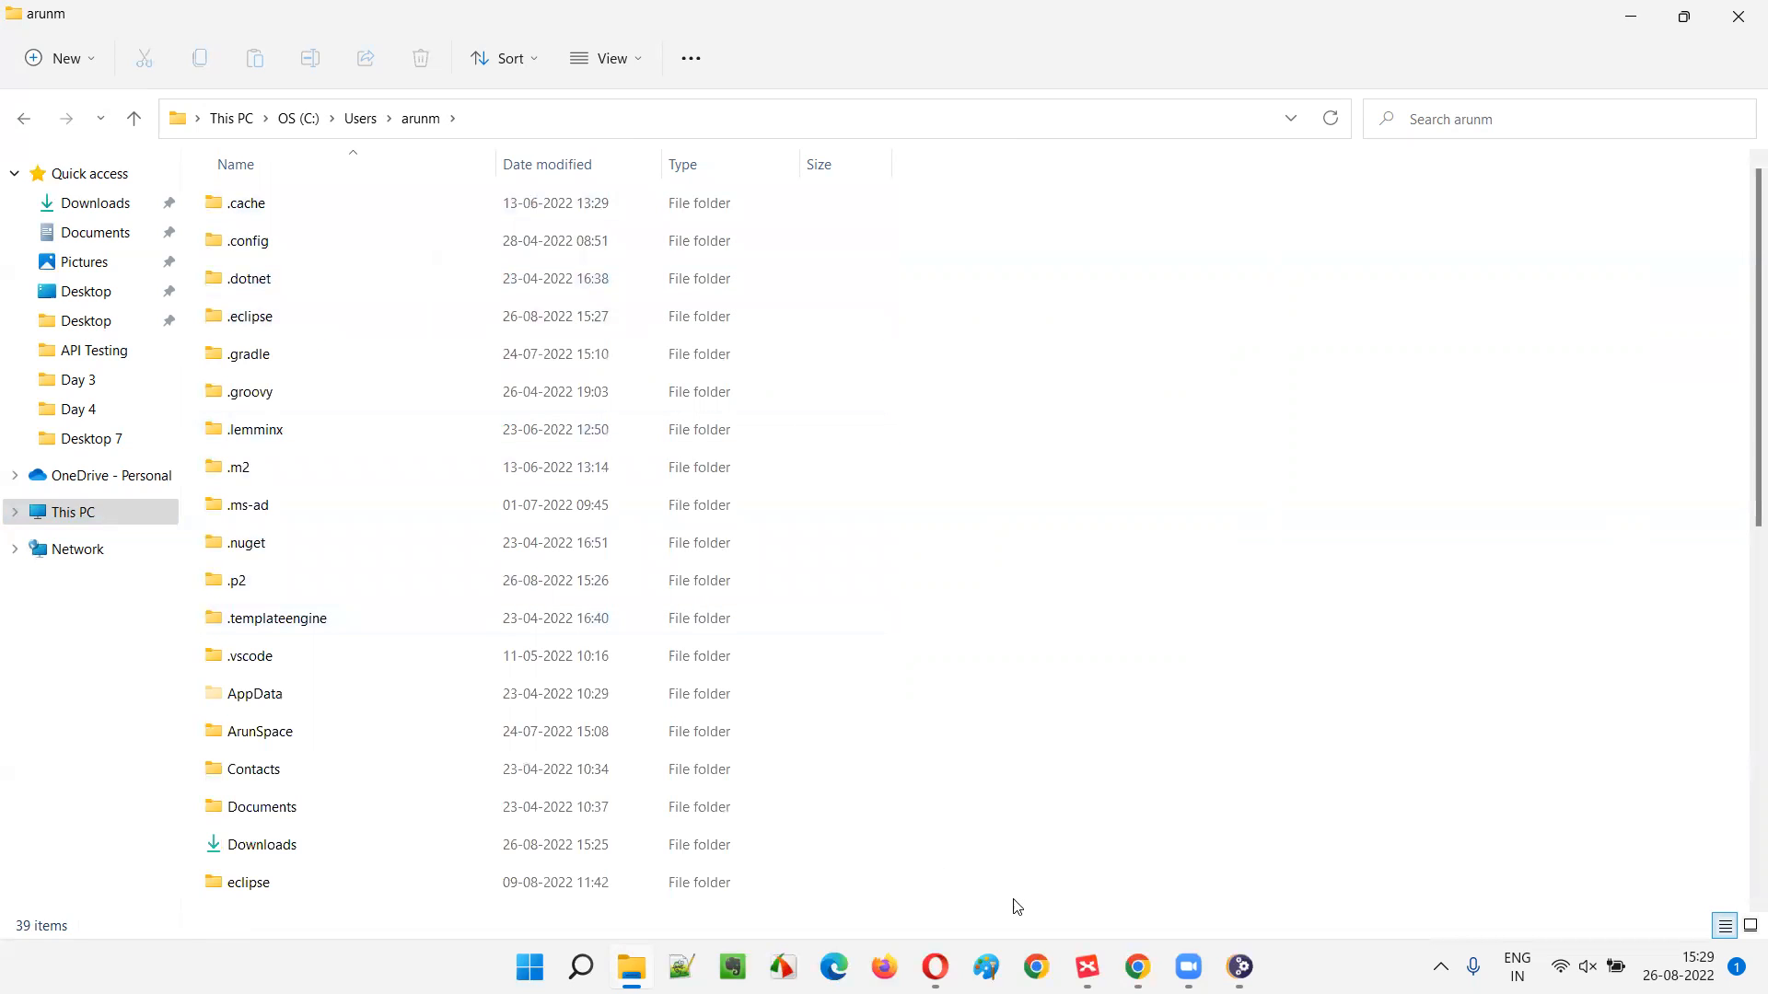
click(1239, 967)
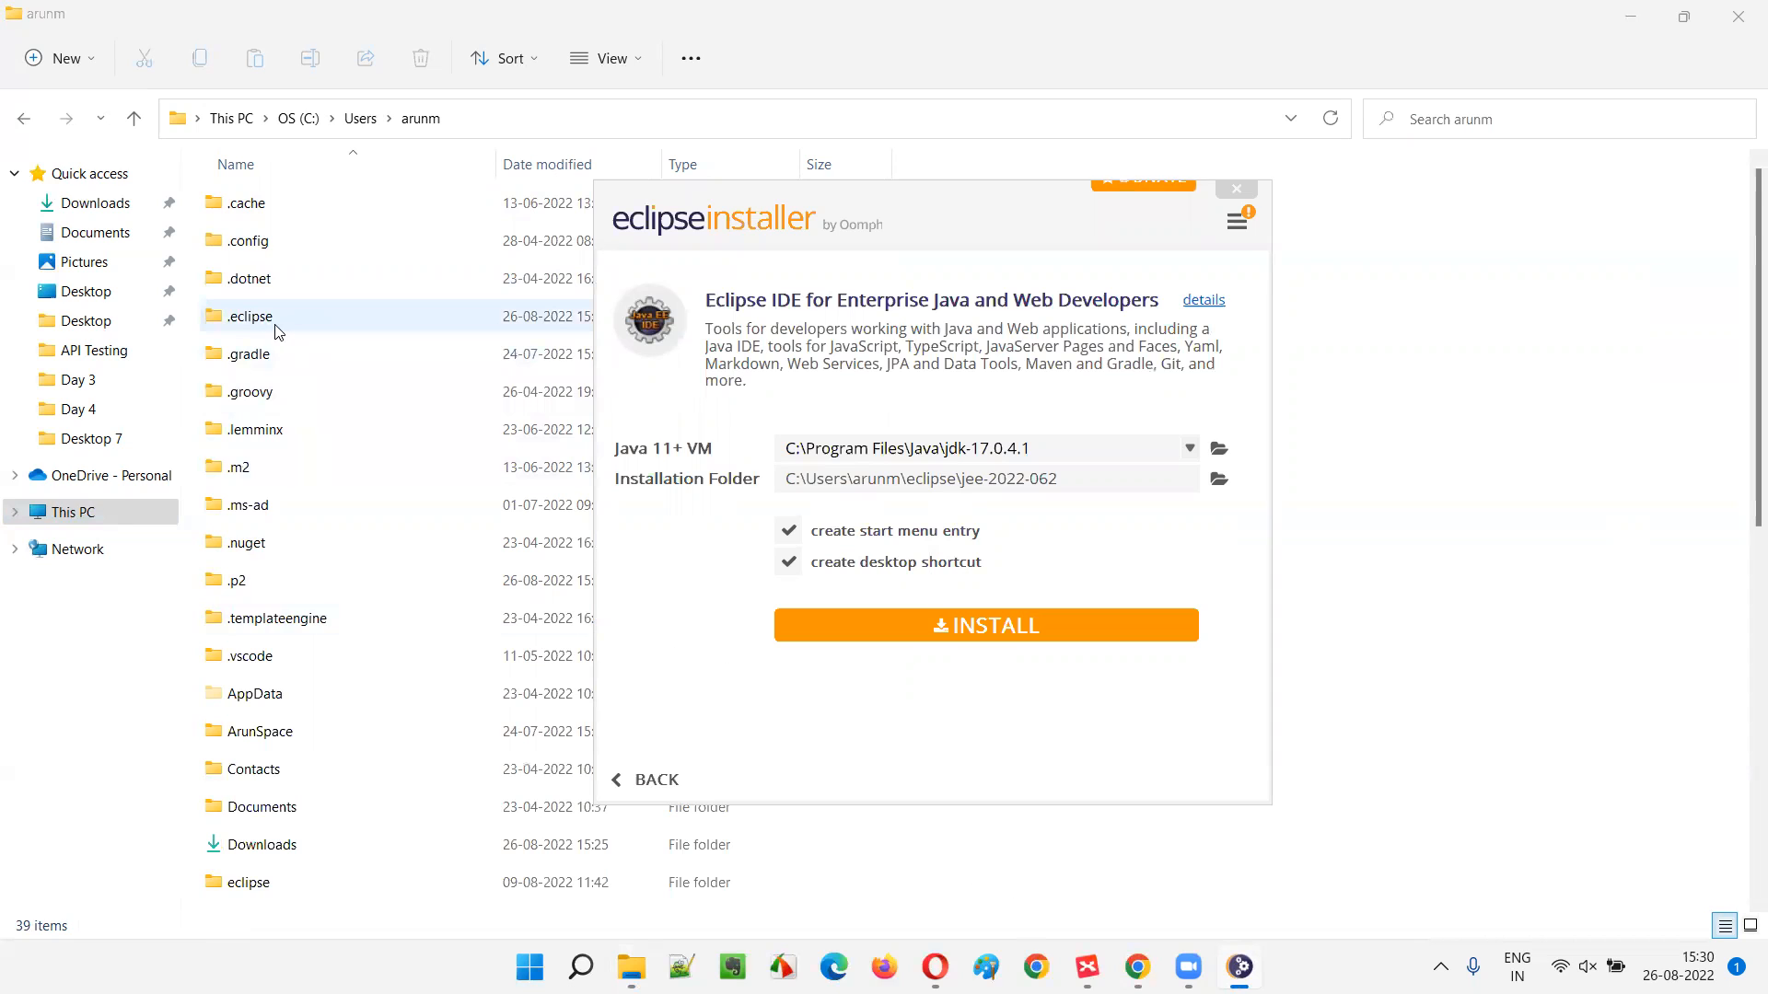
- Turn the desktop shortcut option off and back on, then start the installation
scroll(304, 423, down, 6)
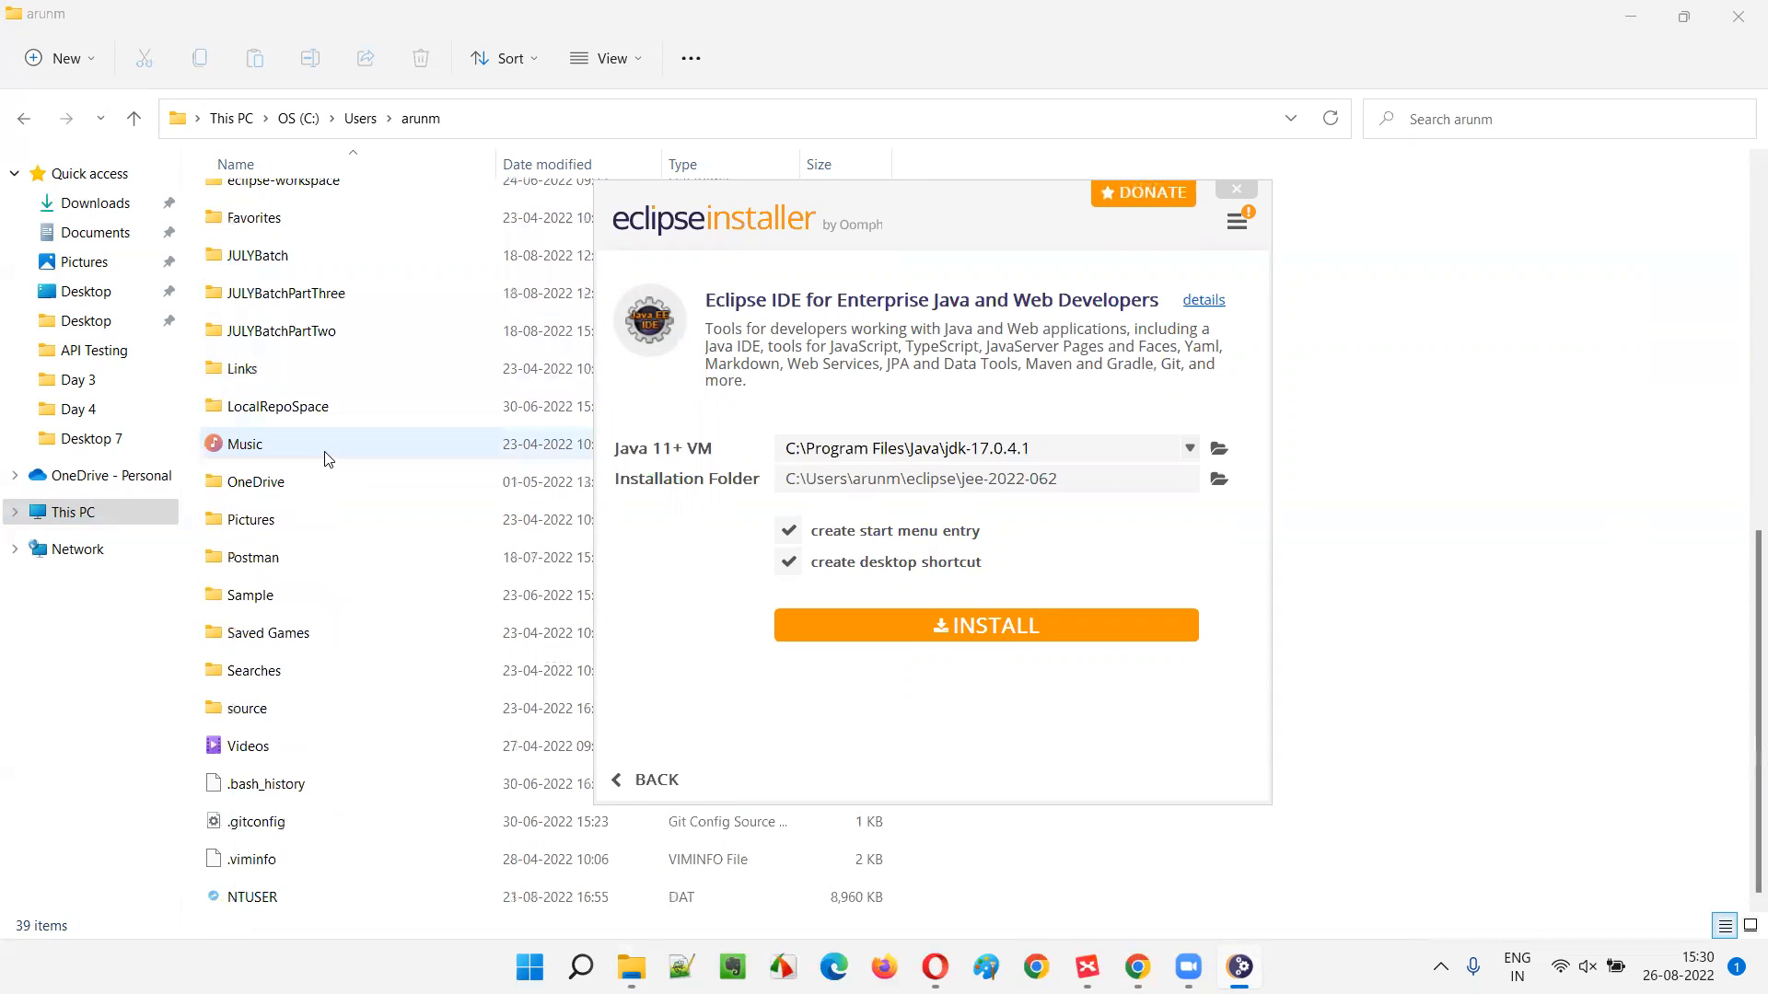
scroll(330, 462, up, 6)
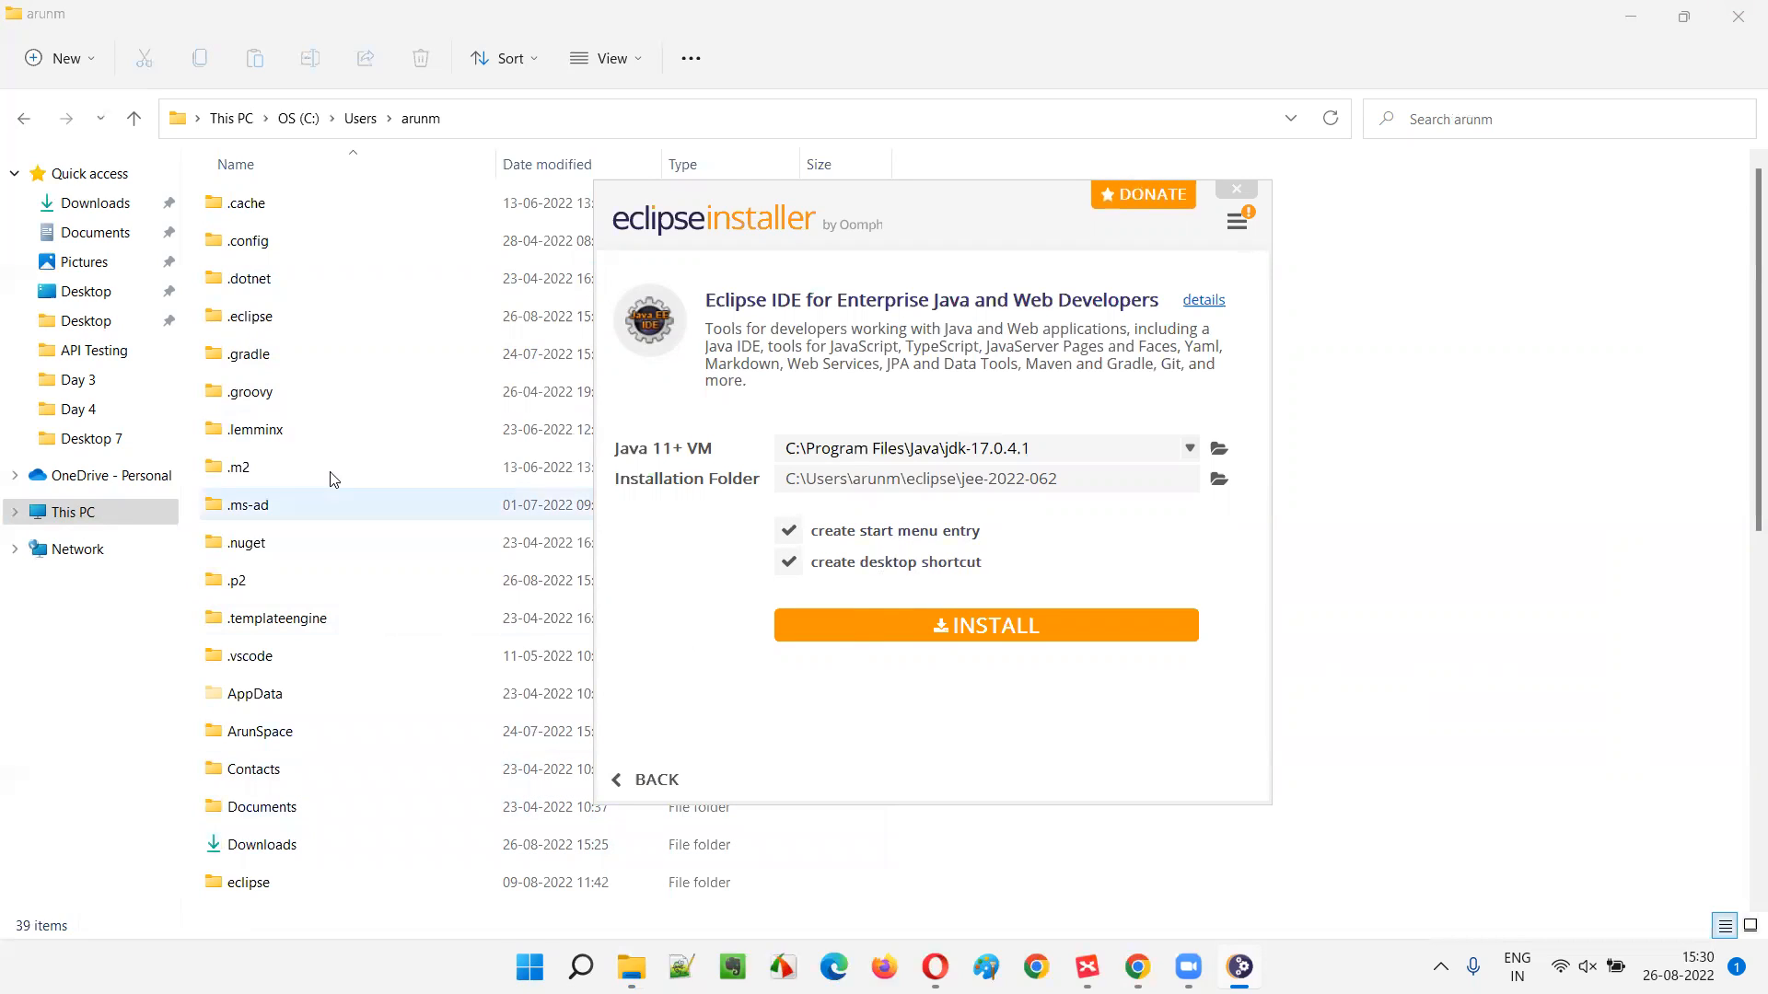
click(788, 562)
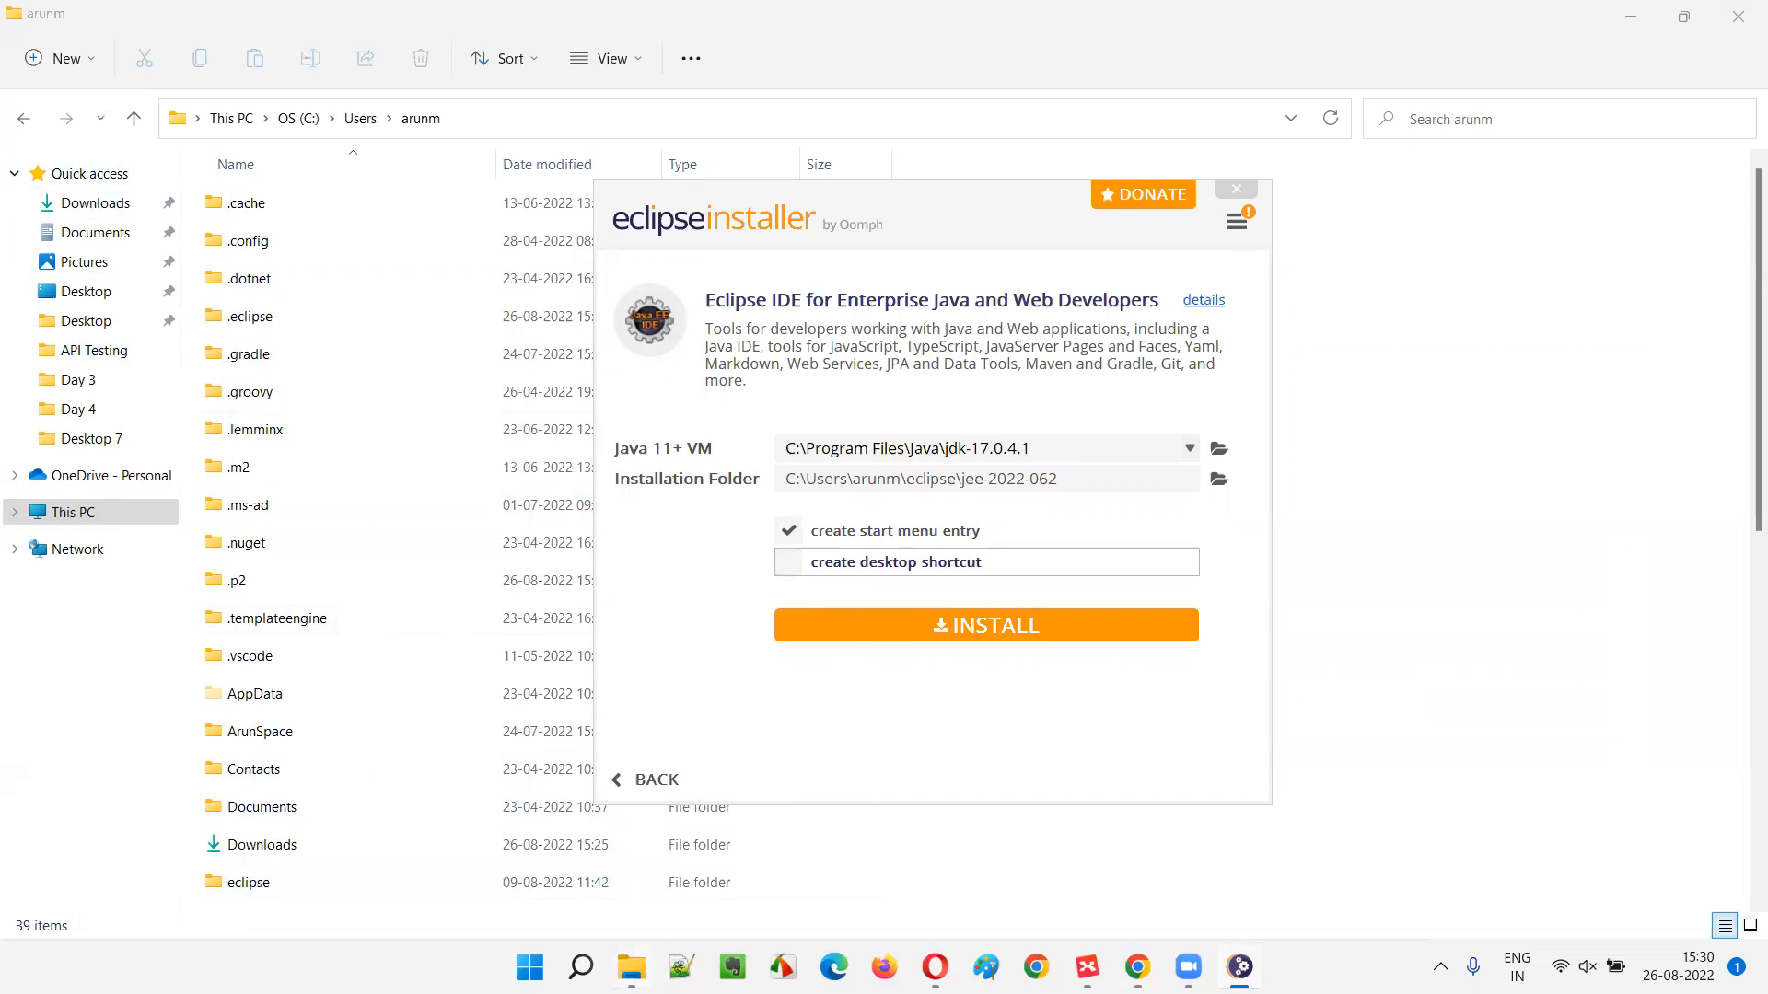
click(581, 967)
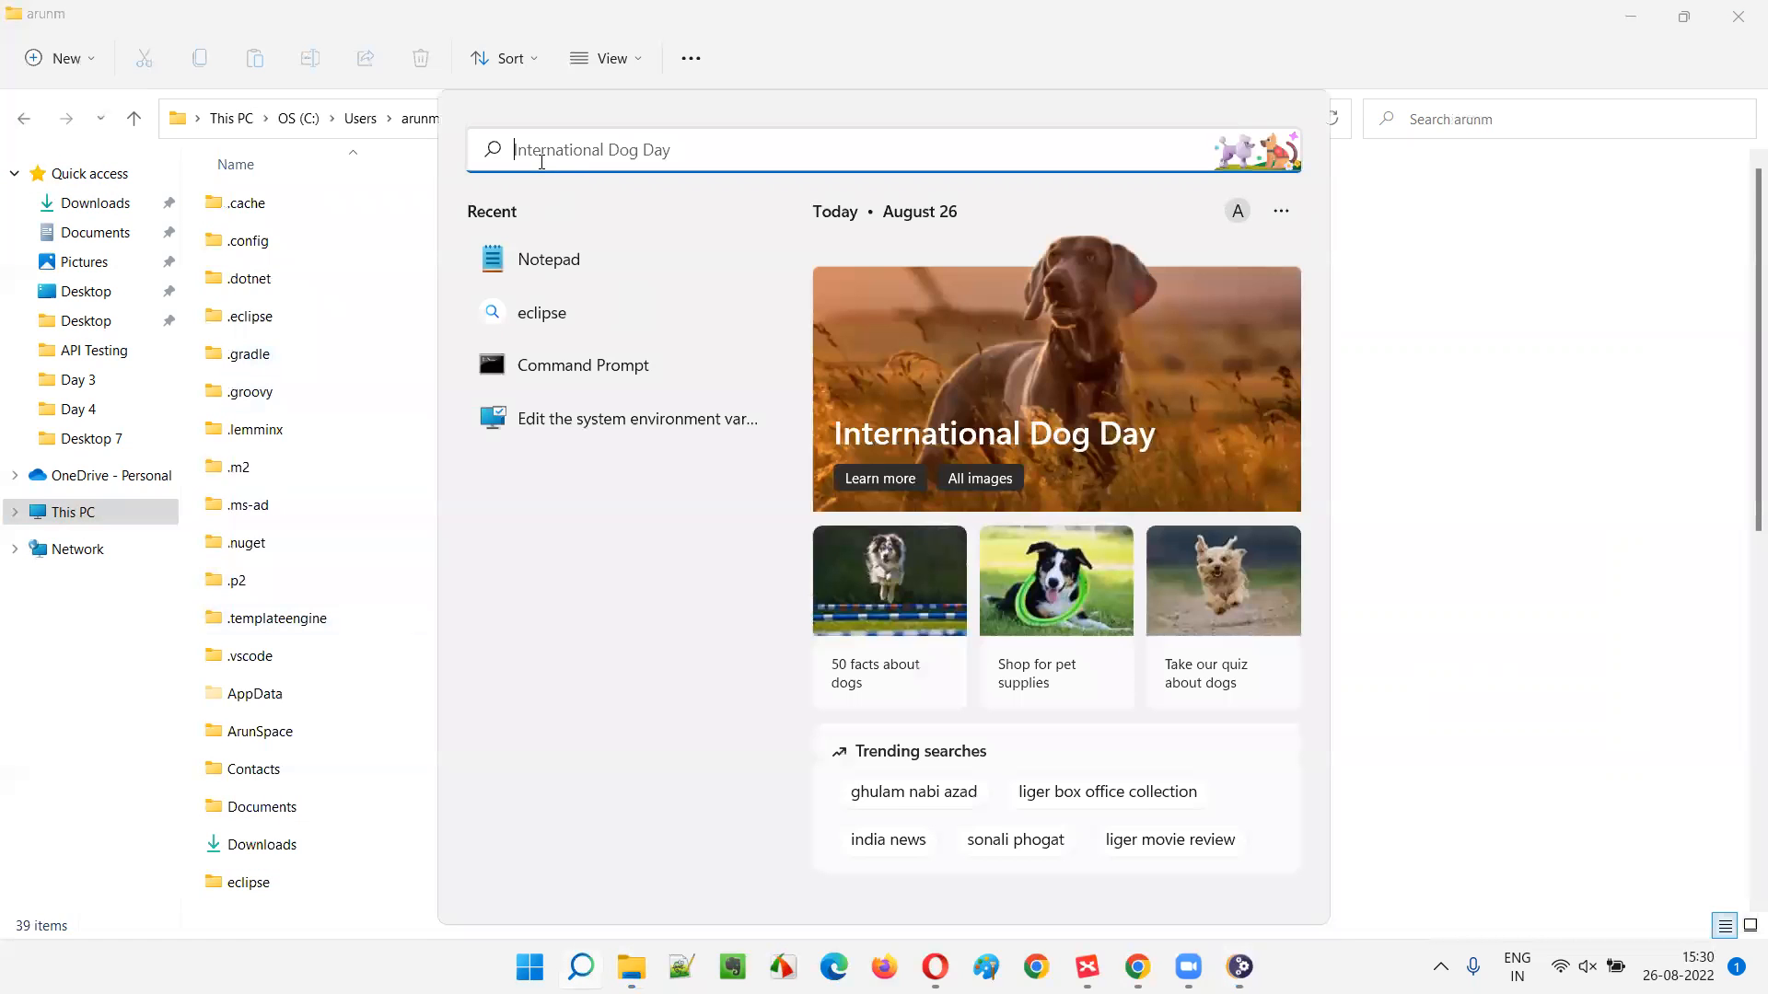
click(1614, 486)
click(581, 966)
click(1239, 967)
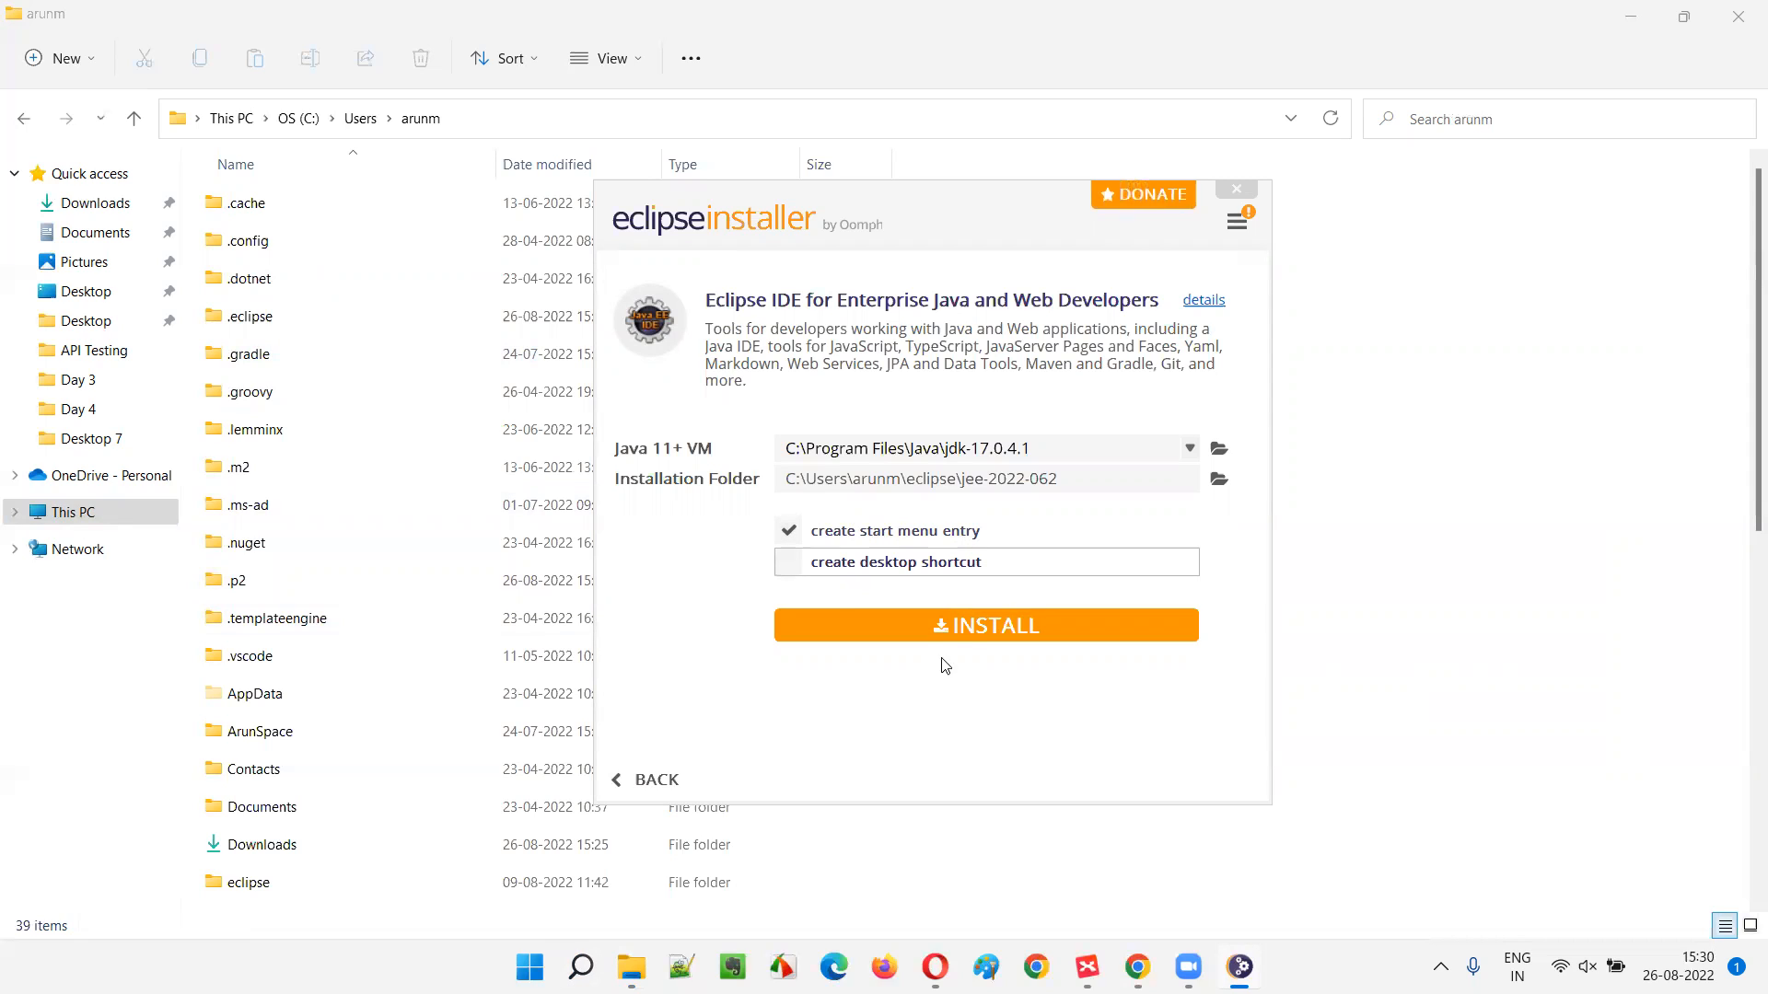
click(789, 564)
click(989, 626)
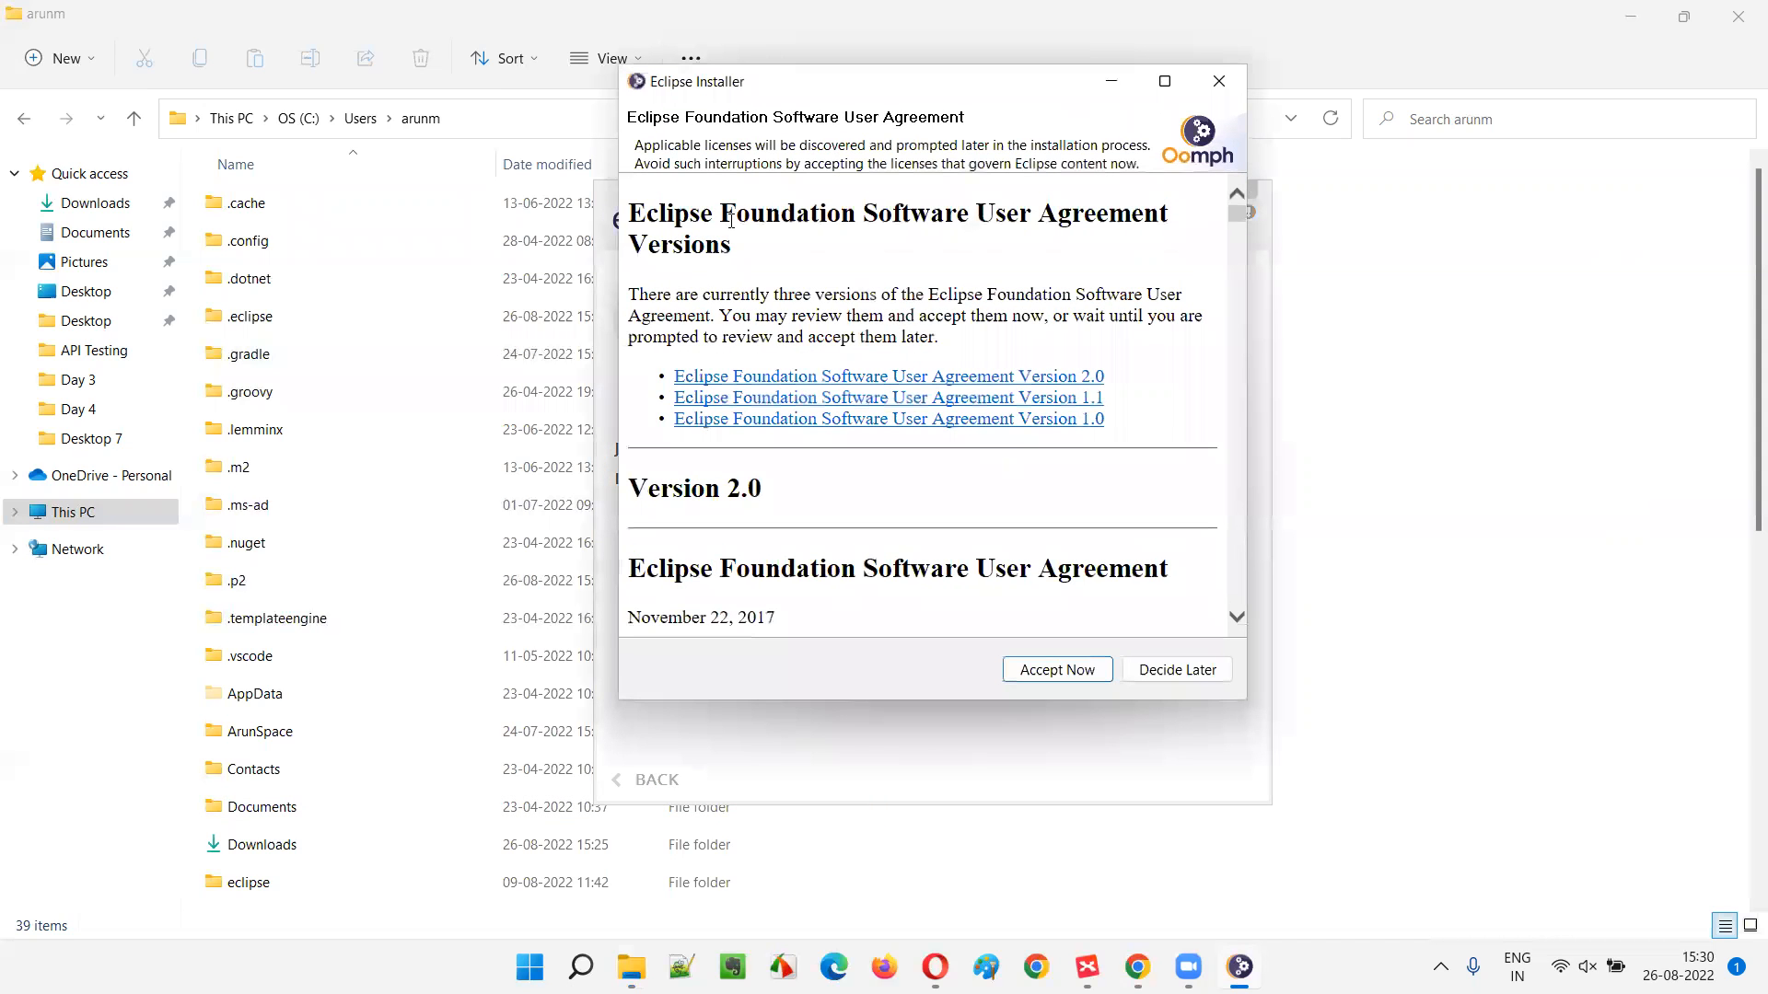
- Reposition the Software User Agreement dialog, scroll through the license text and choose Accept Now
drag(774, 93, 703, 161)
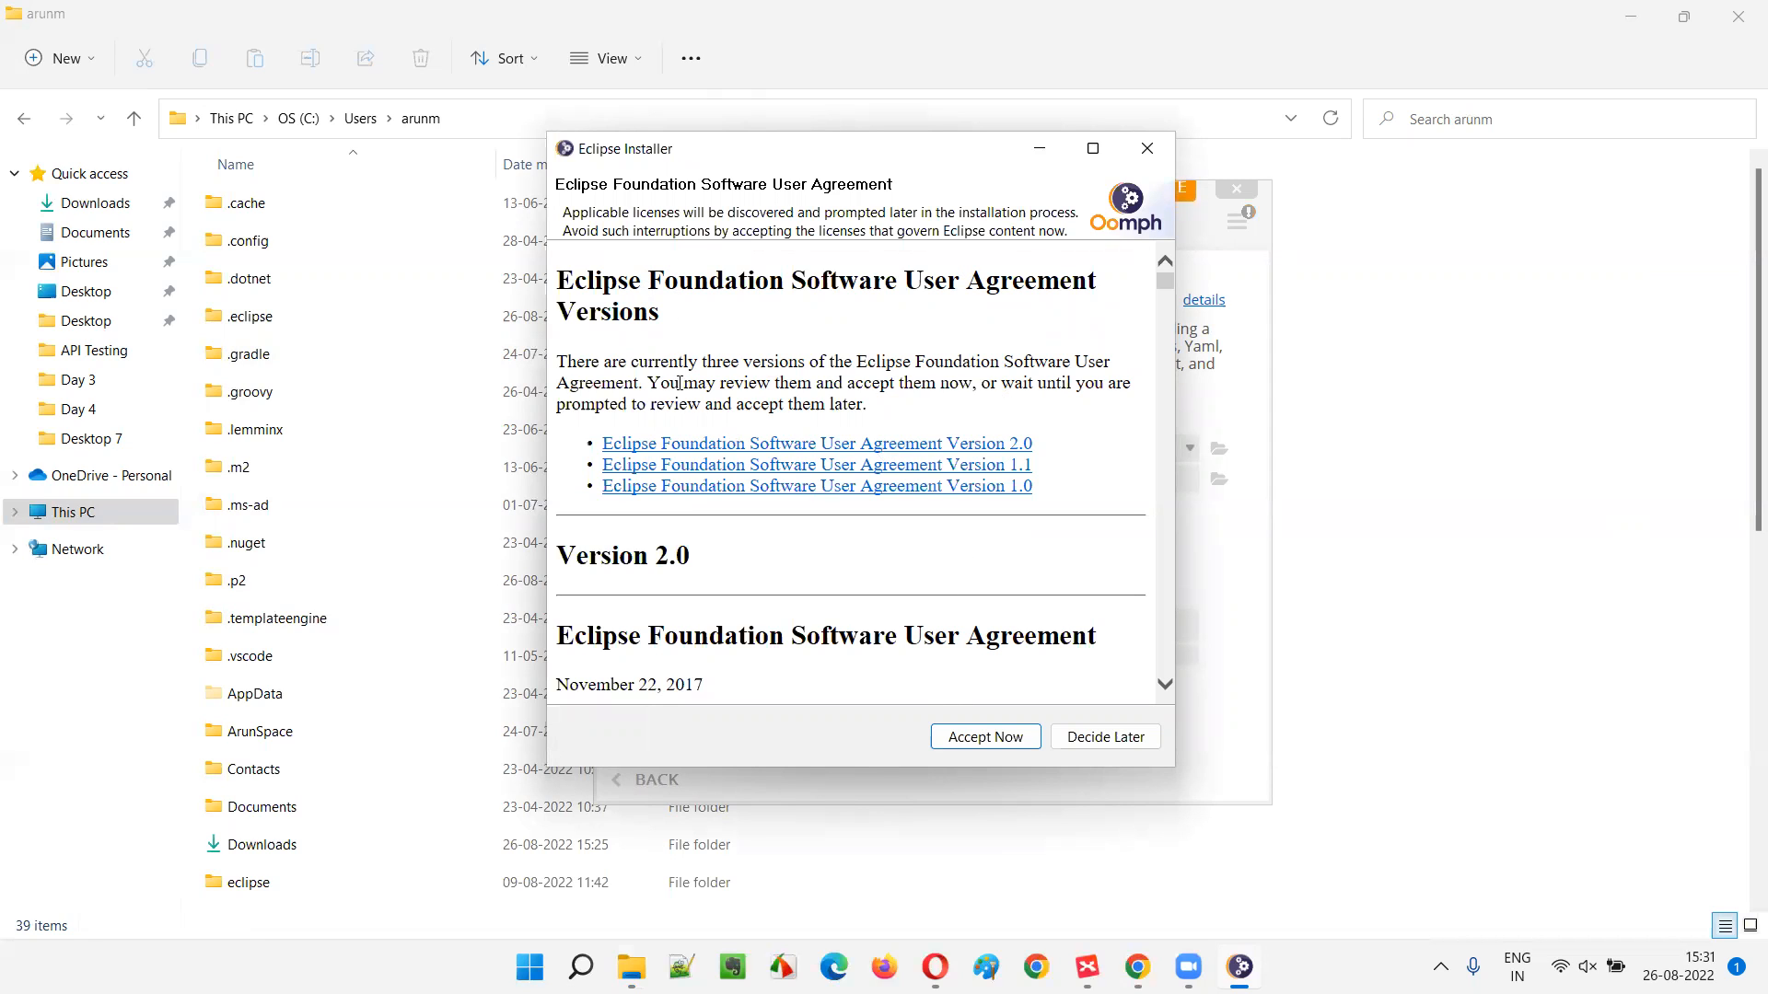
drag(1163, 282, 1161, 629)
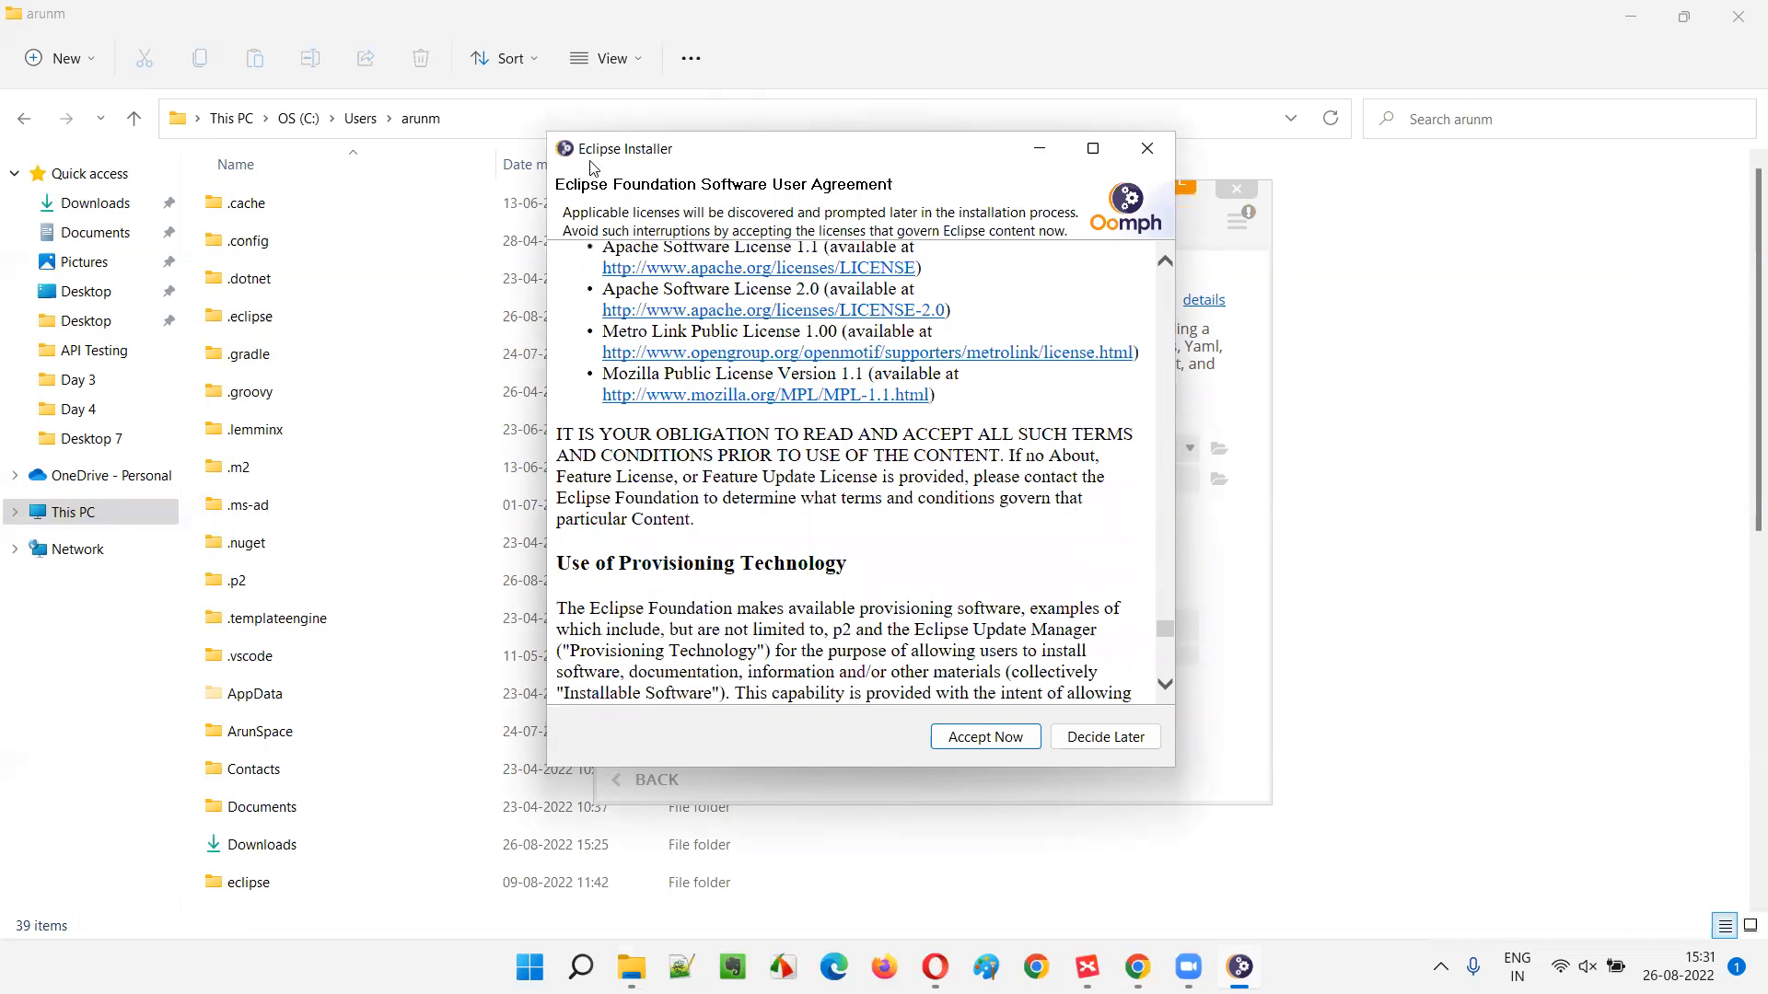
scroll(899, 449, down, 3)
scroll(903, 456, down, 5)
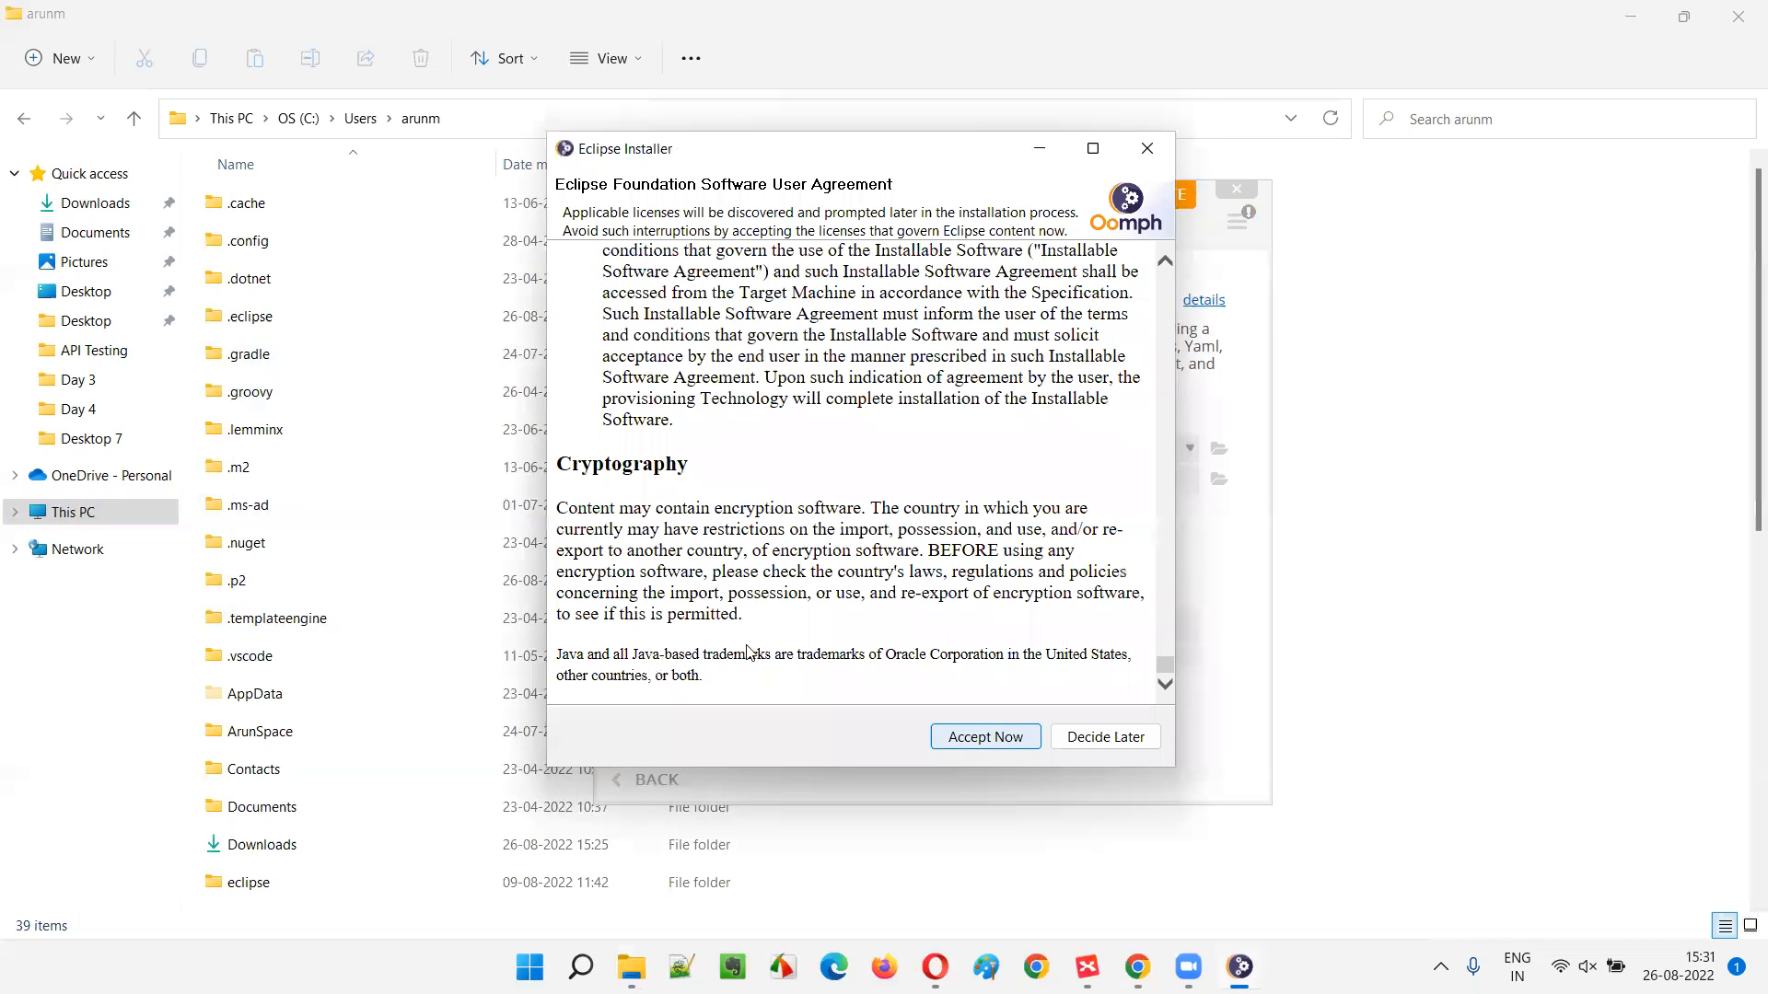
click(1004, 748)
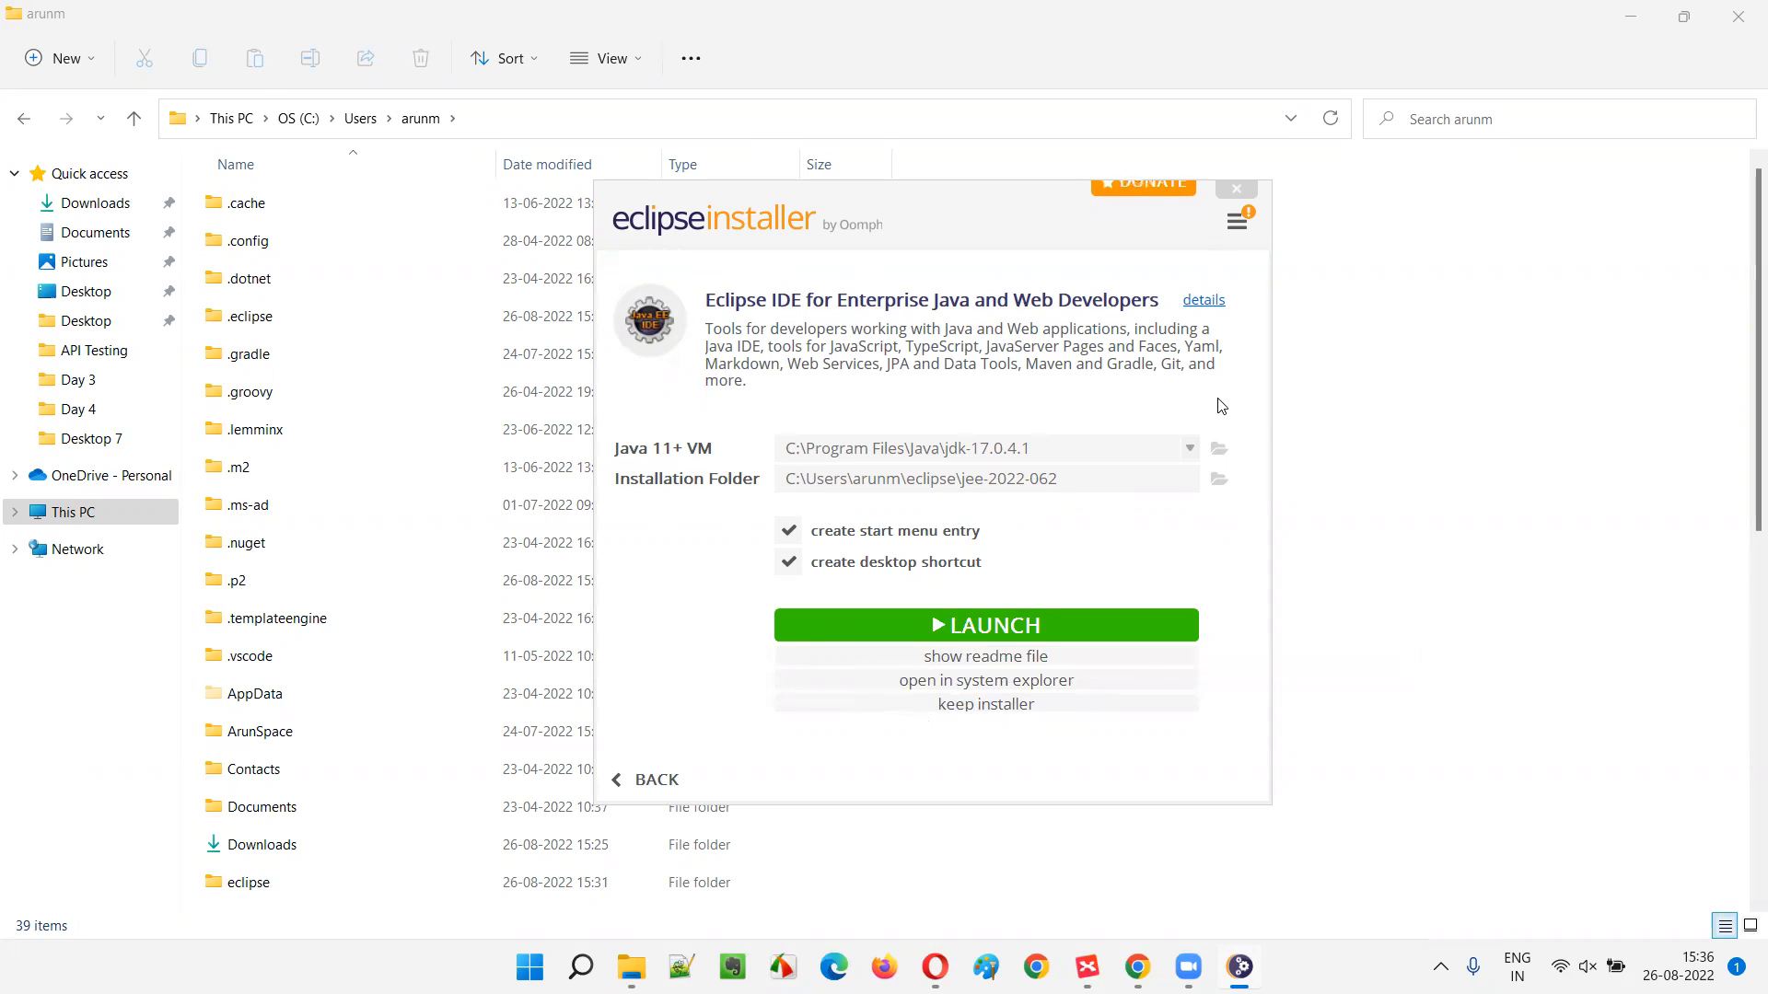
- Highlight, then deselect, part of the package description while the installation finishes
drag(771, 328, 1006, 368)
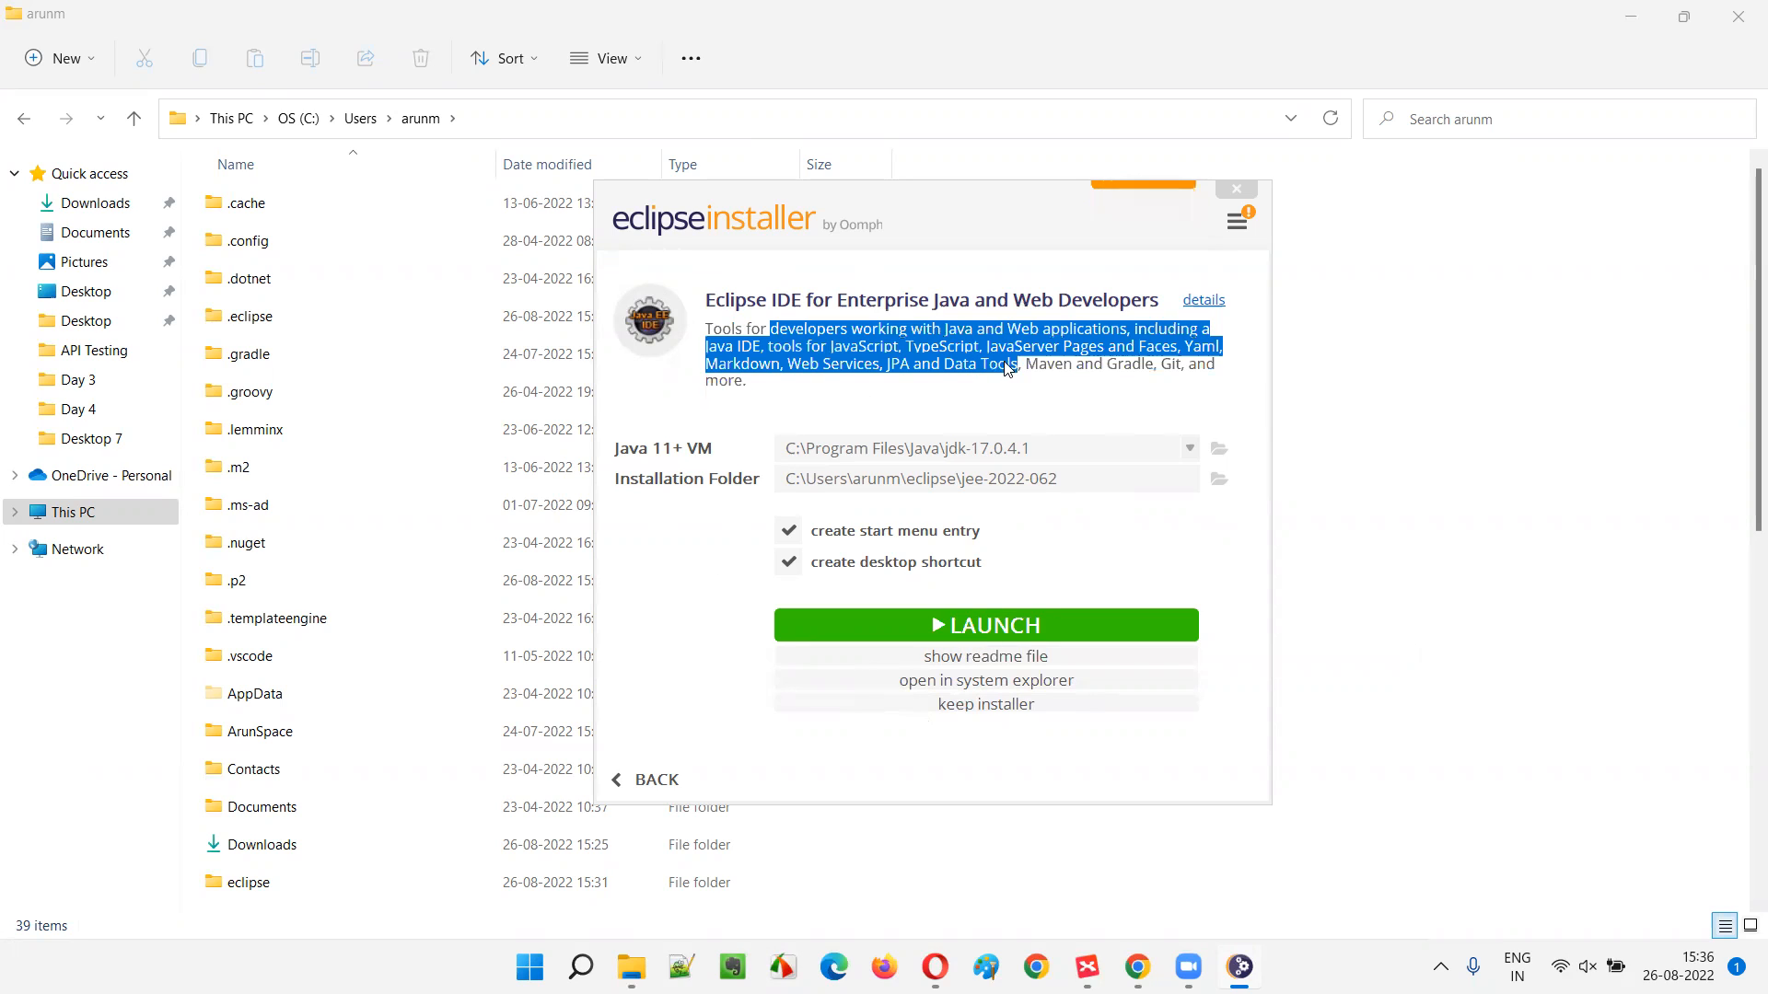
click(1009, 367)
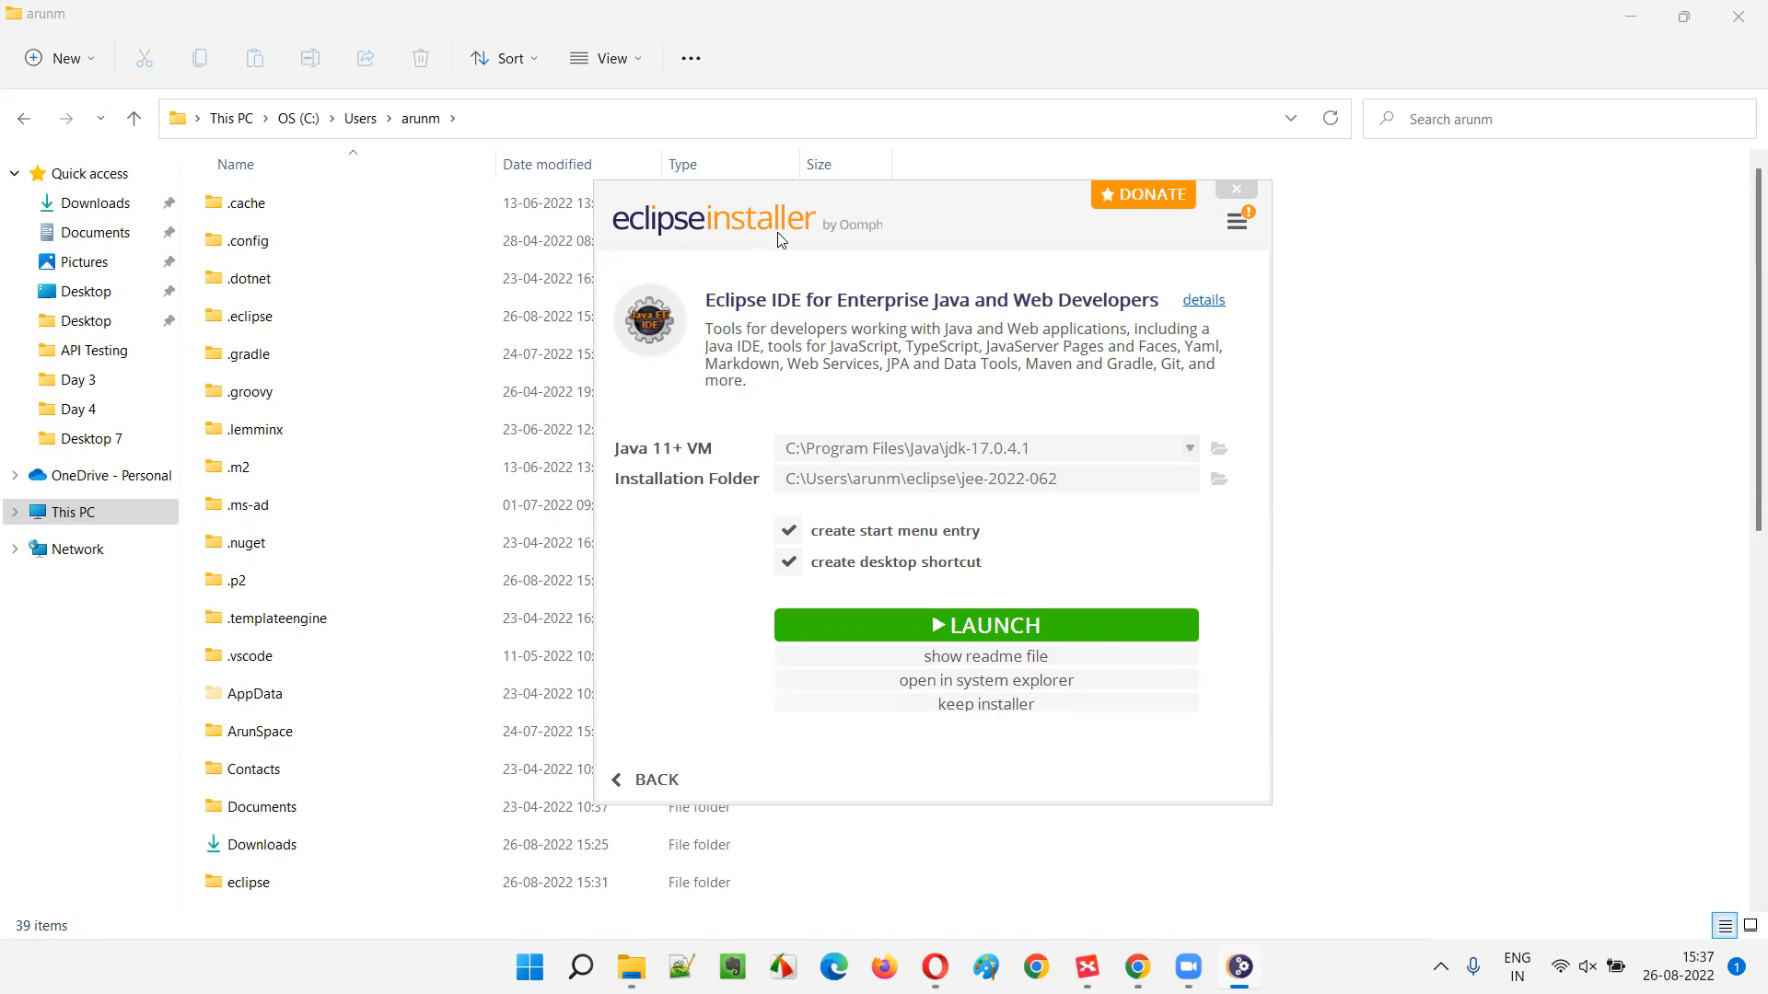
- Launch the newly installed Eclipse IDE 2022-06 from the installer
click(972, 626)
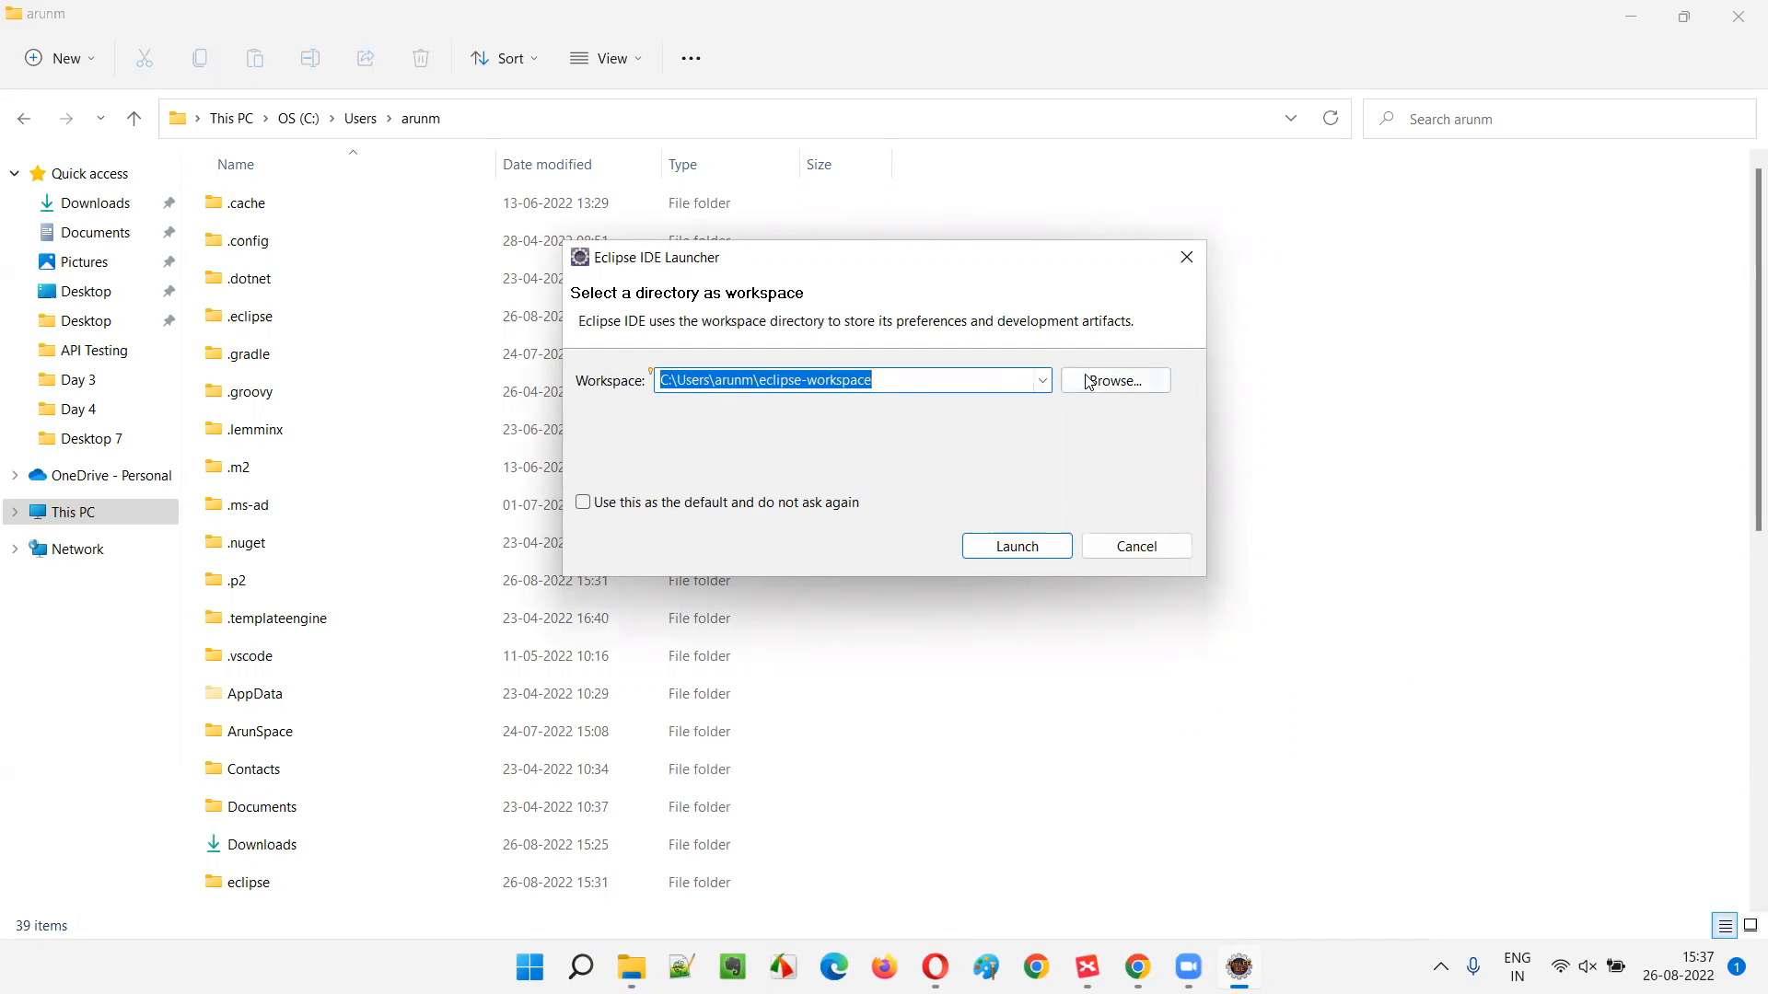
- Create a new APITesting folder in the user's home folder and select it as the workspace
click(1105, 394)
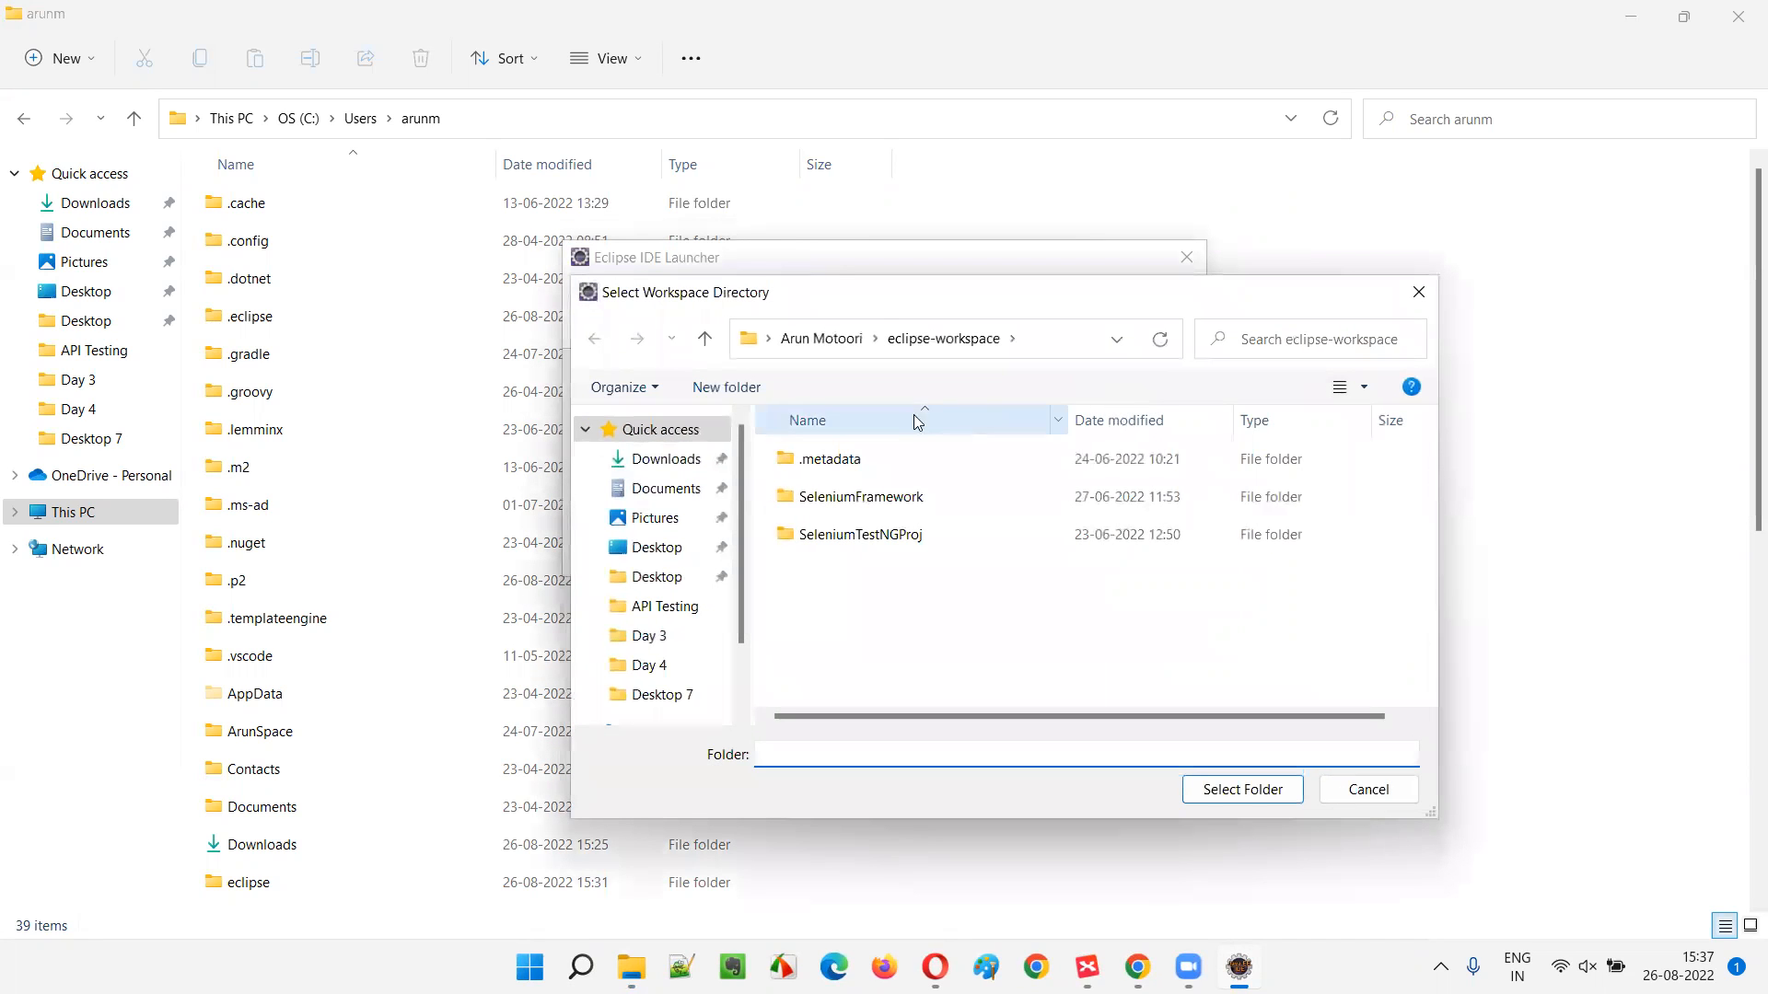
click(849, 357)
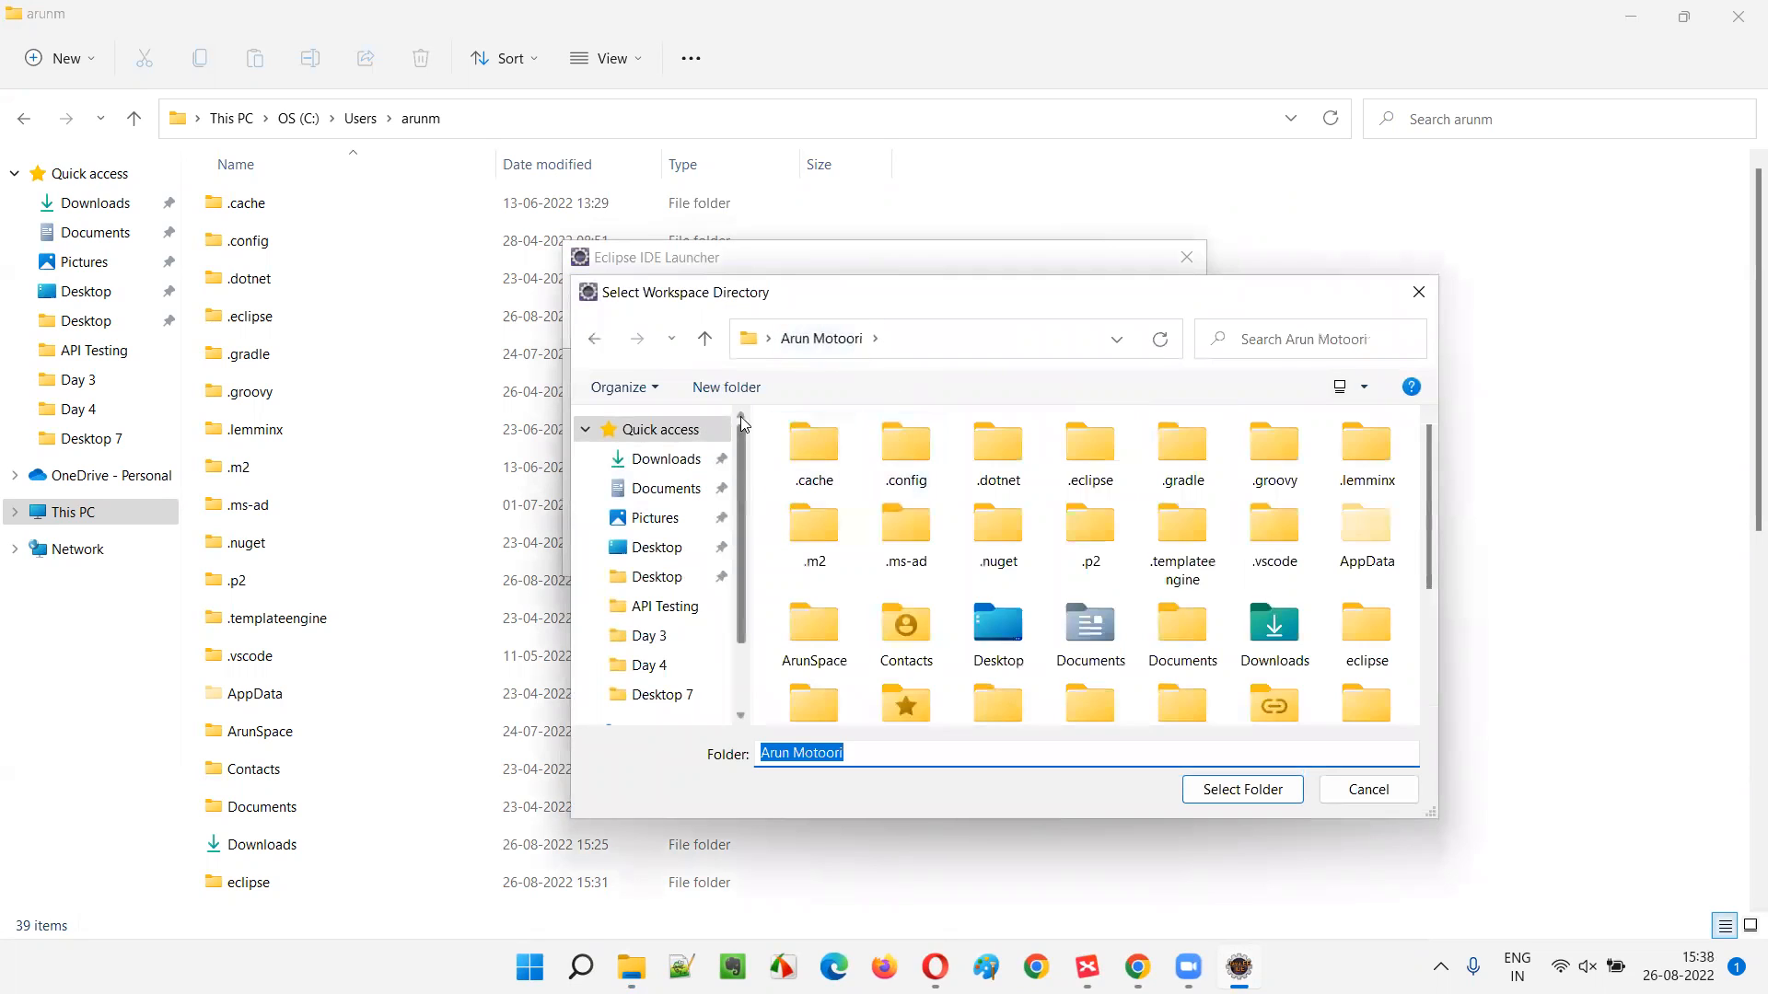
click(727, 387)
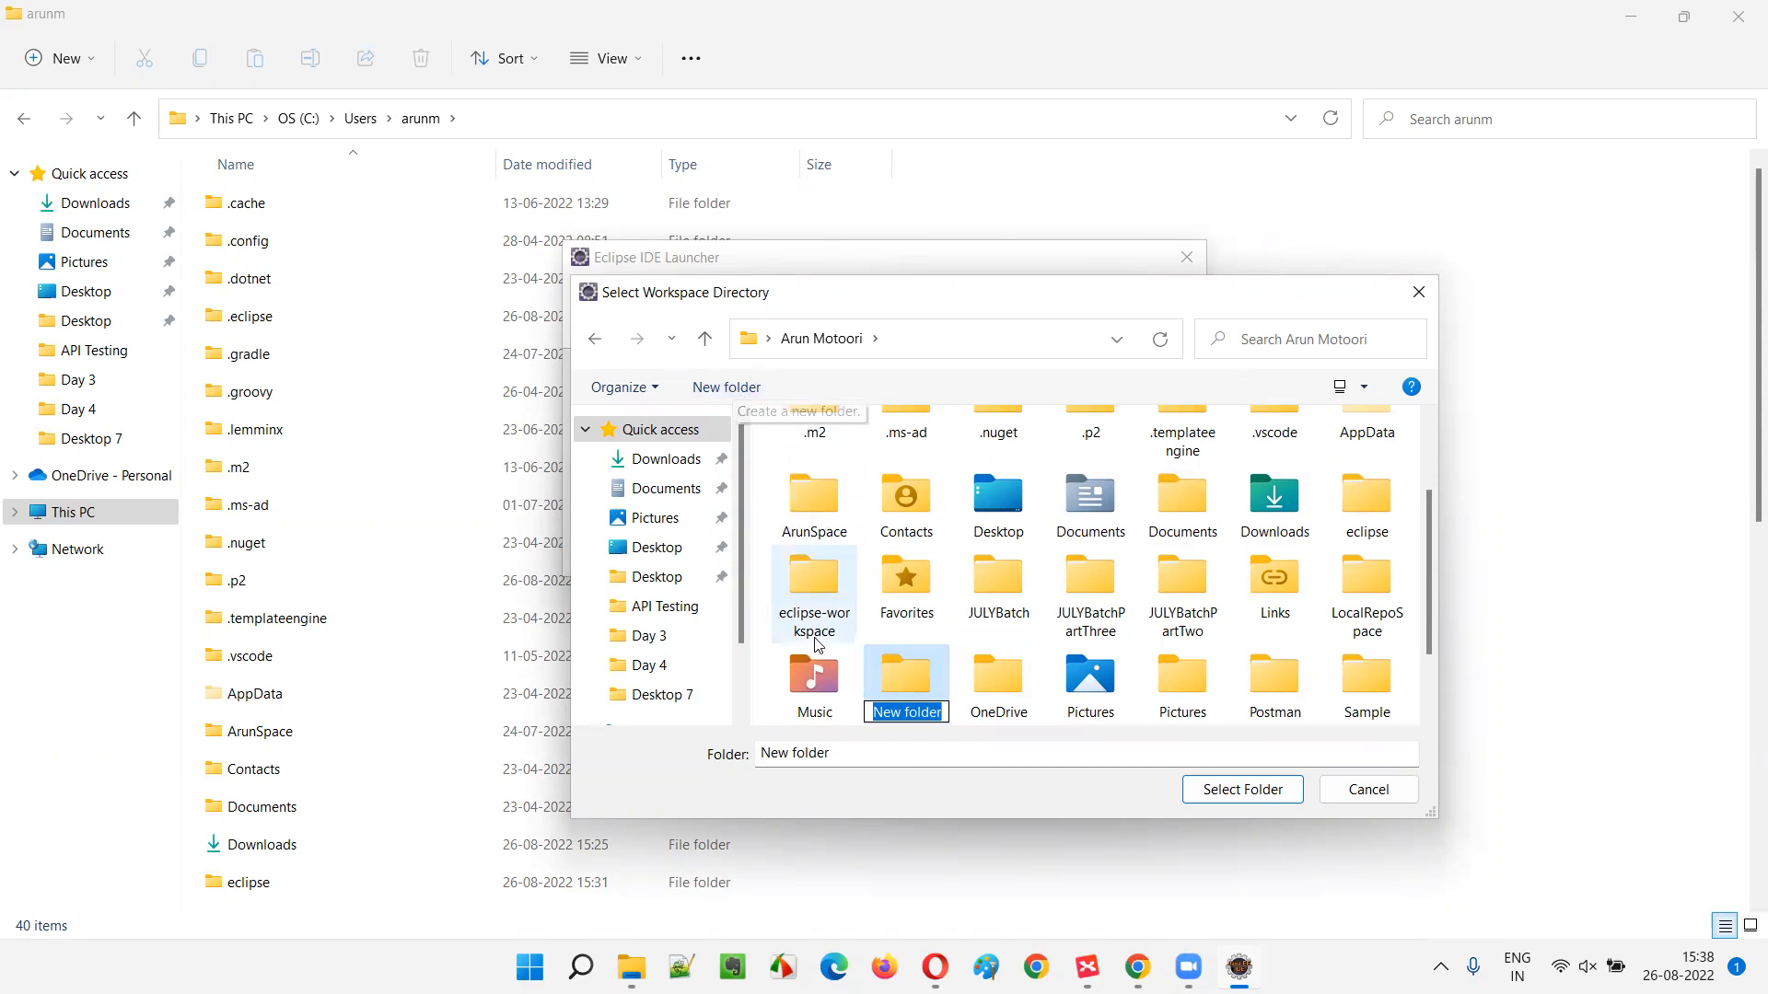
text(API)
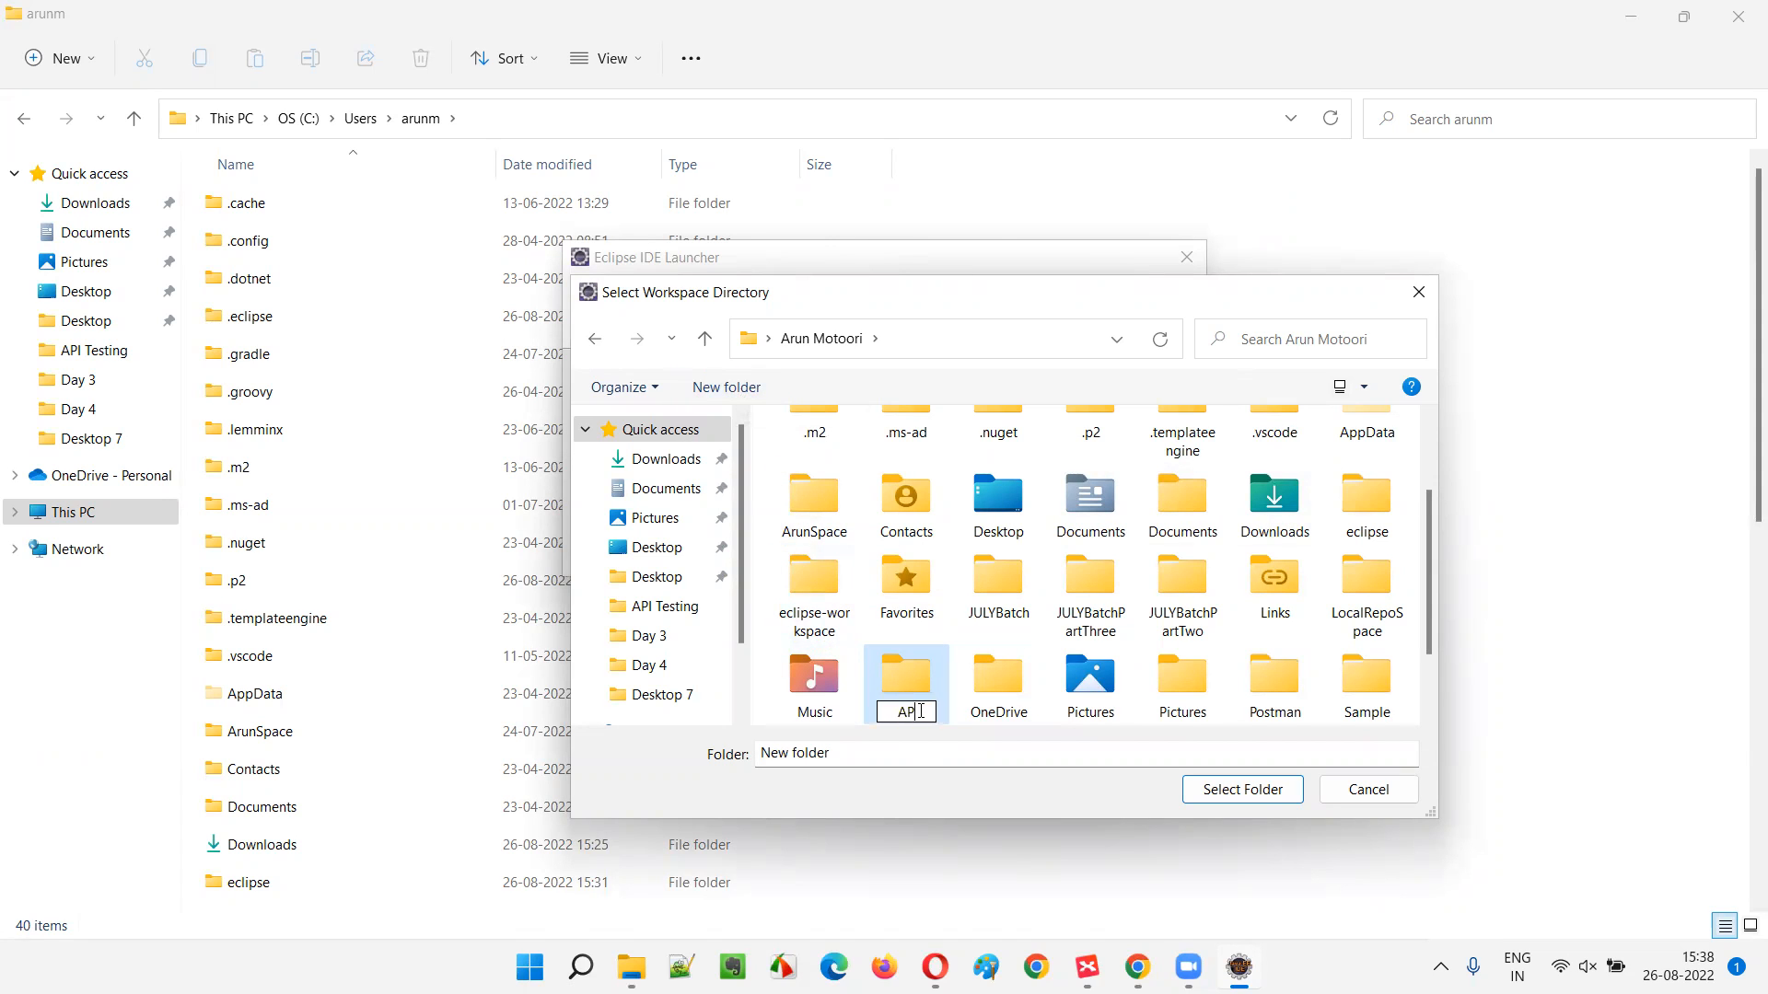
text(Testing)
key(Return)
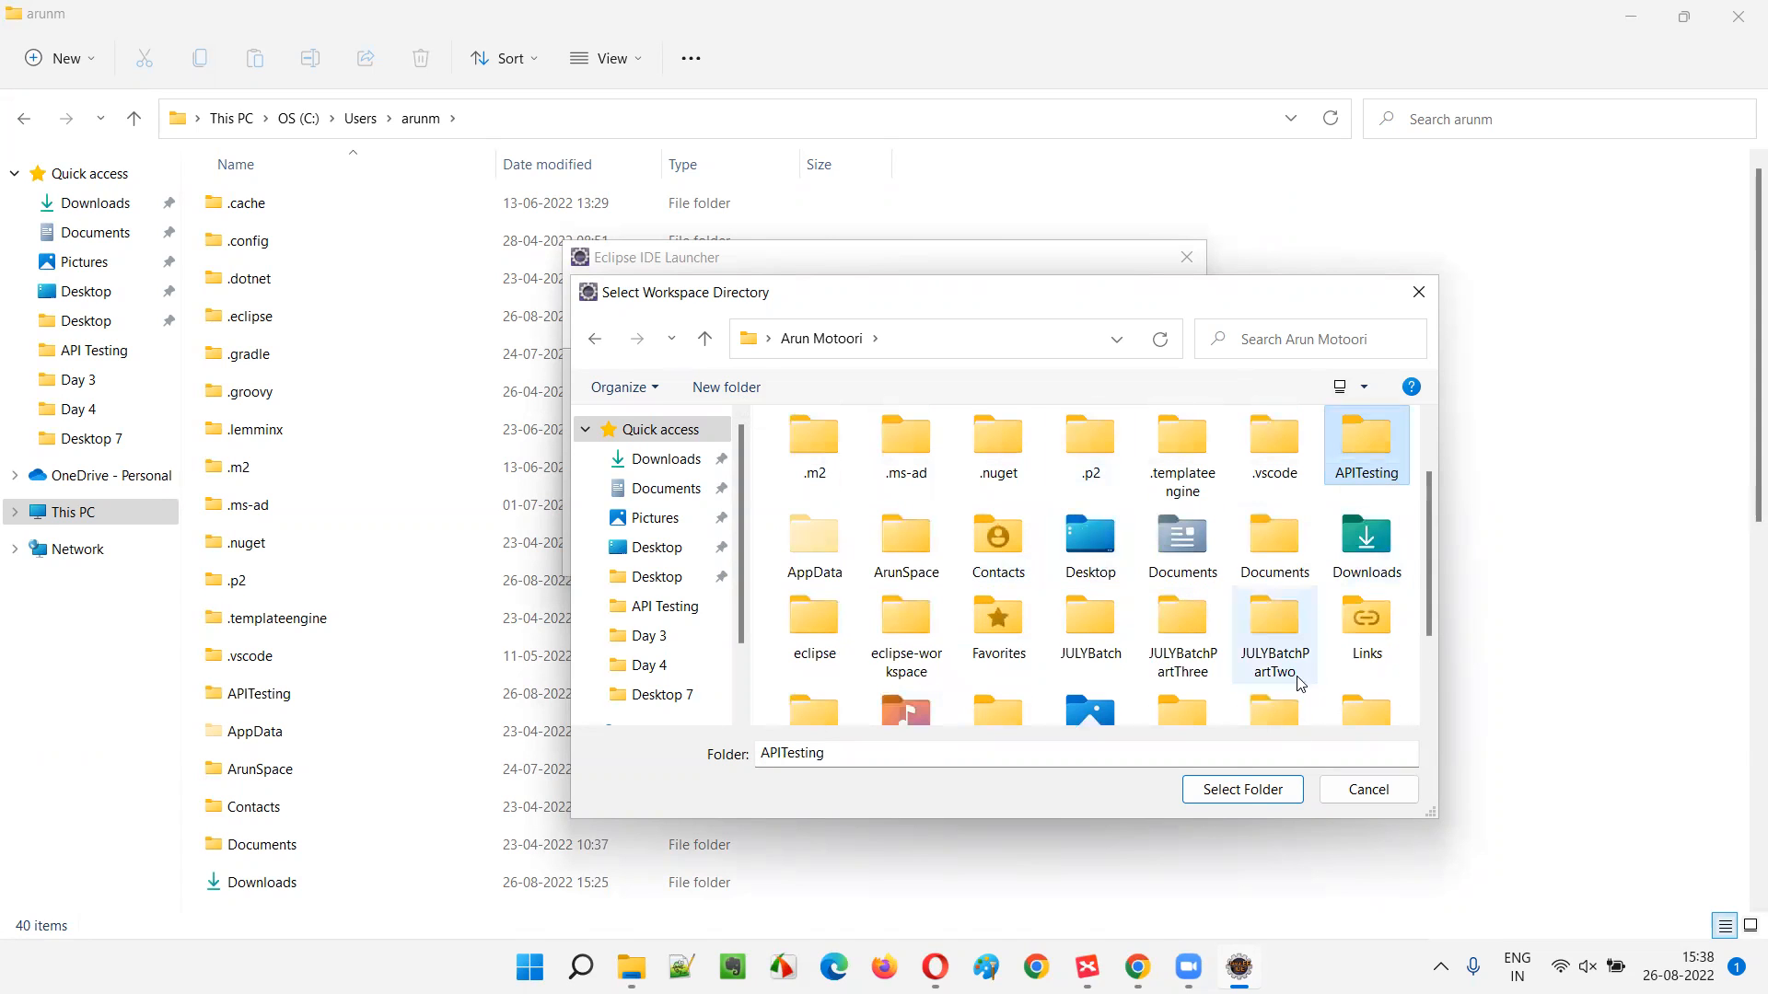
click(1243, 798)
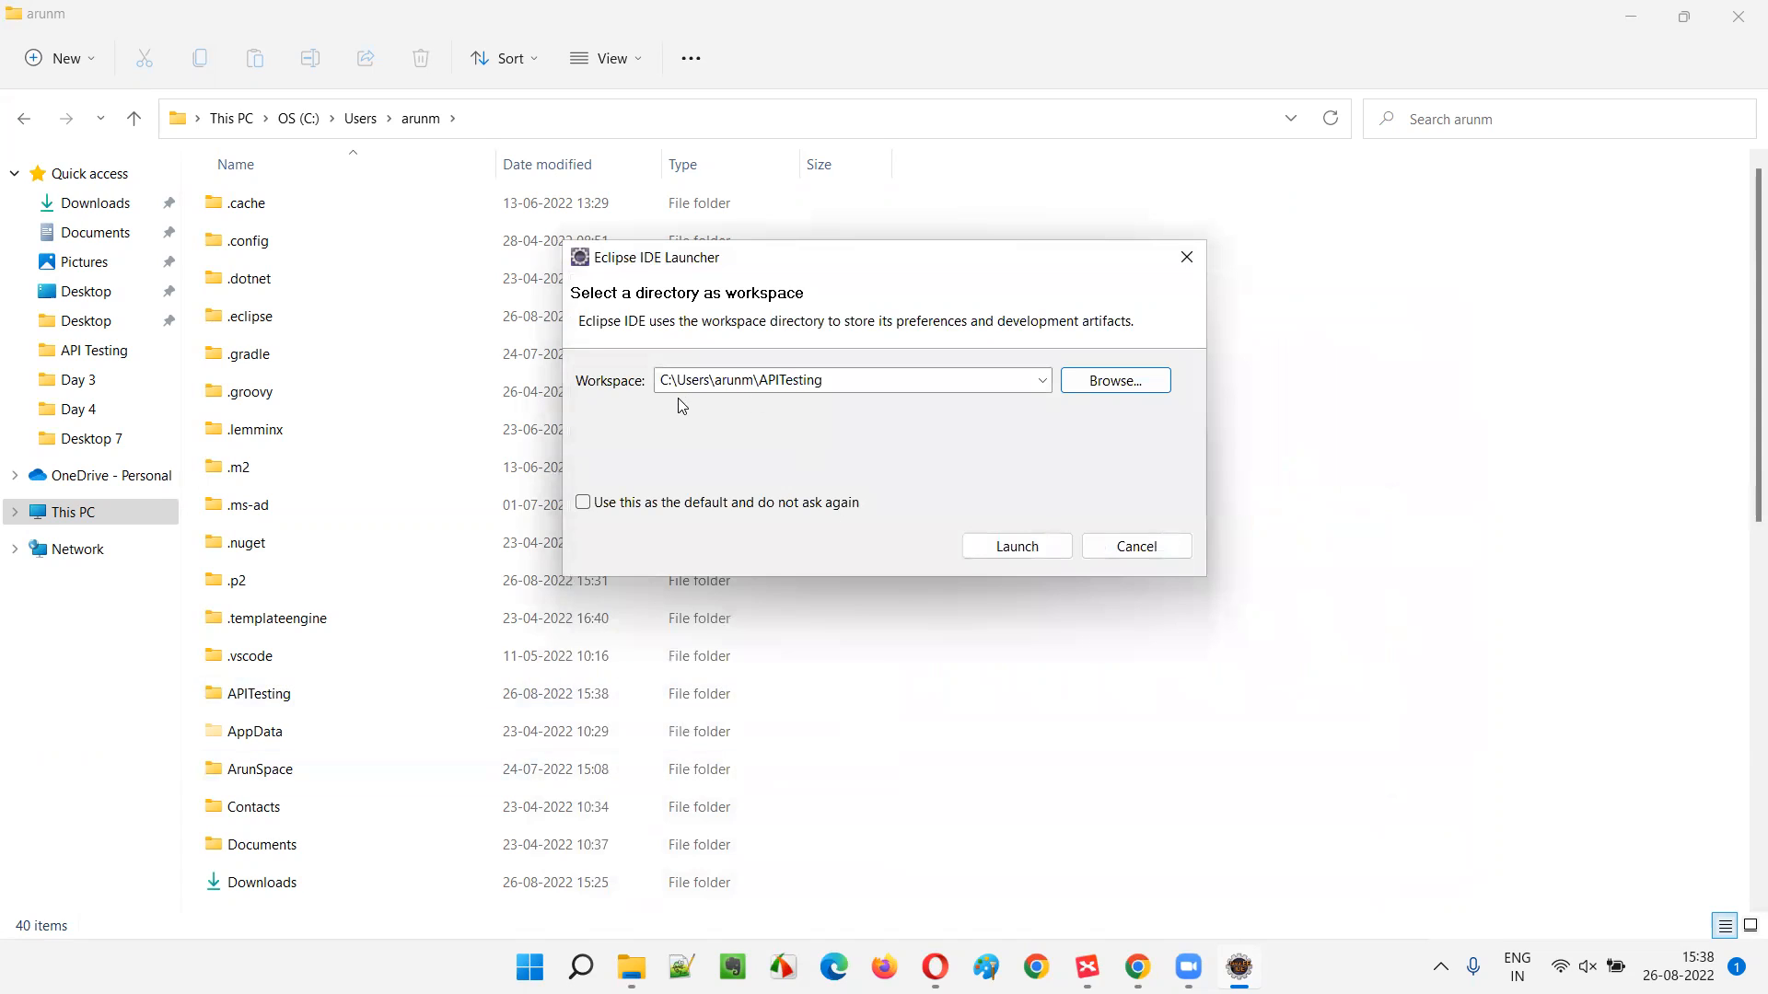
click(825, 379)
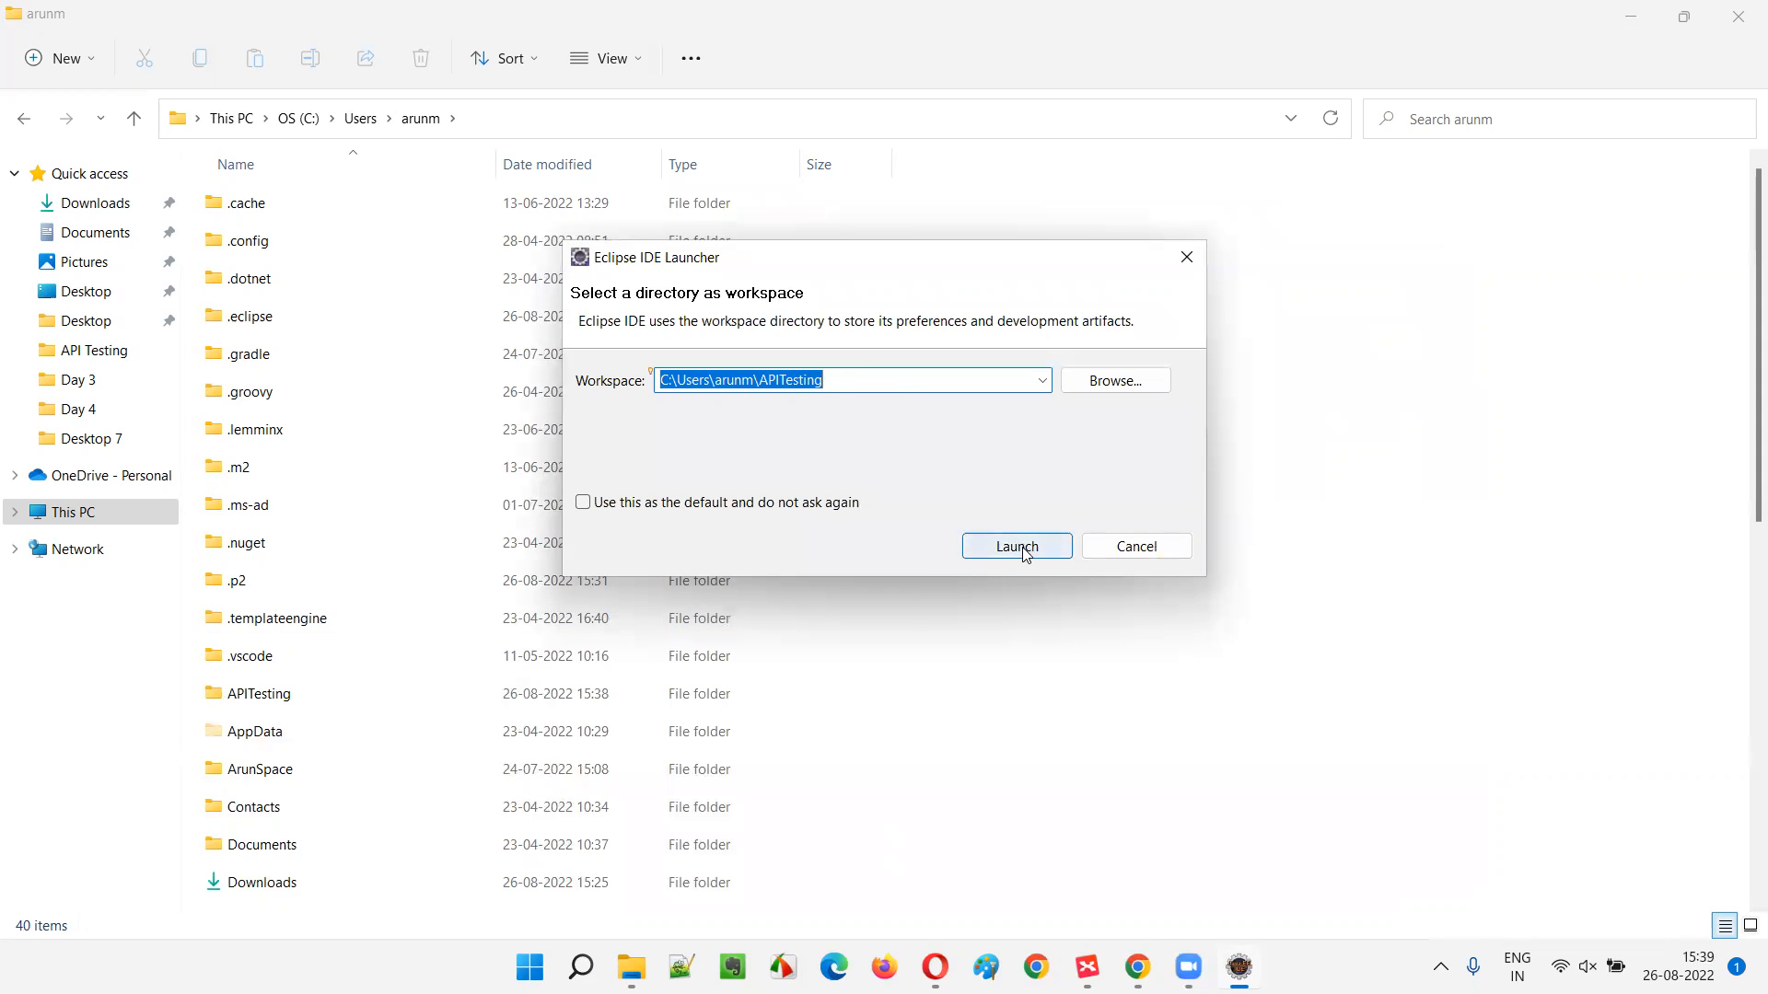
- Check the previous-workspaces list, then launch Eclipse with the APITesting workspace
click(1042, 381)
click(856, 404)
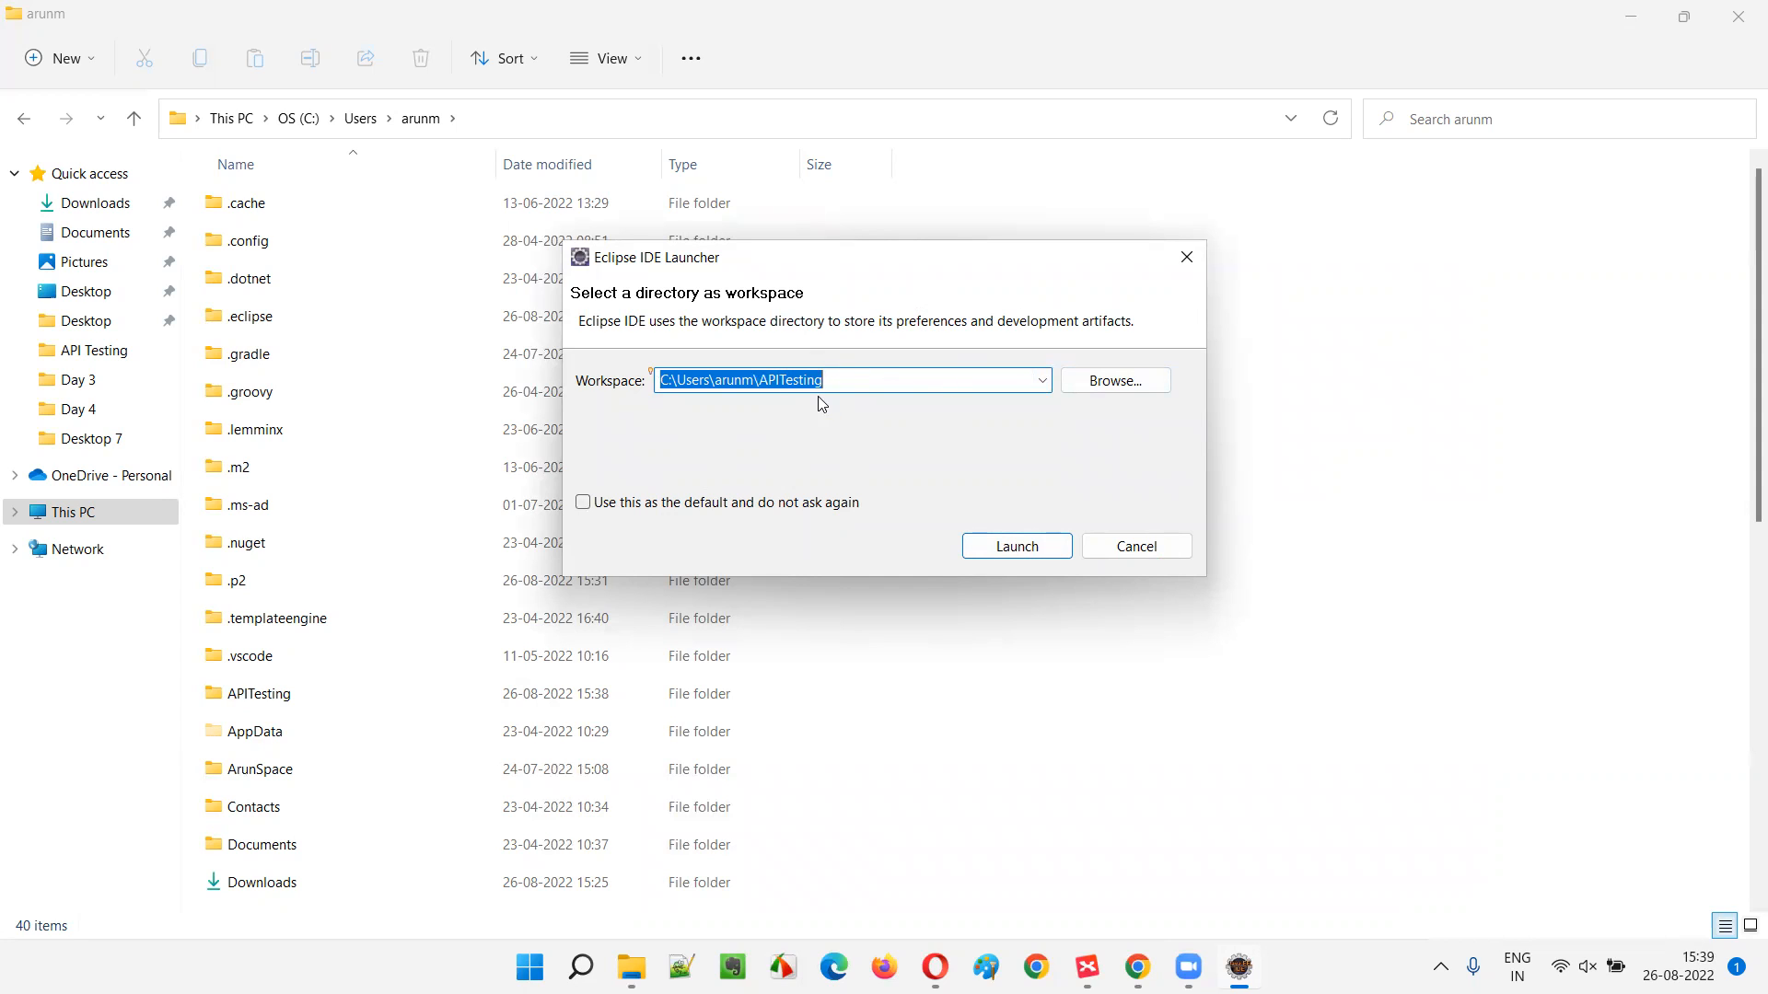
click(994, 546)
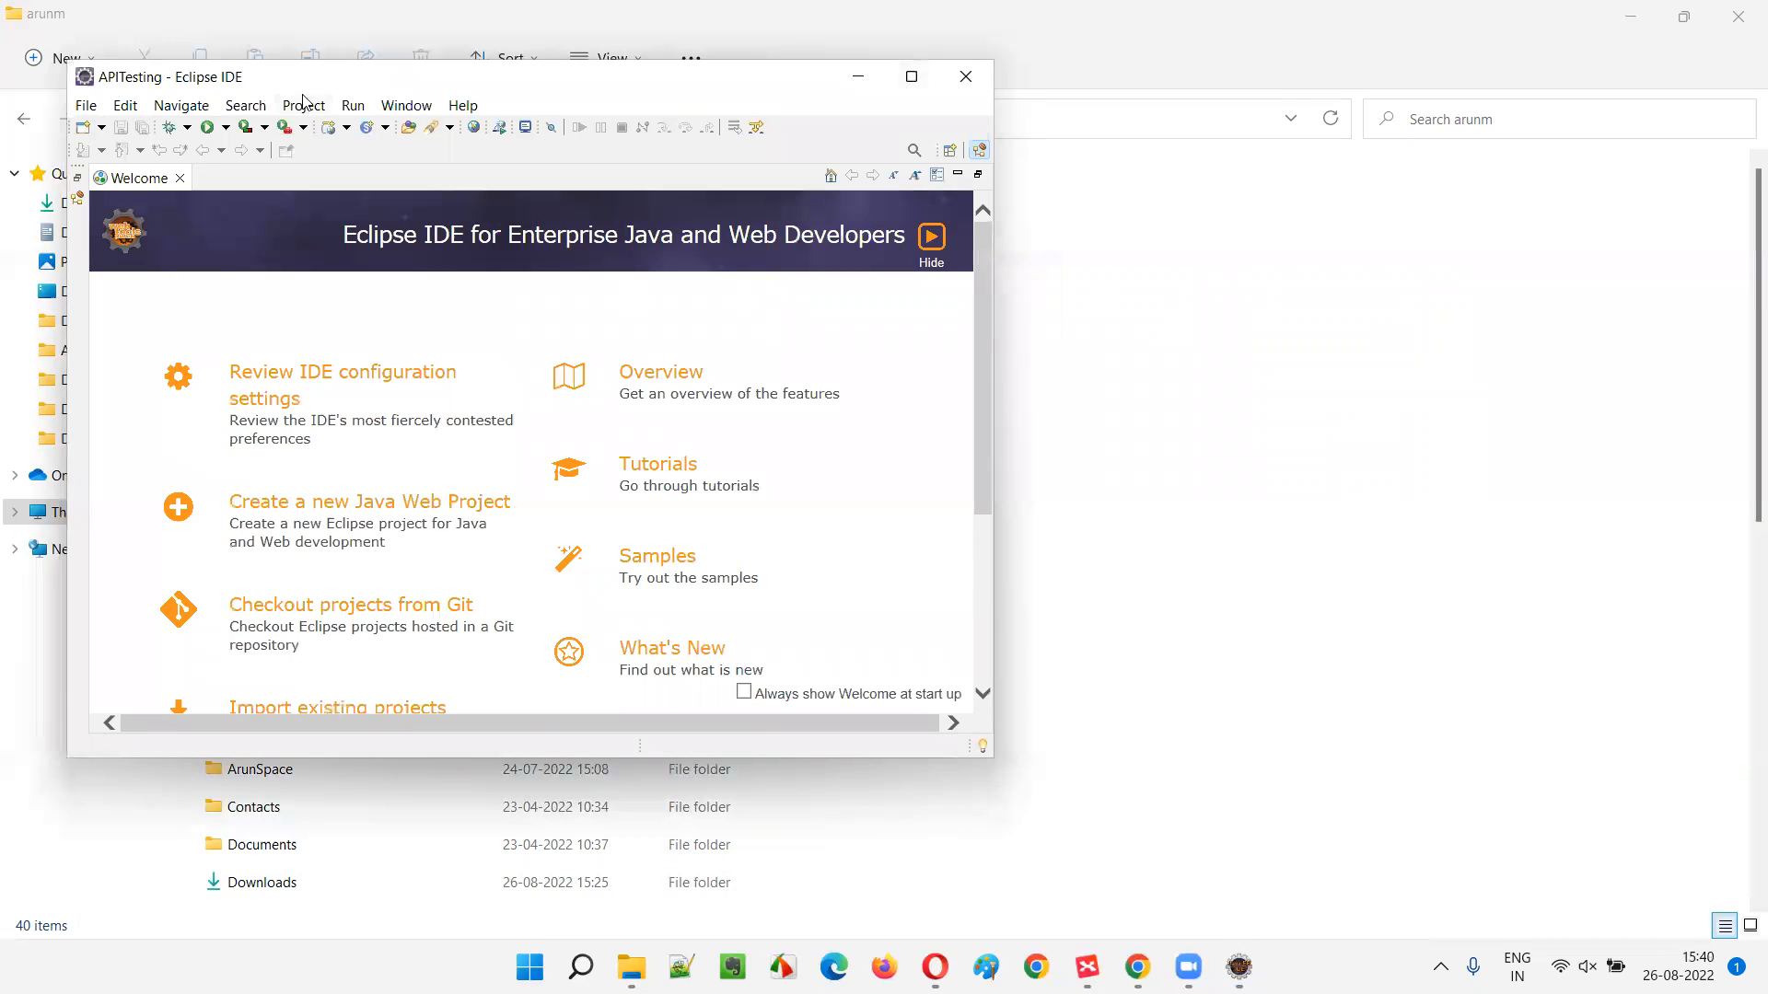
- Maximise the Eclipse window and close its Welcome page
drag(334, 88, 711, 158)
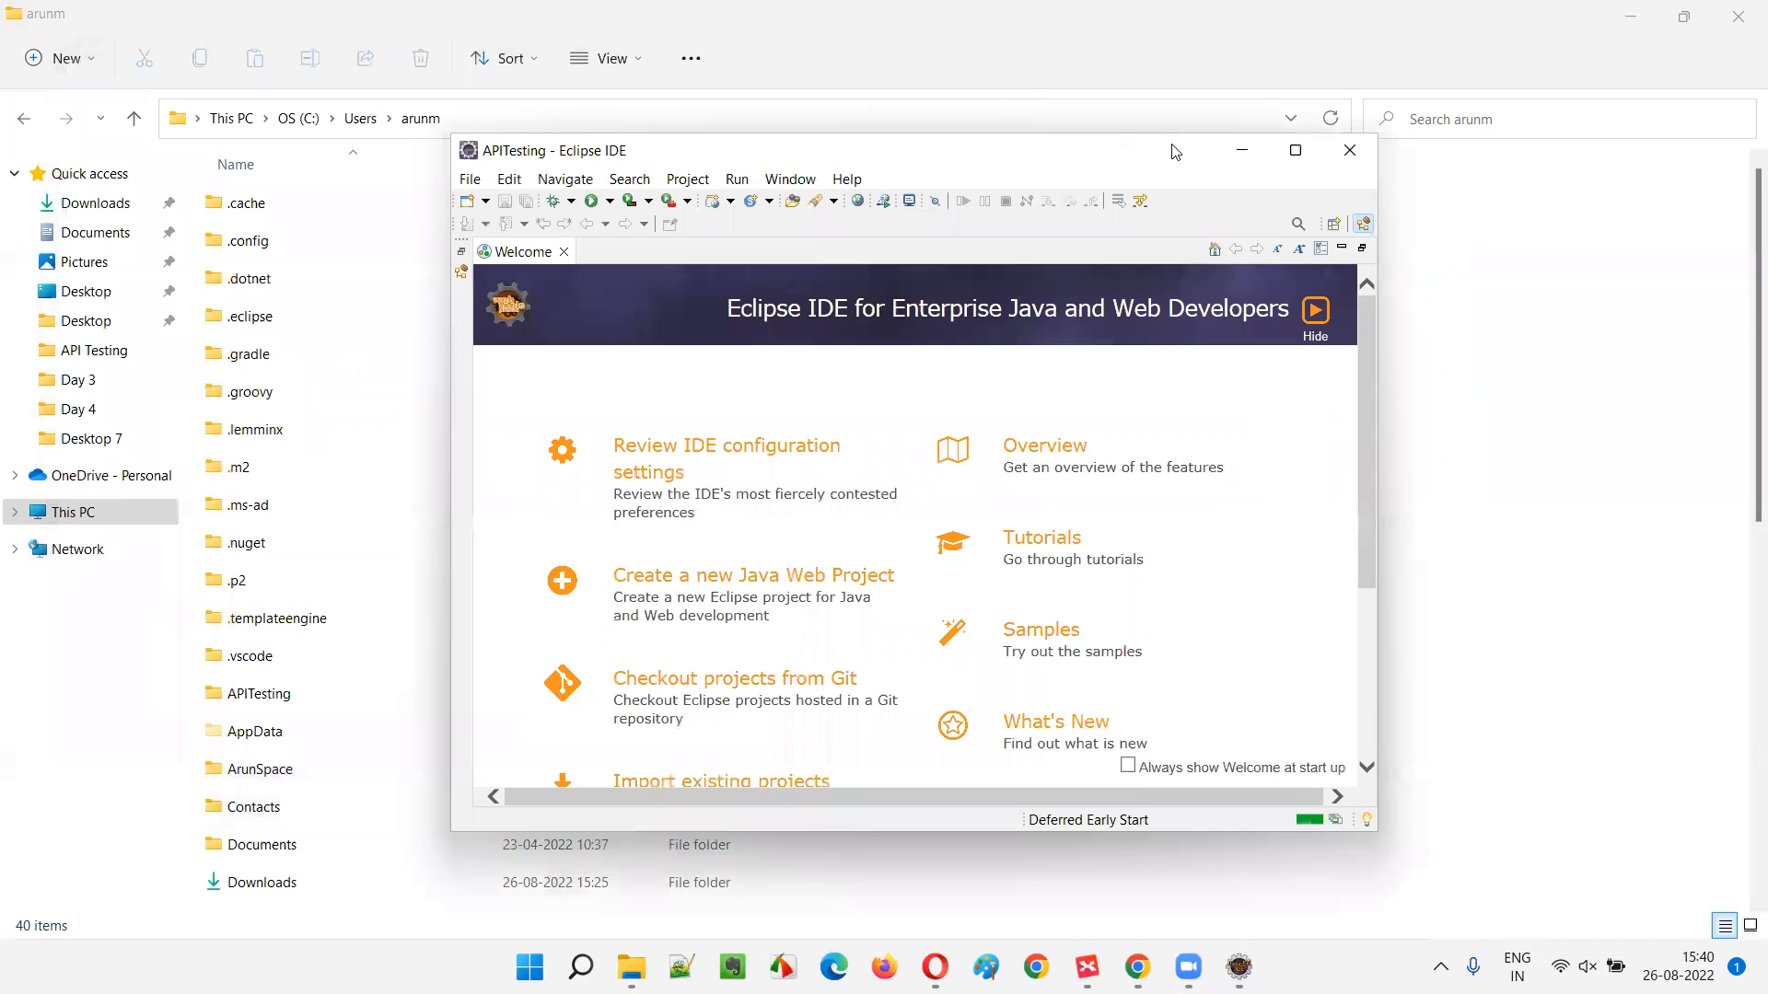
click(1298, 152)
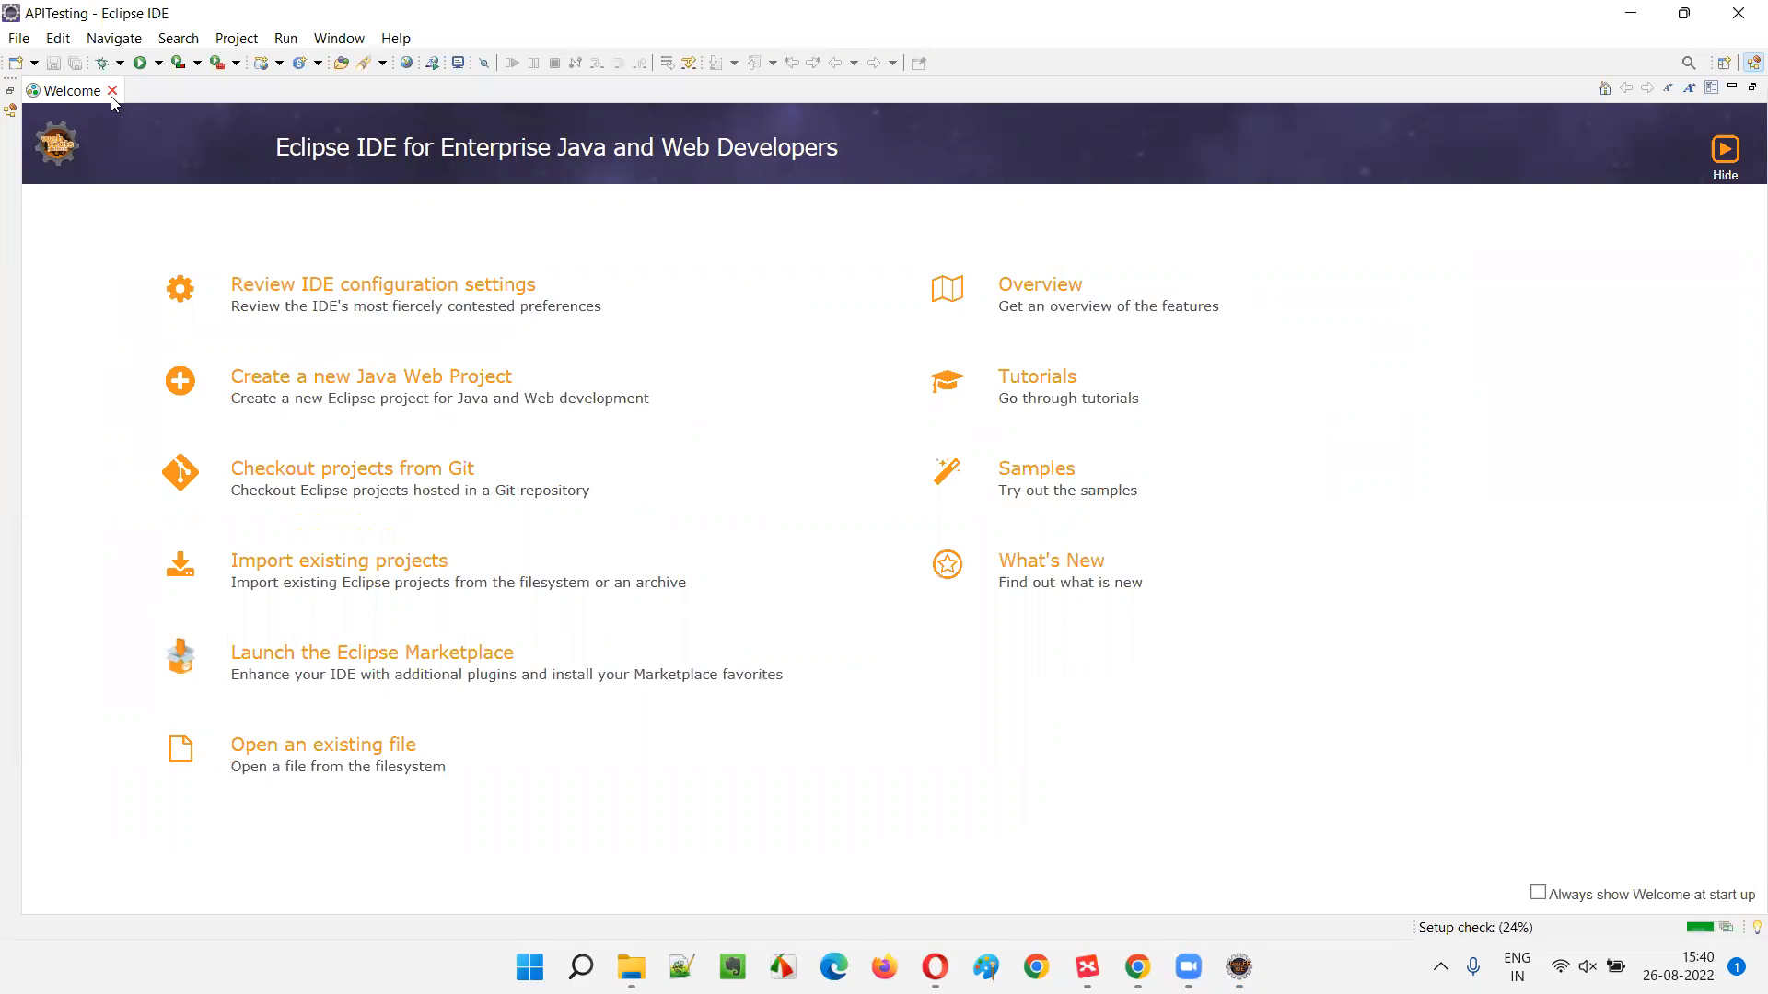
click(113, 90)
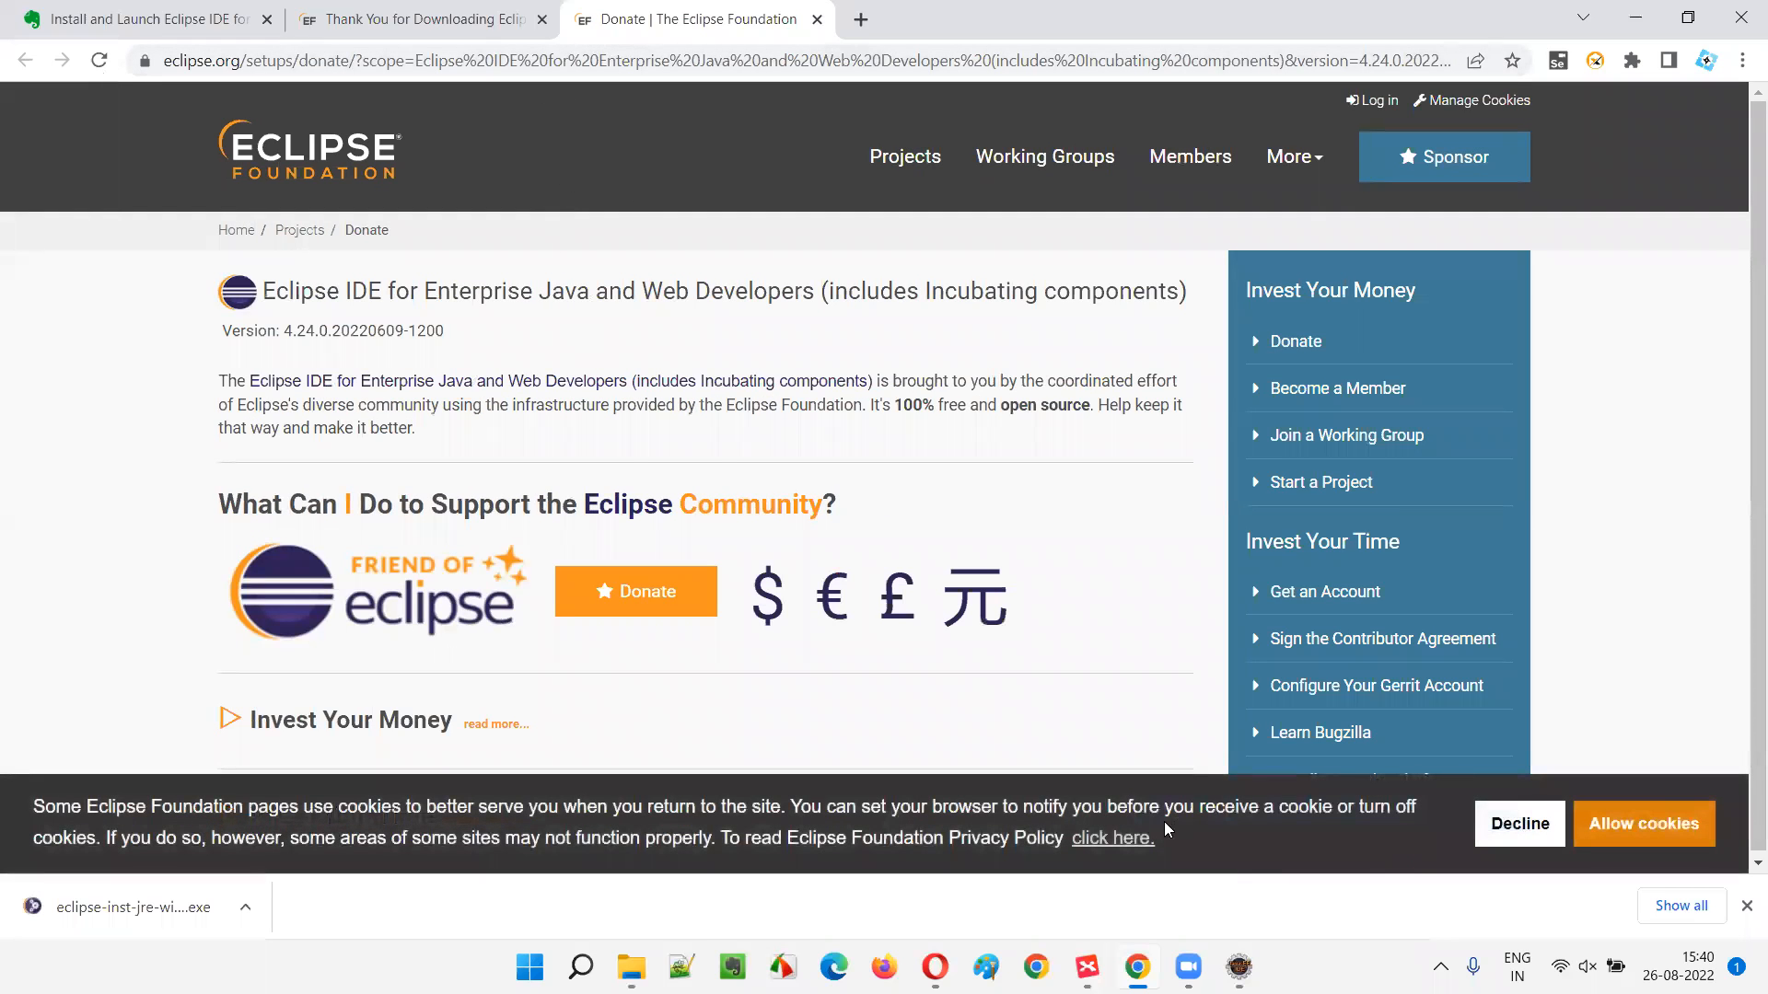
- Switch back to Eclipse, close it, and show the Windows desktop with Win+D
click(1239, 967)
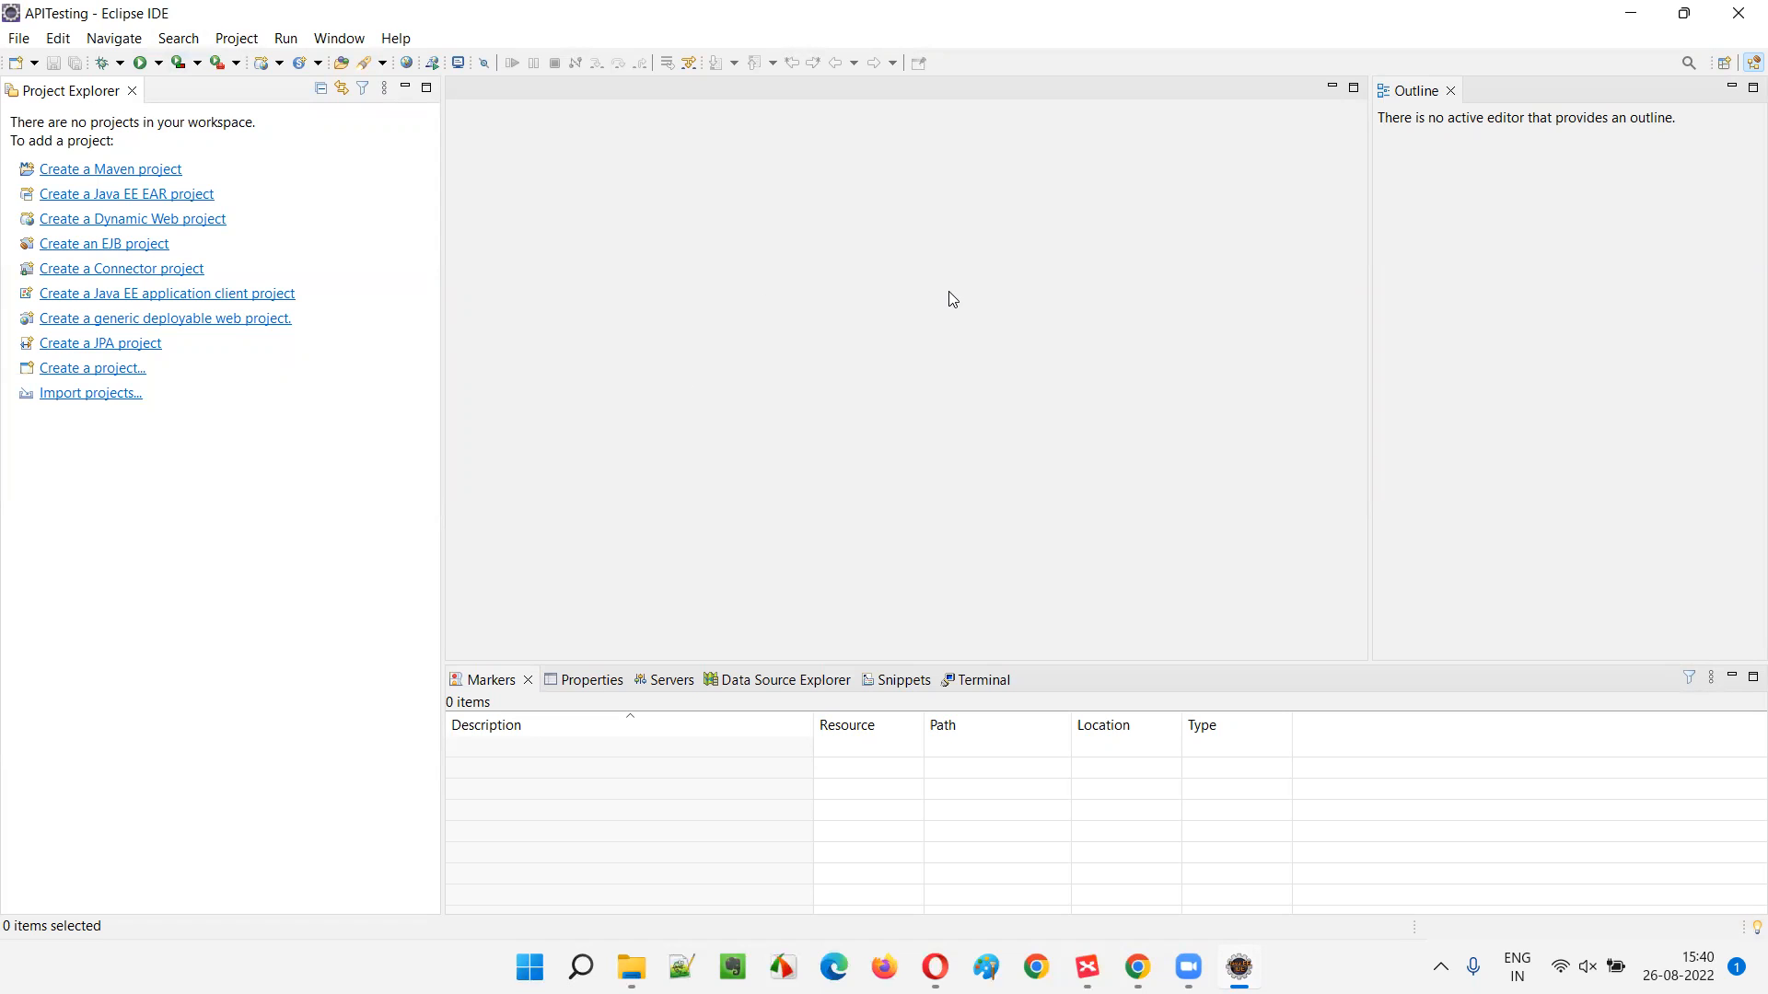
click(1747, 11)
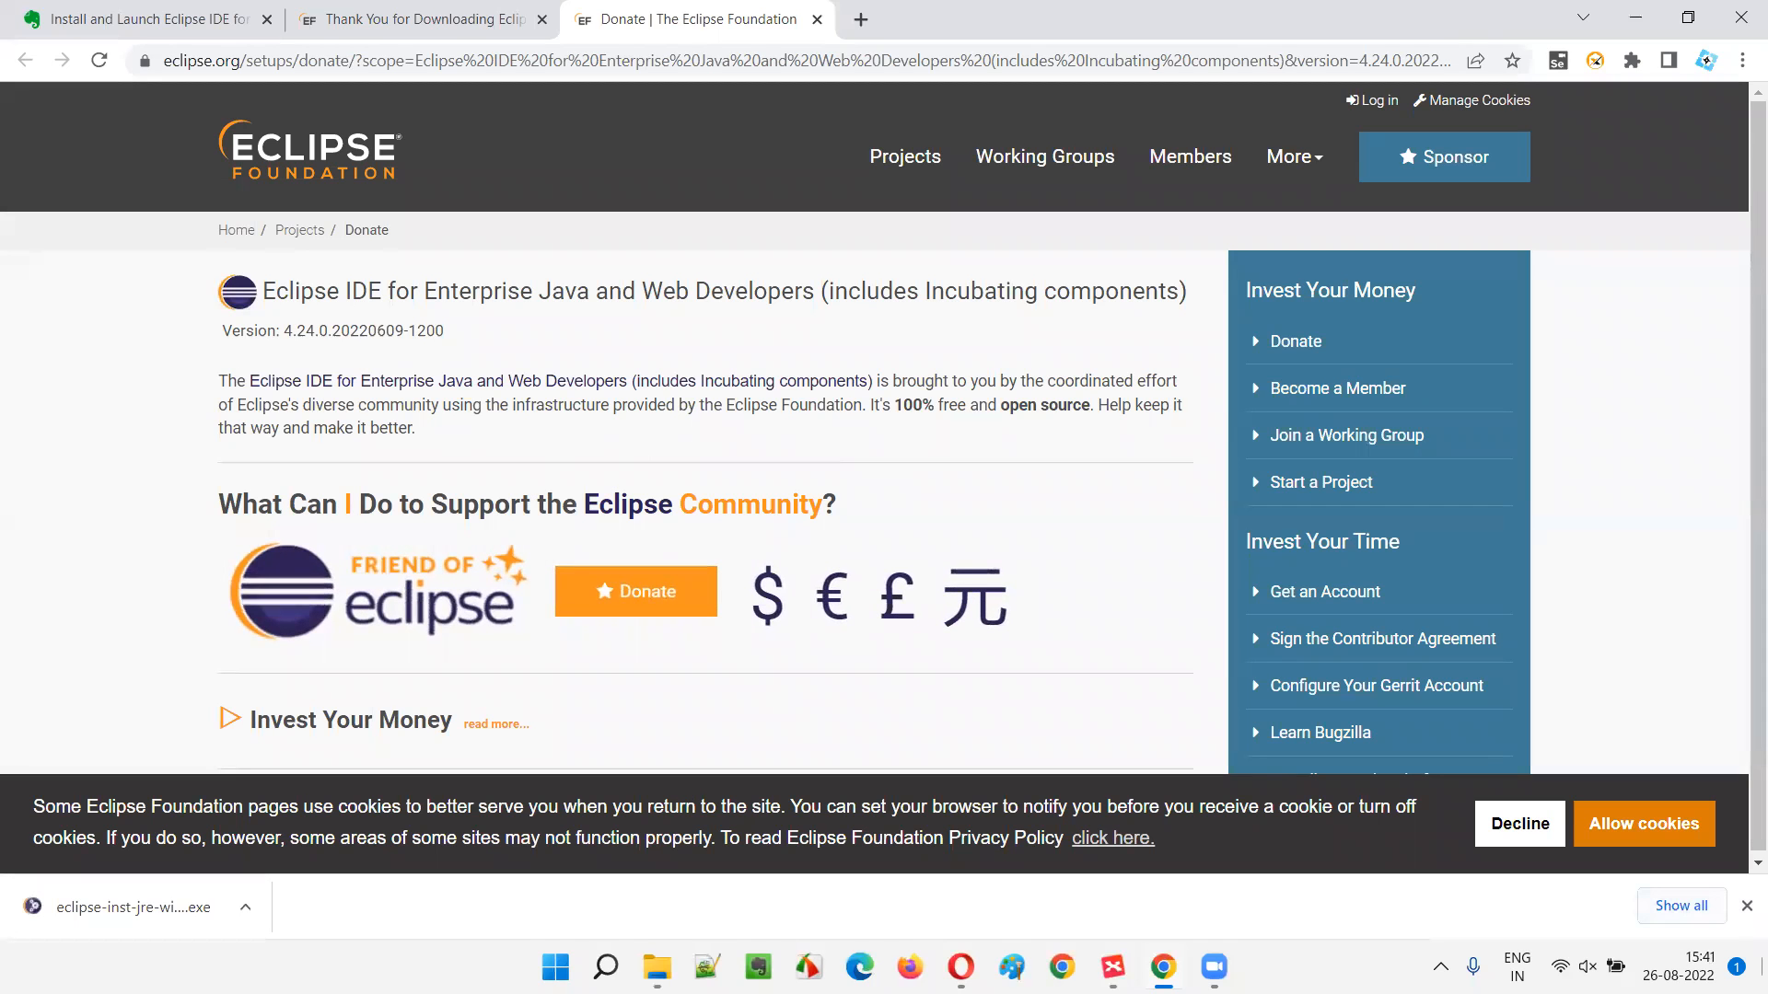
key(super+d)
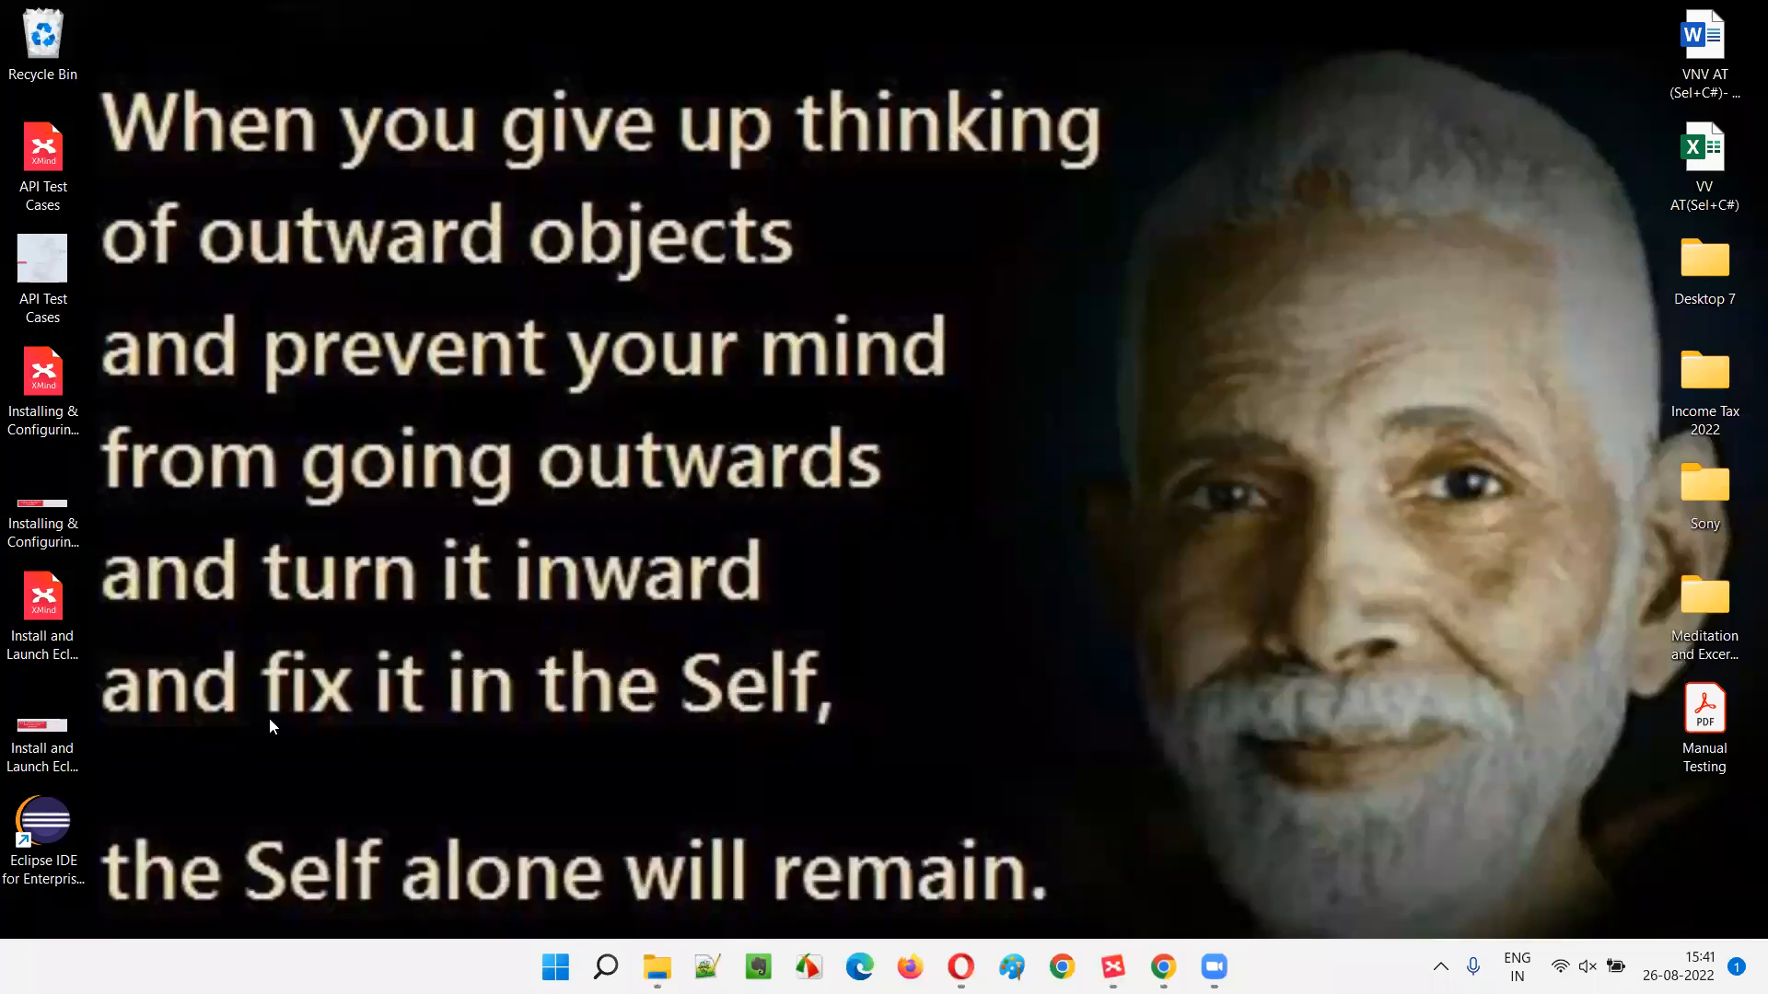
- Move the Eclipse shortcut to the upper right, relaunch APITesting from it, then close Eclipse
drag(51, 847, 1291, 168)
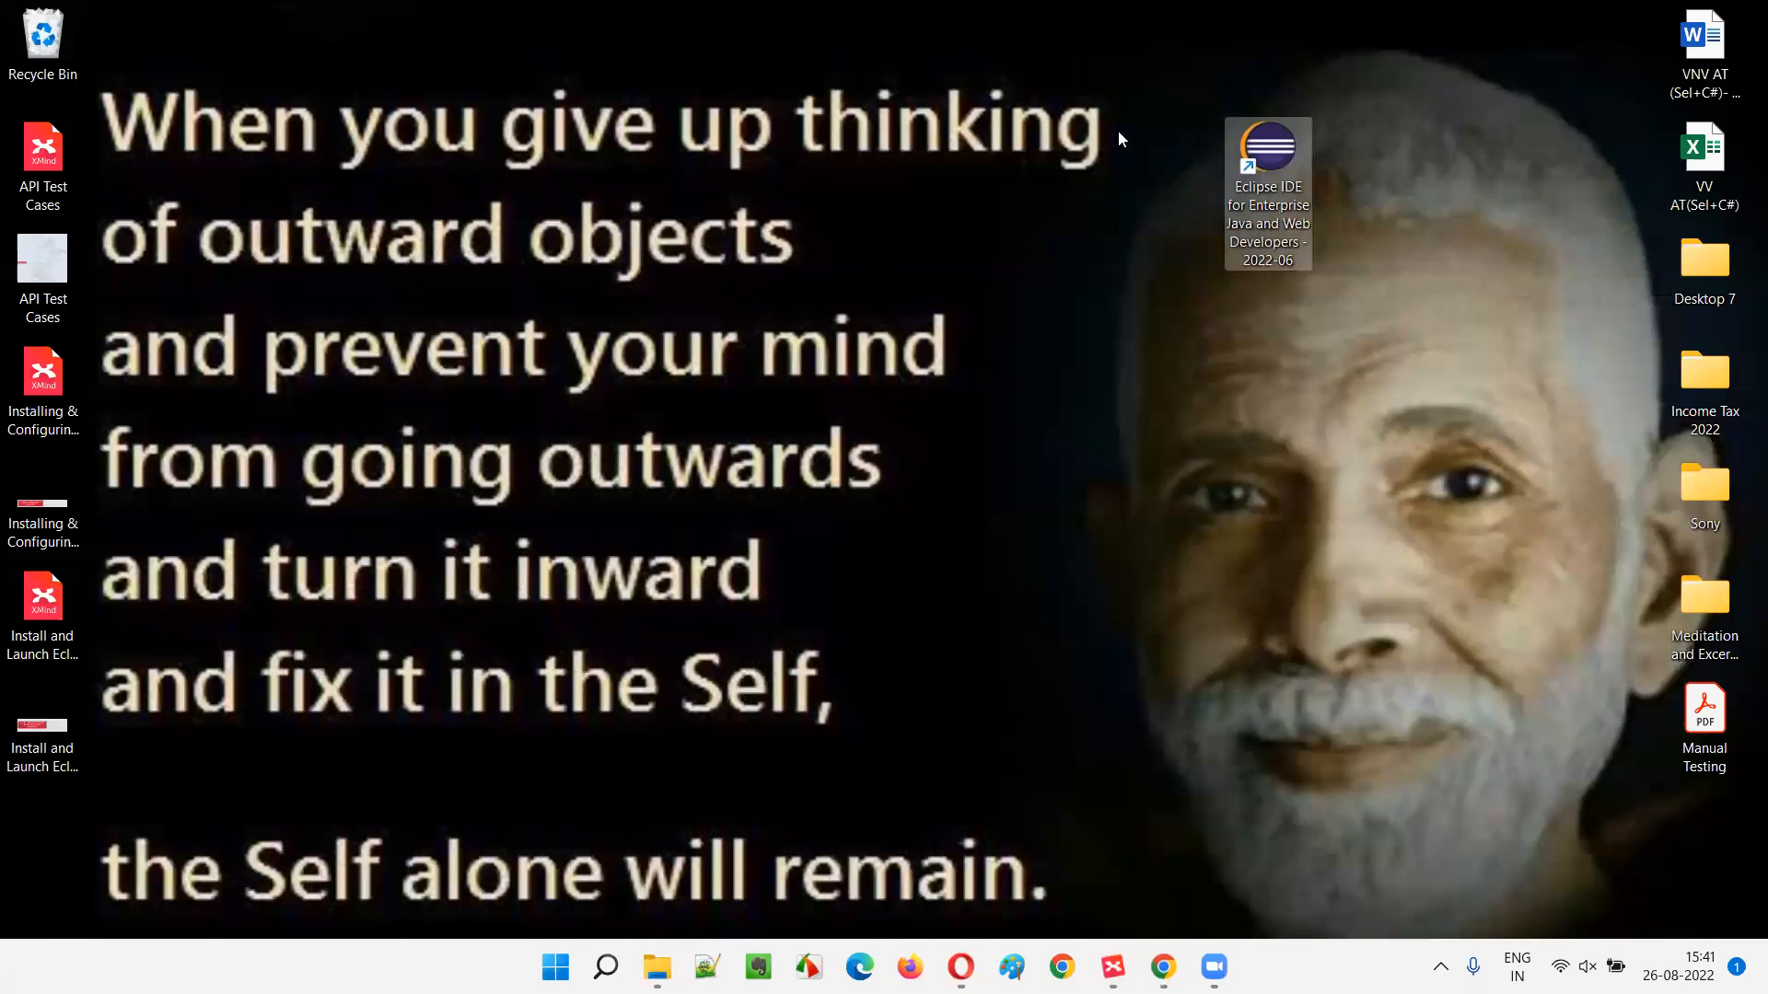
double_click(1275, 171)
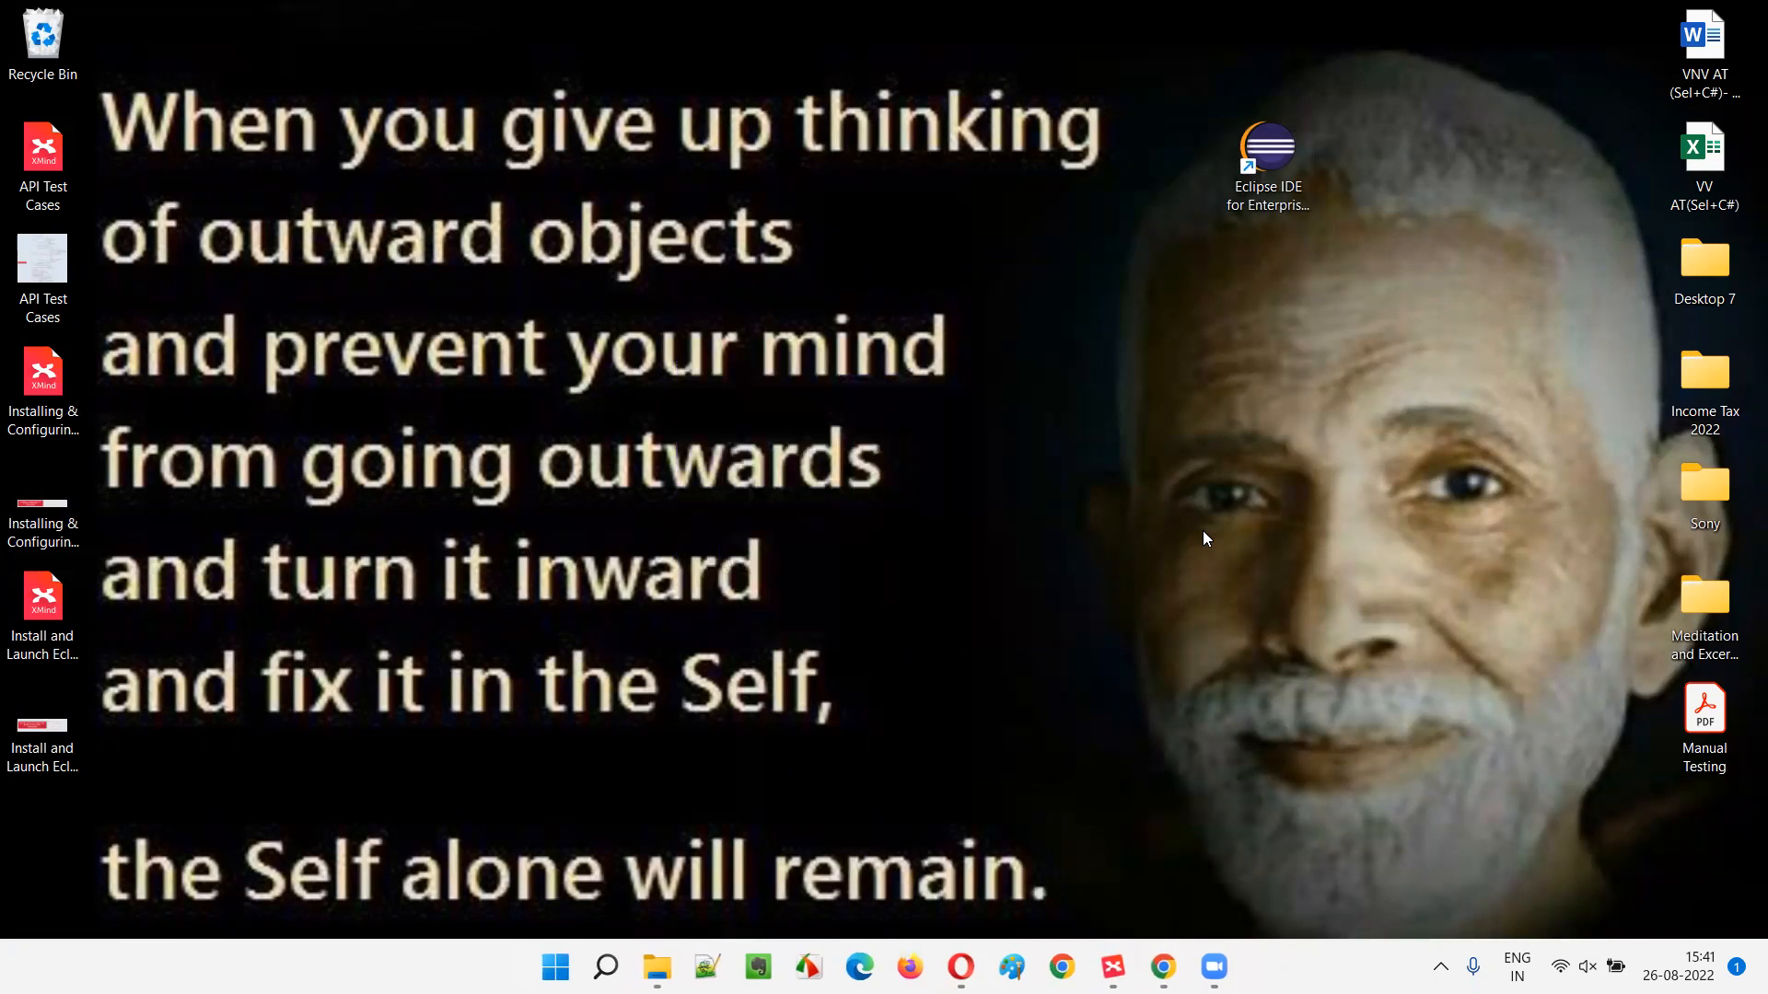
click(986, 547)
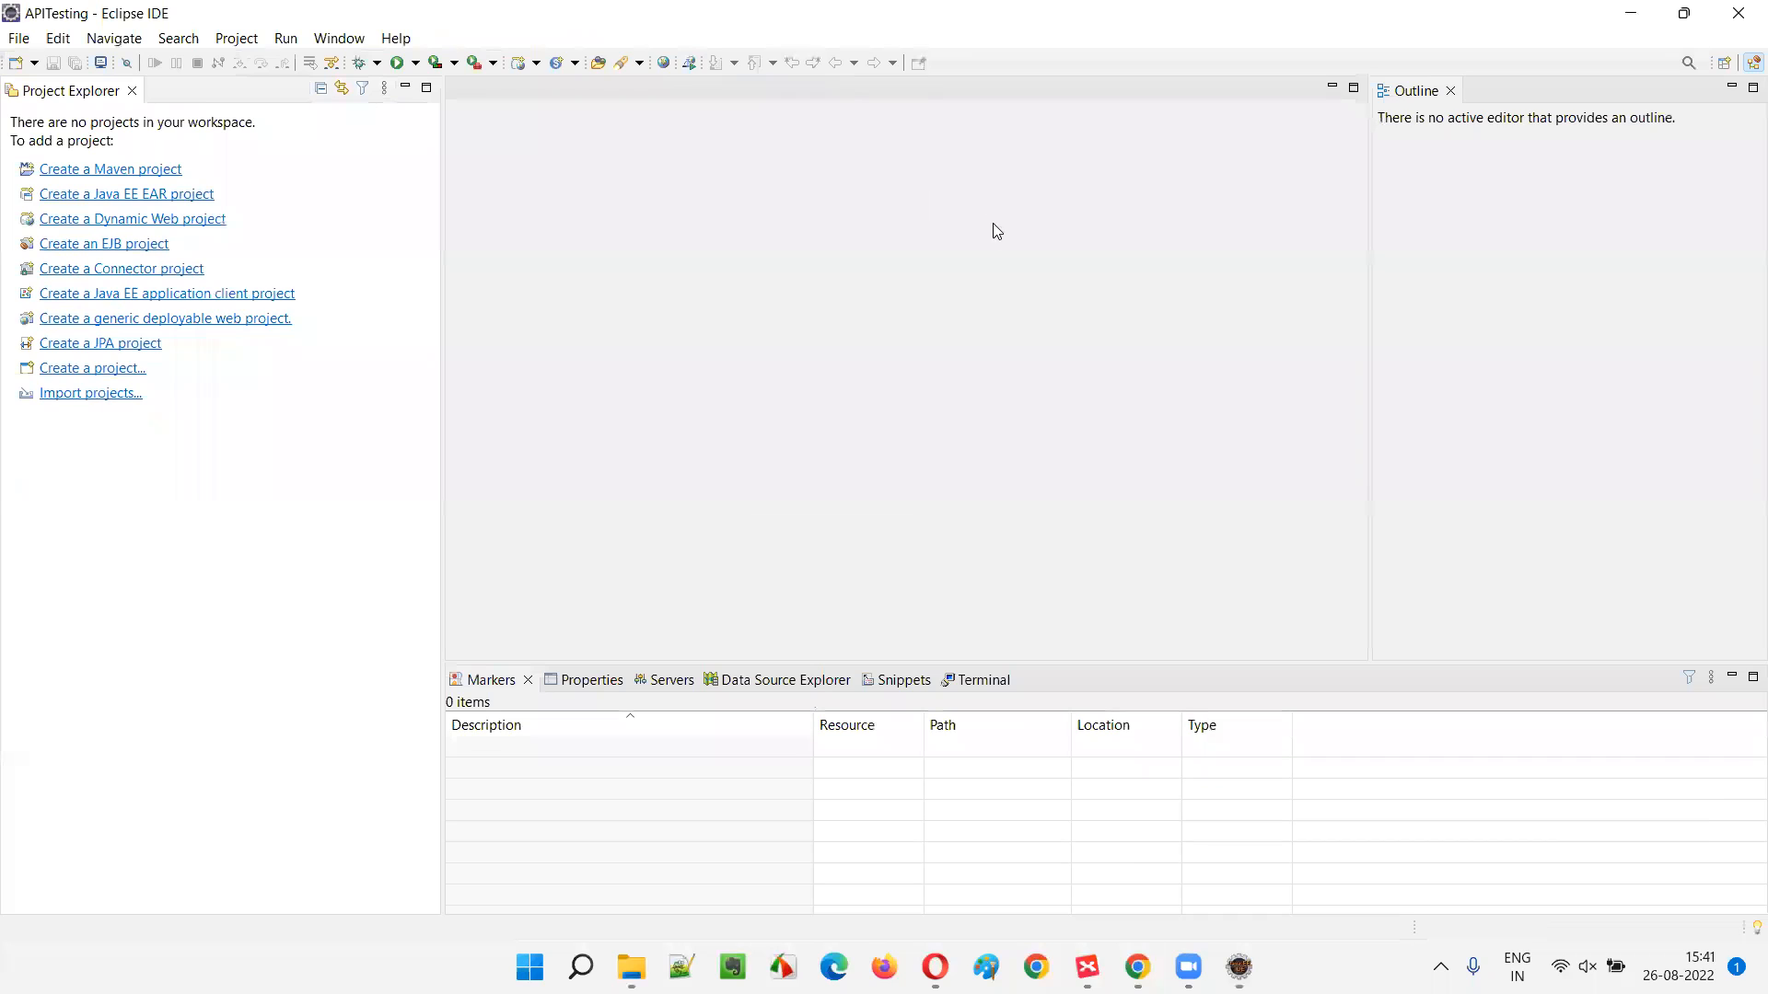
click(1741, 14)
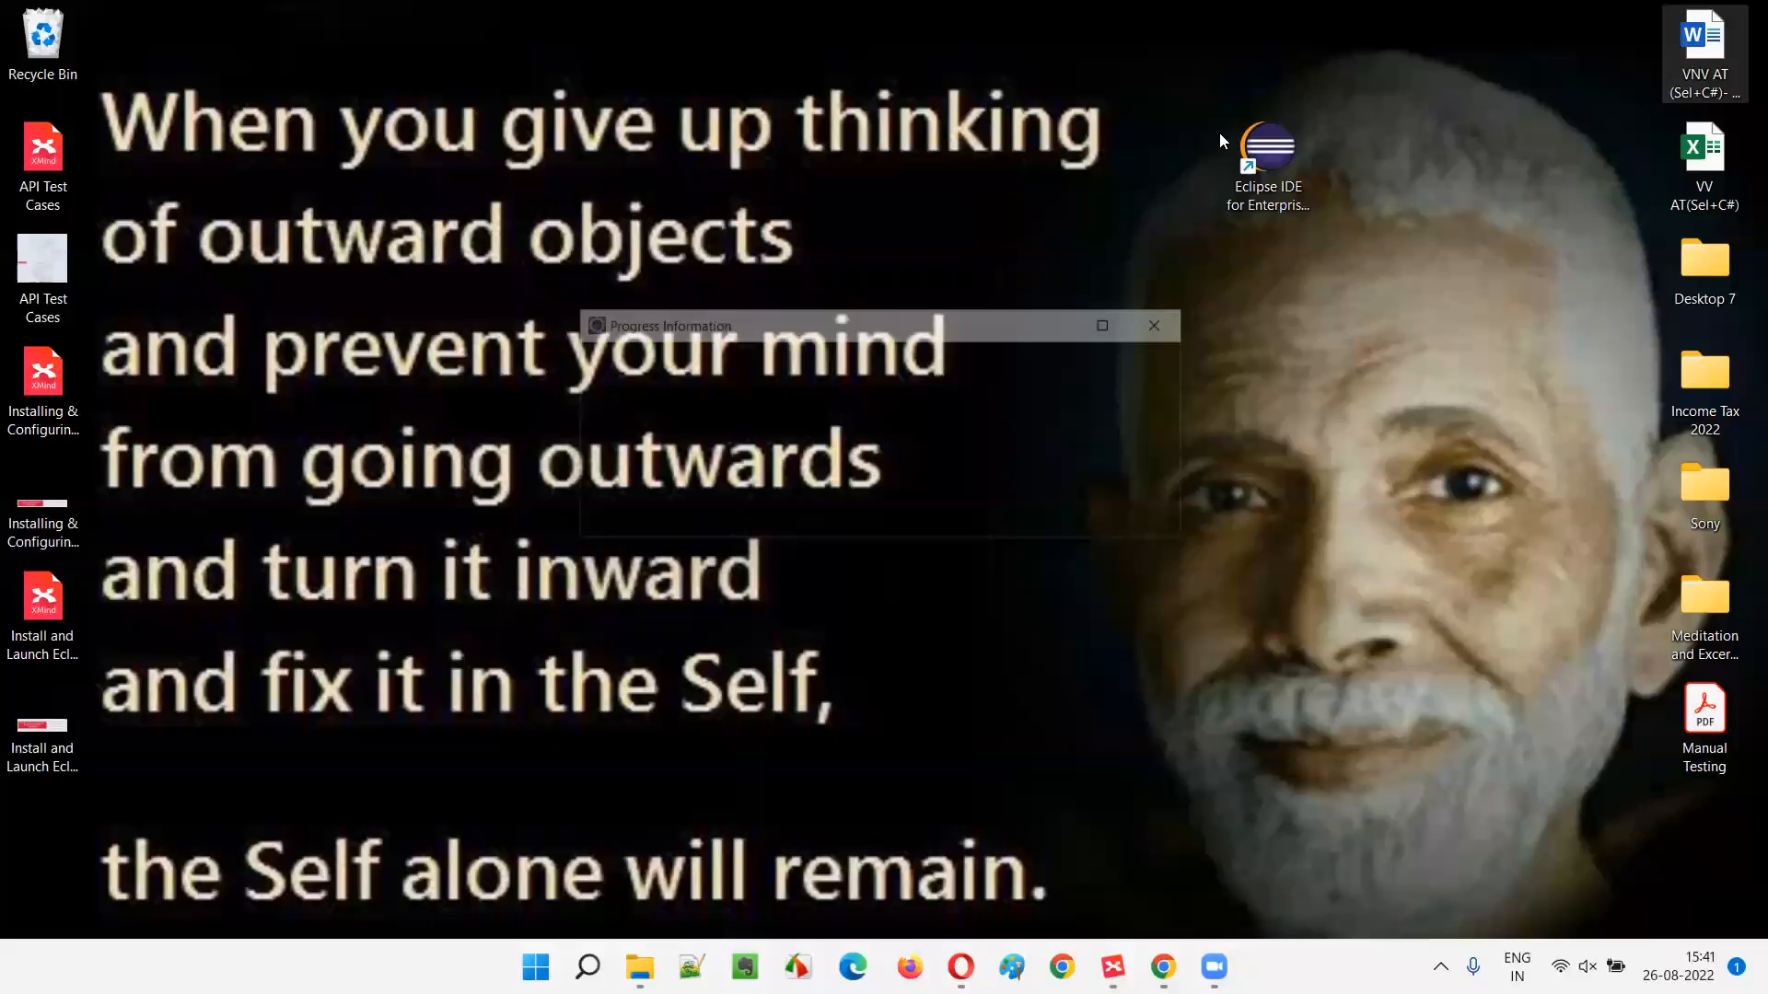
drag(1219, 140, 1339, 315)
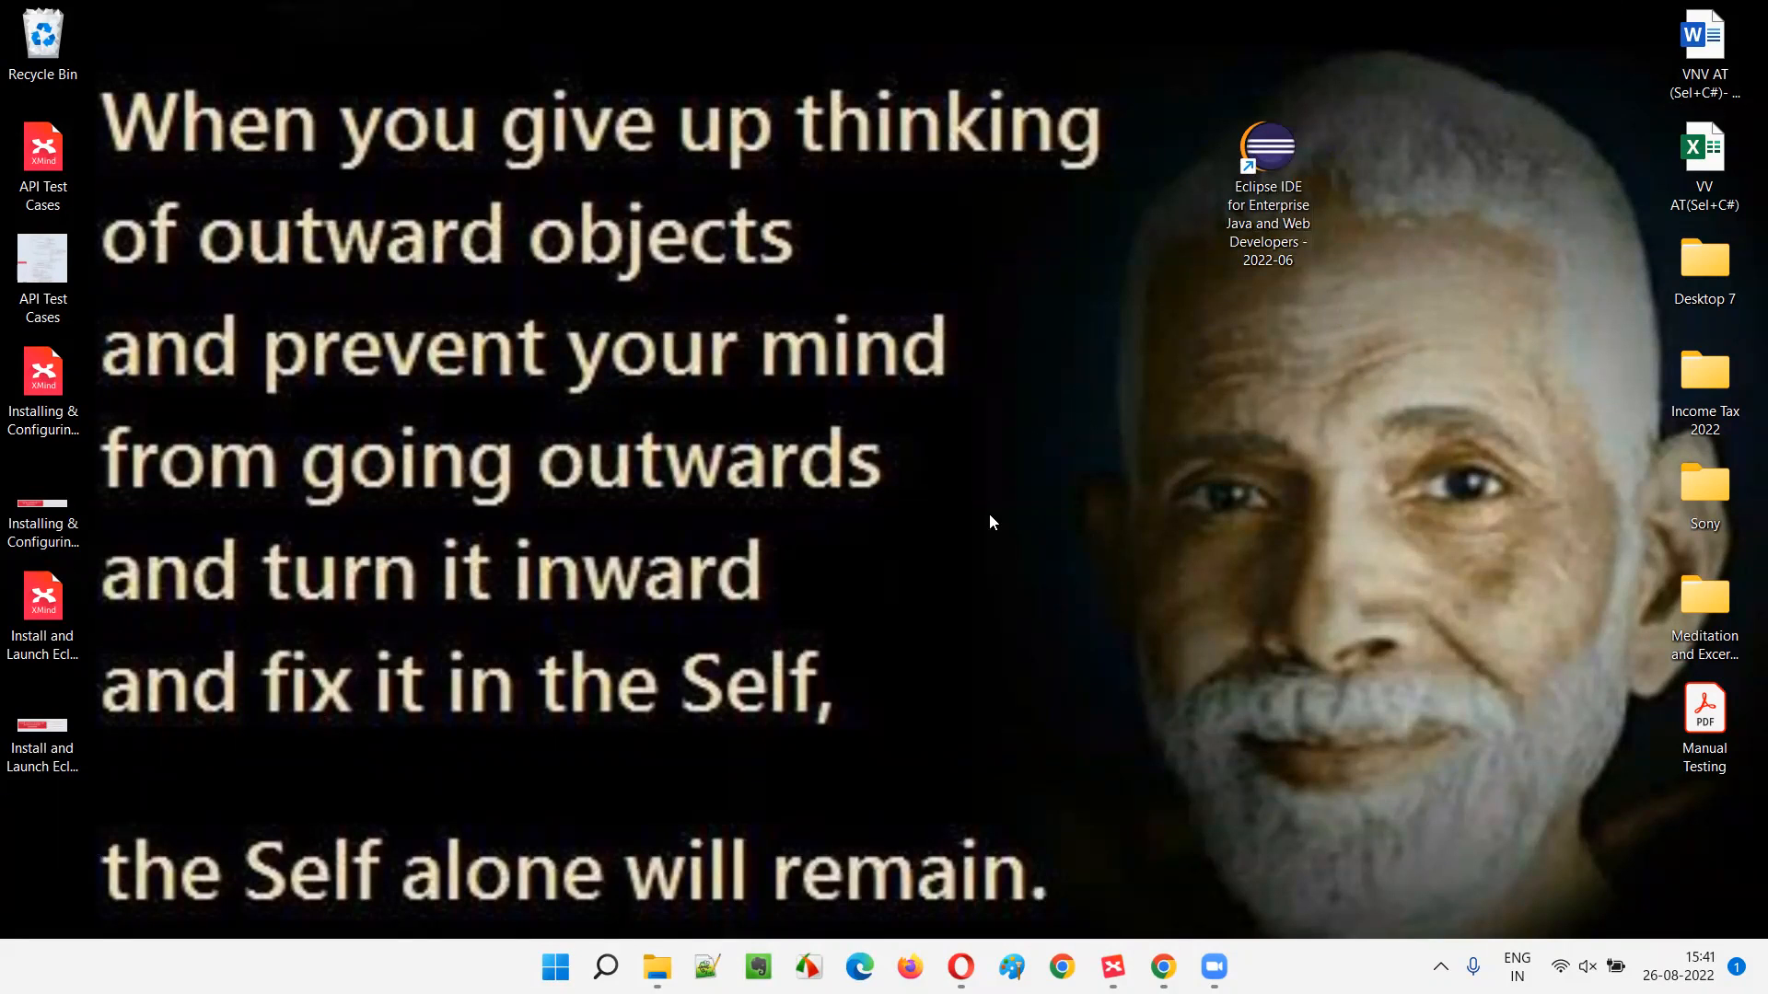
right_click(1278, 184)
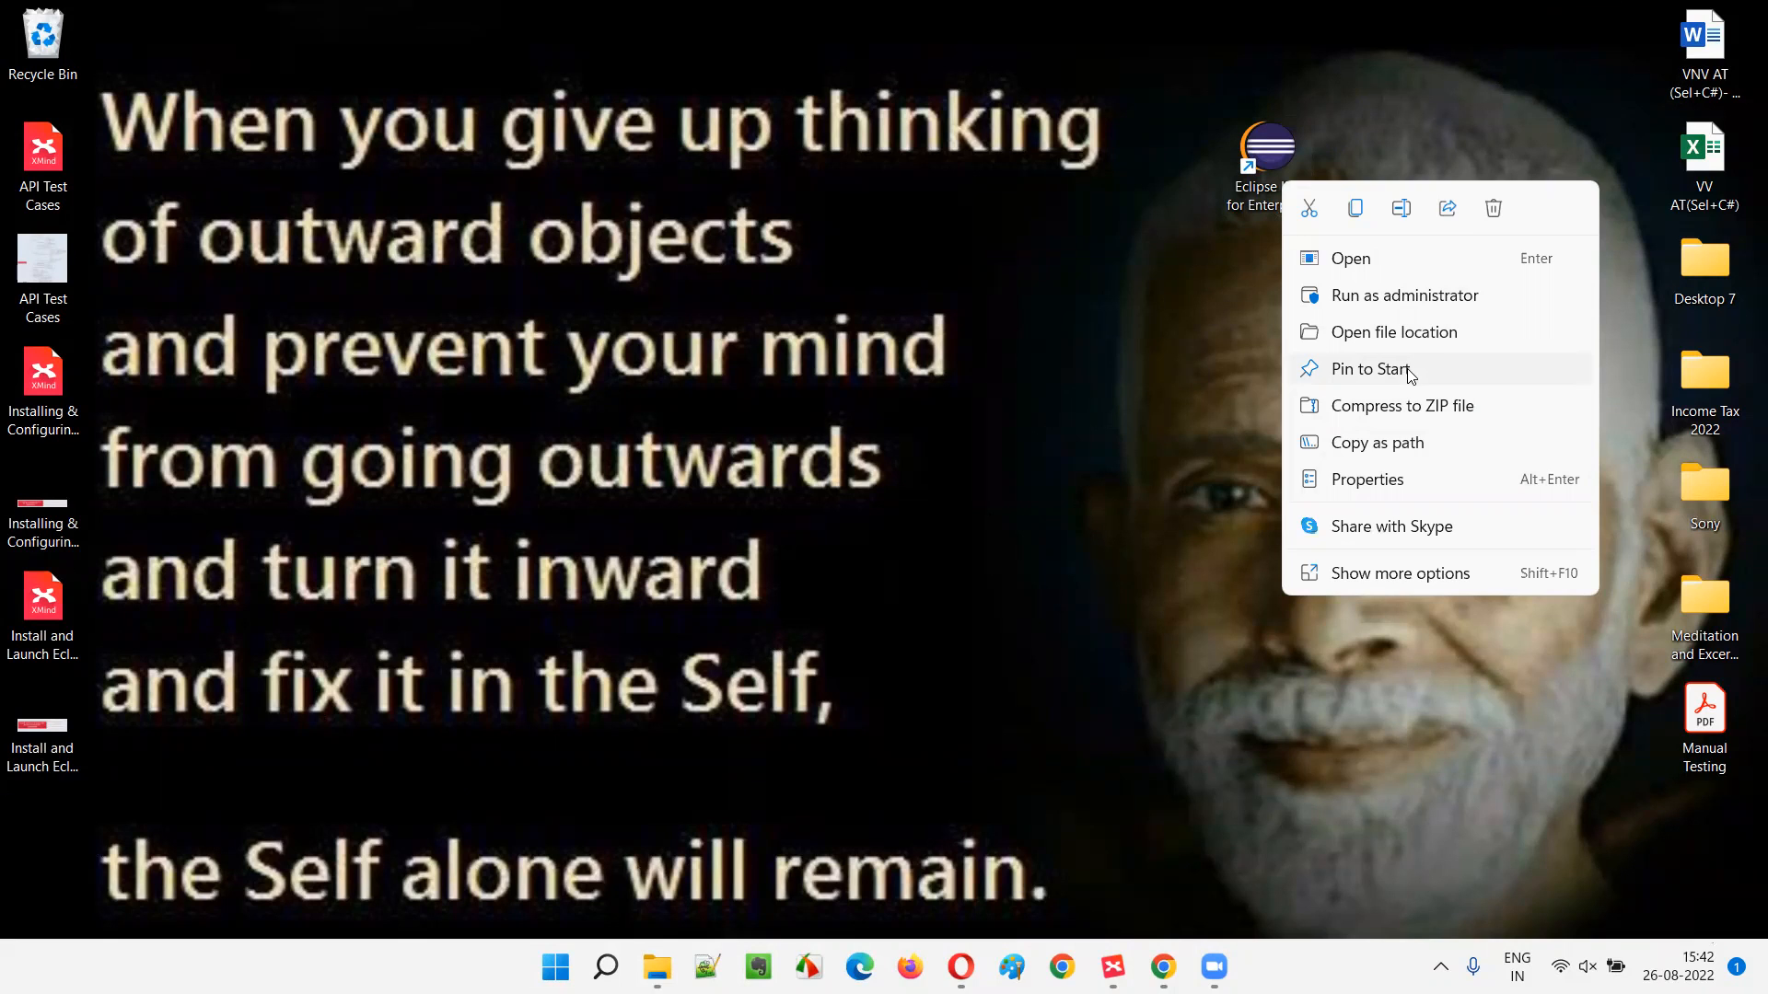
click(1109, 571)
click(605, 966)
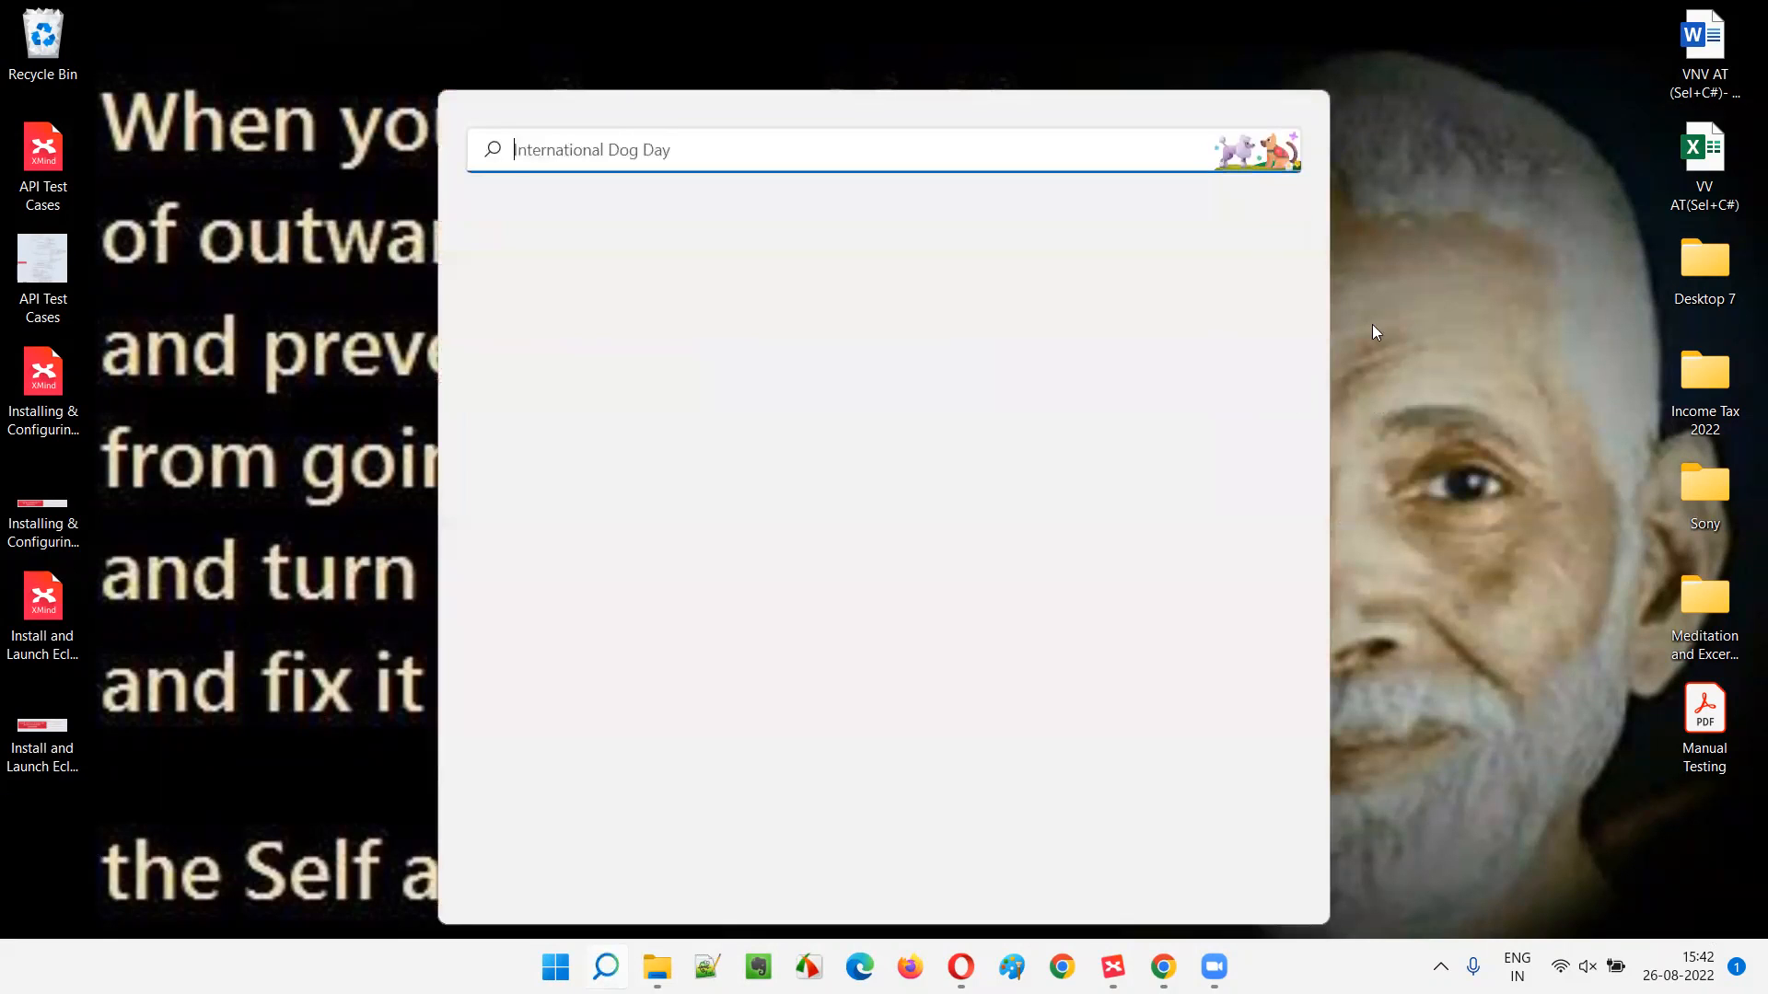
click(1332, 202)
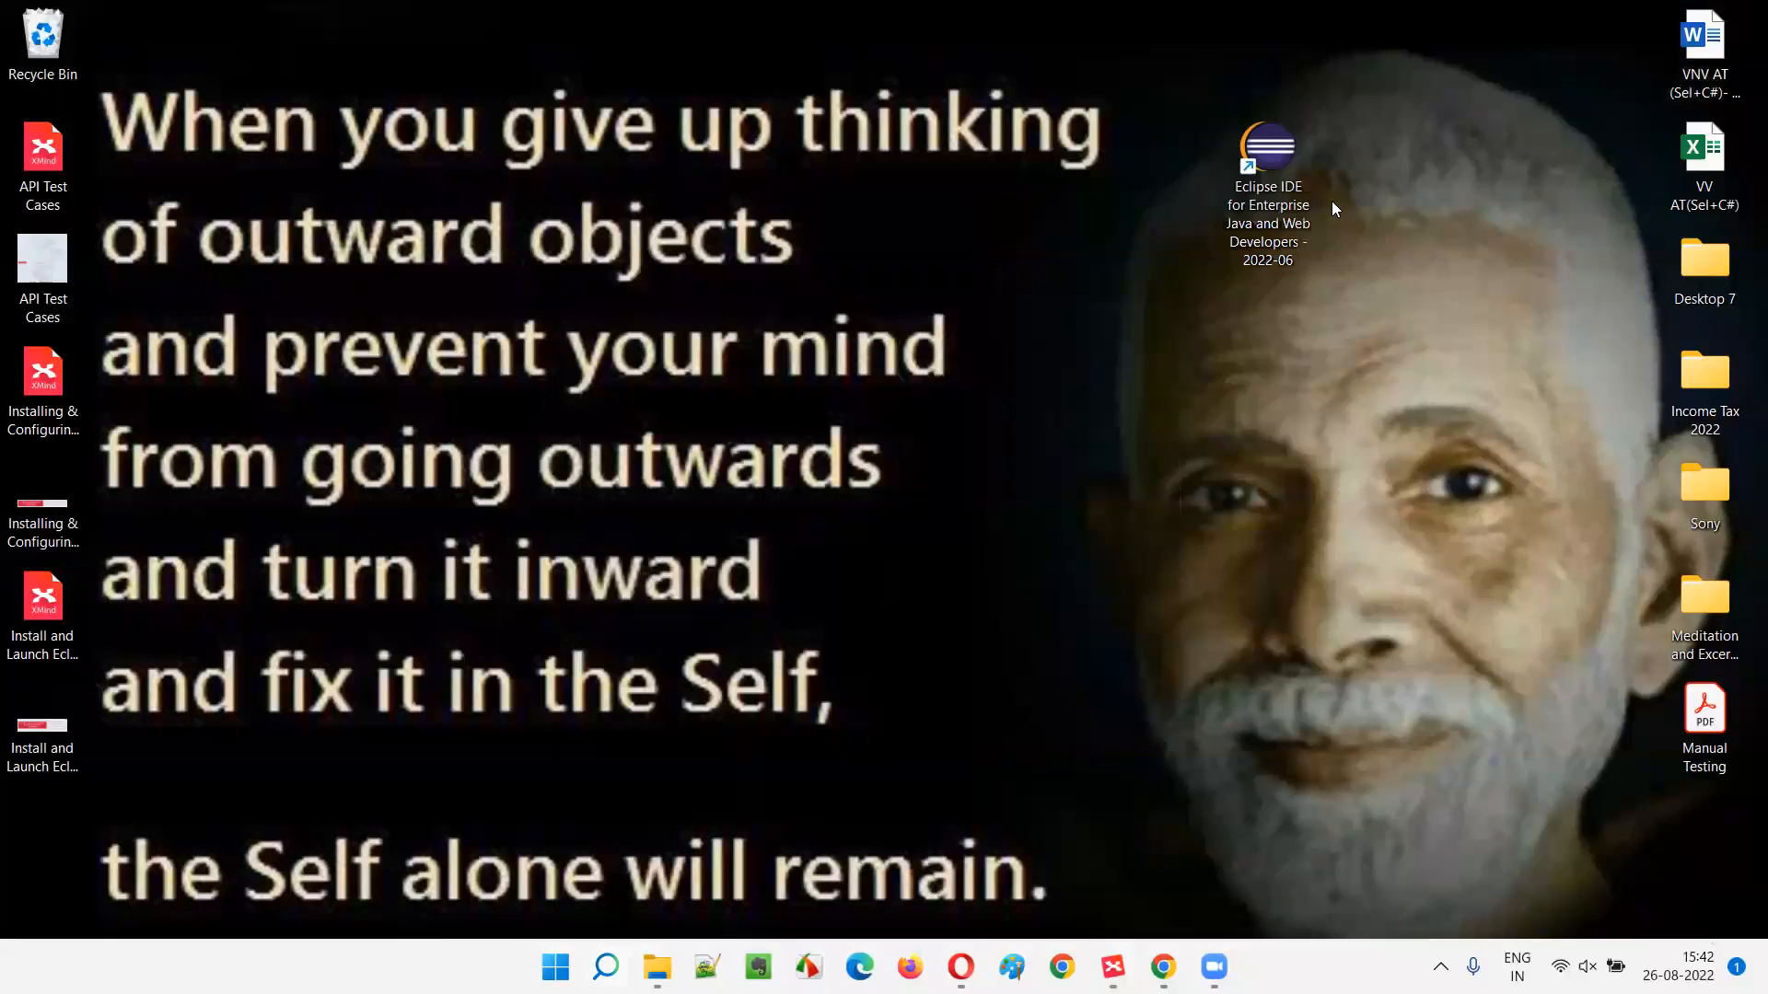
right_click(1263, 190)
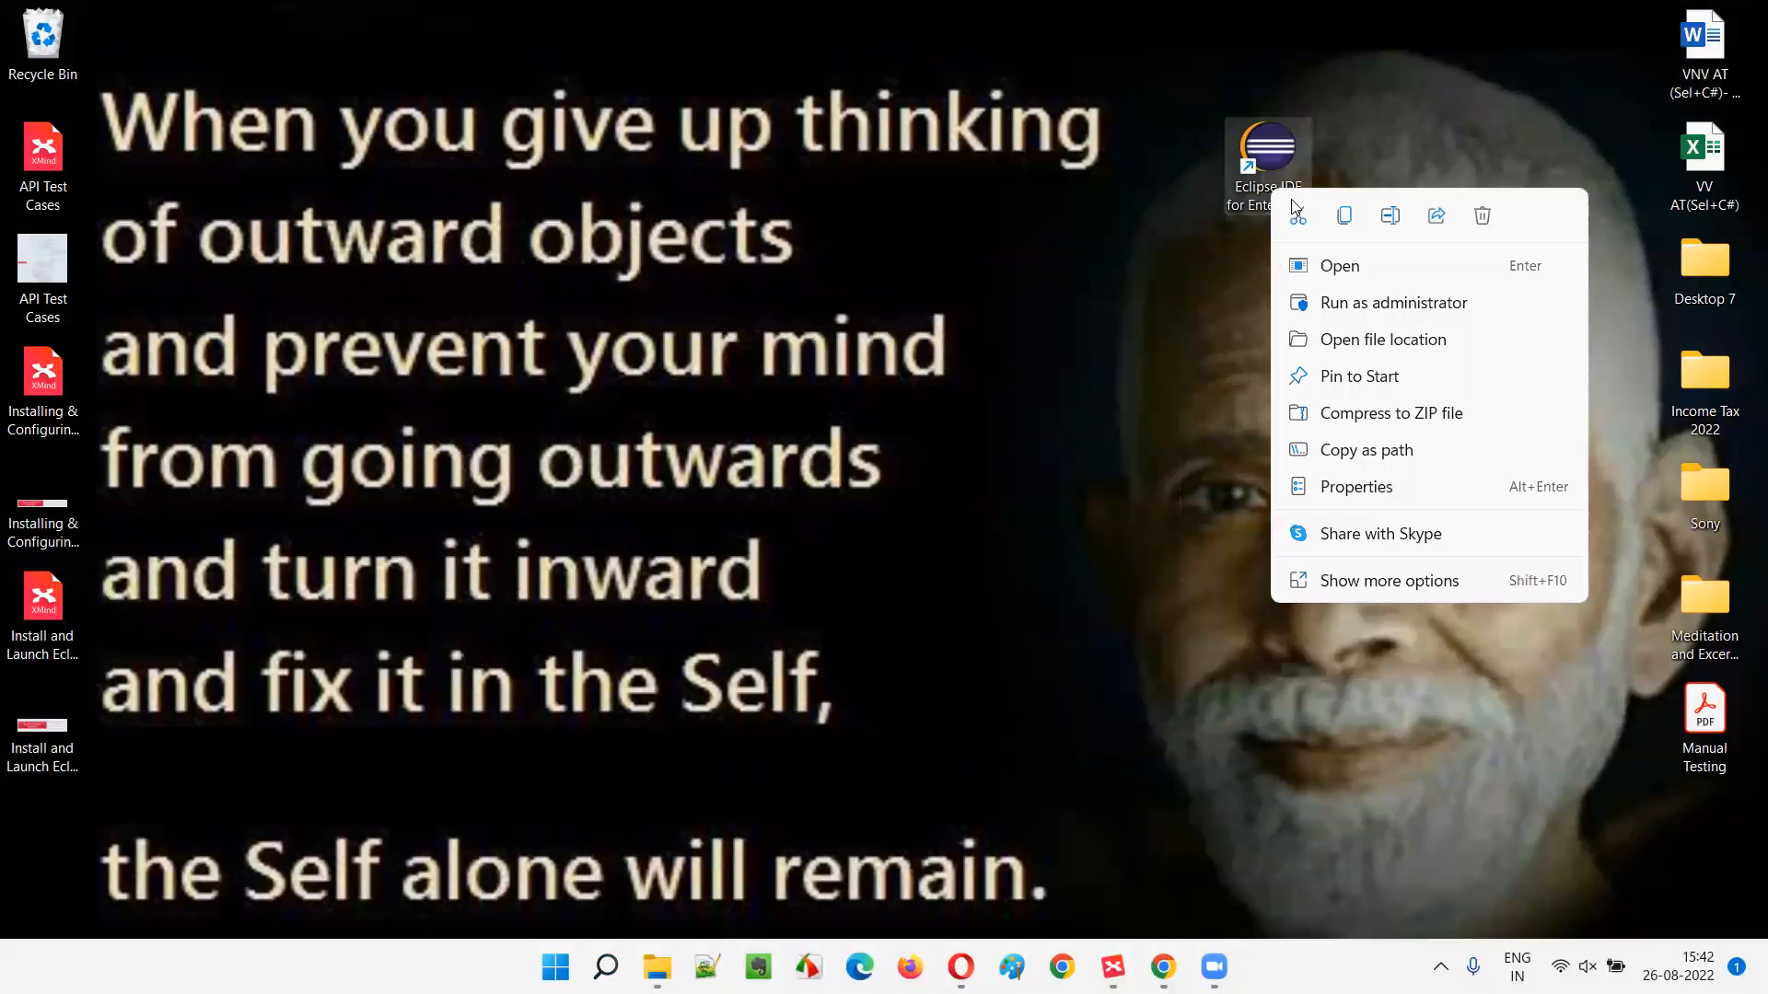
click(1405, 581)
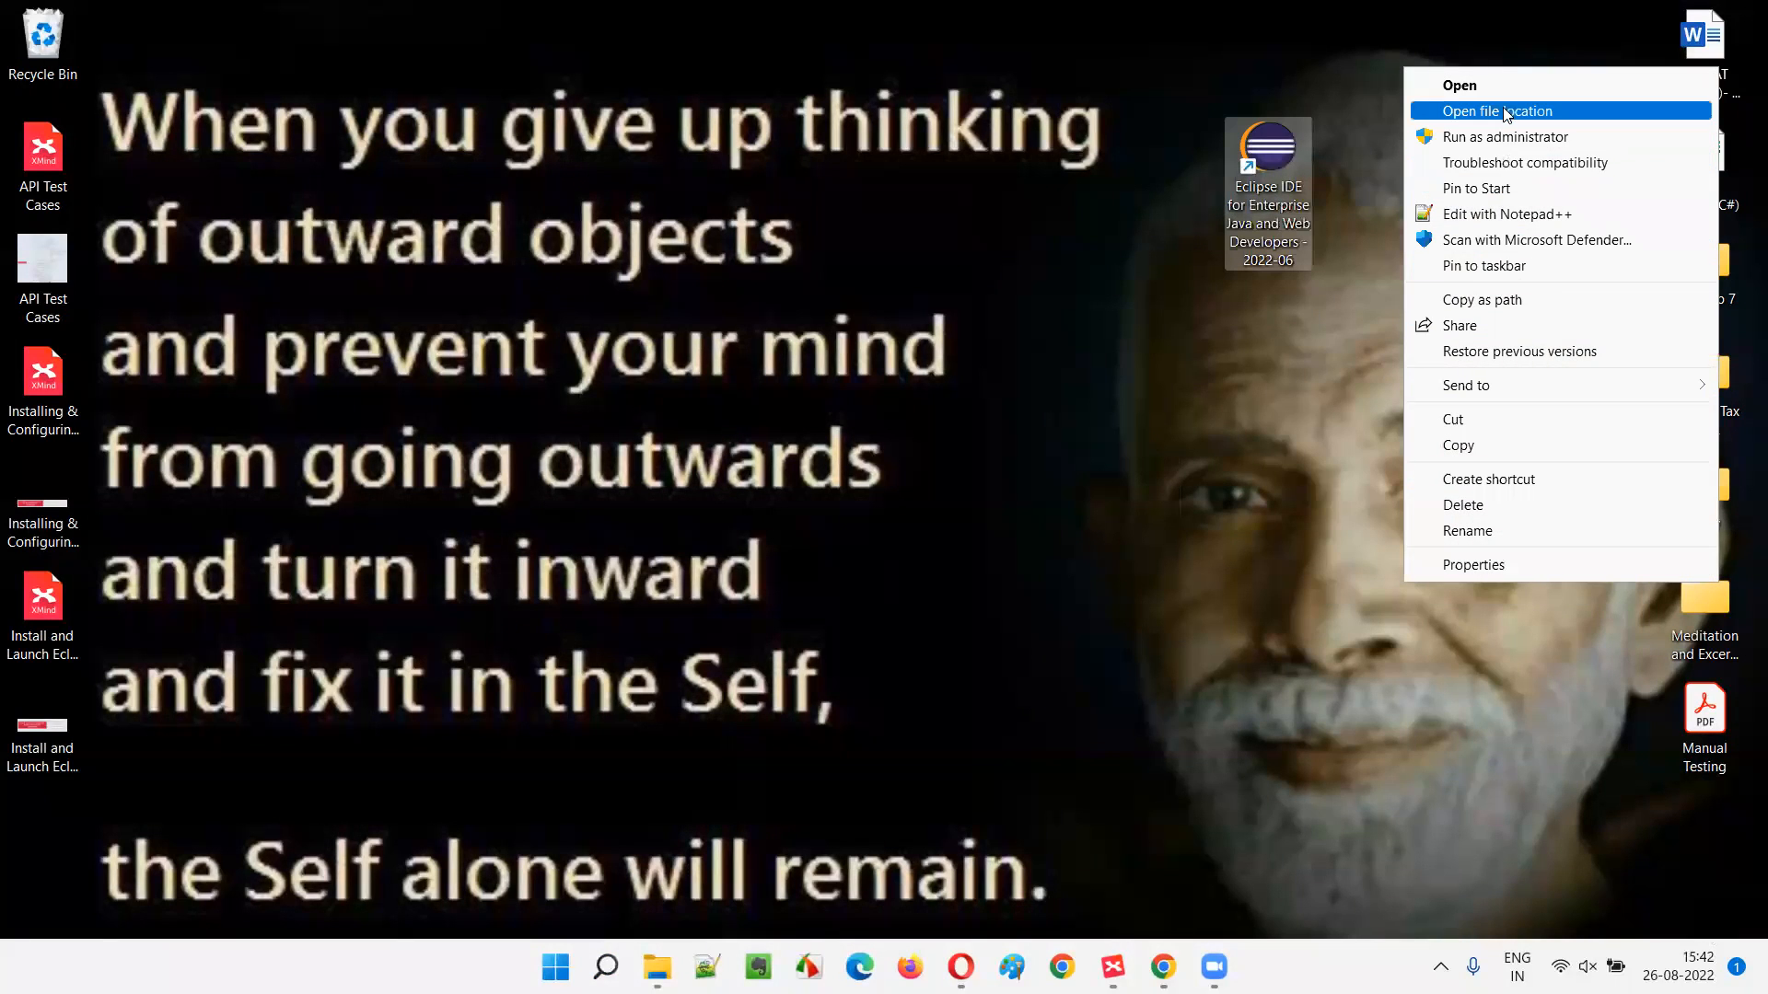
click(1511, 277)
click(1189, 565)
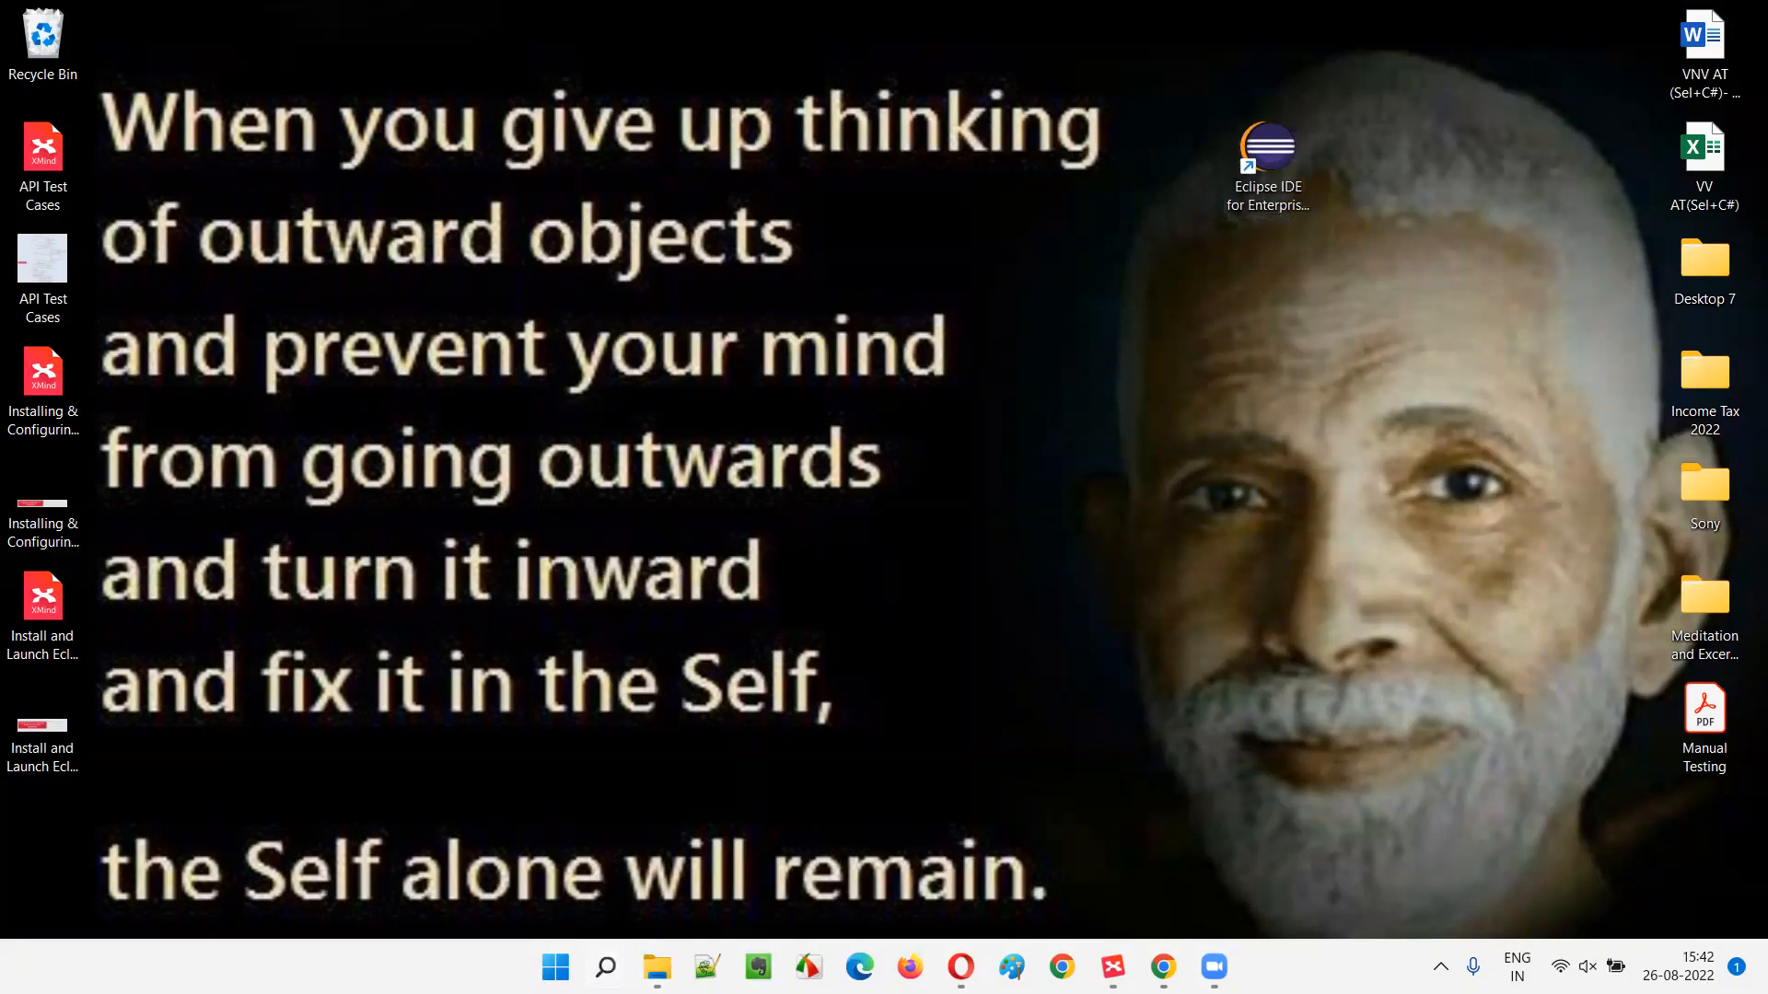
- Search 'eclipse ide', pin the result to the taskbar, and start Eclipse from the new taskbar icon
key(super+s)
text(ecli)
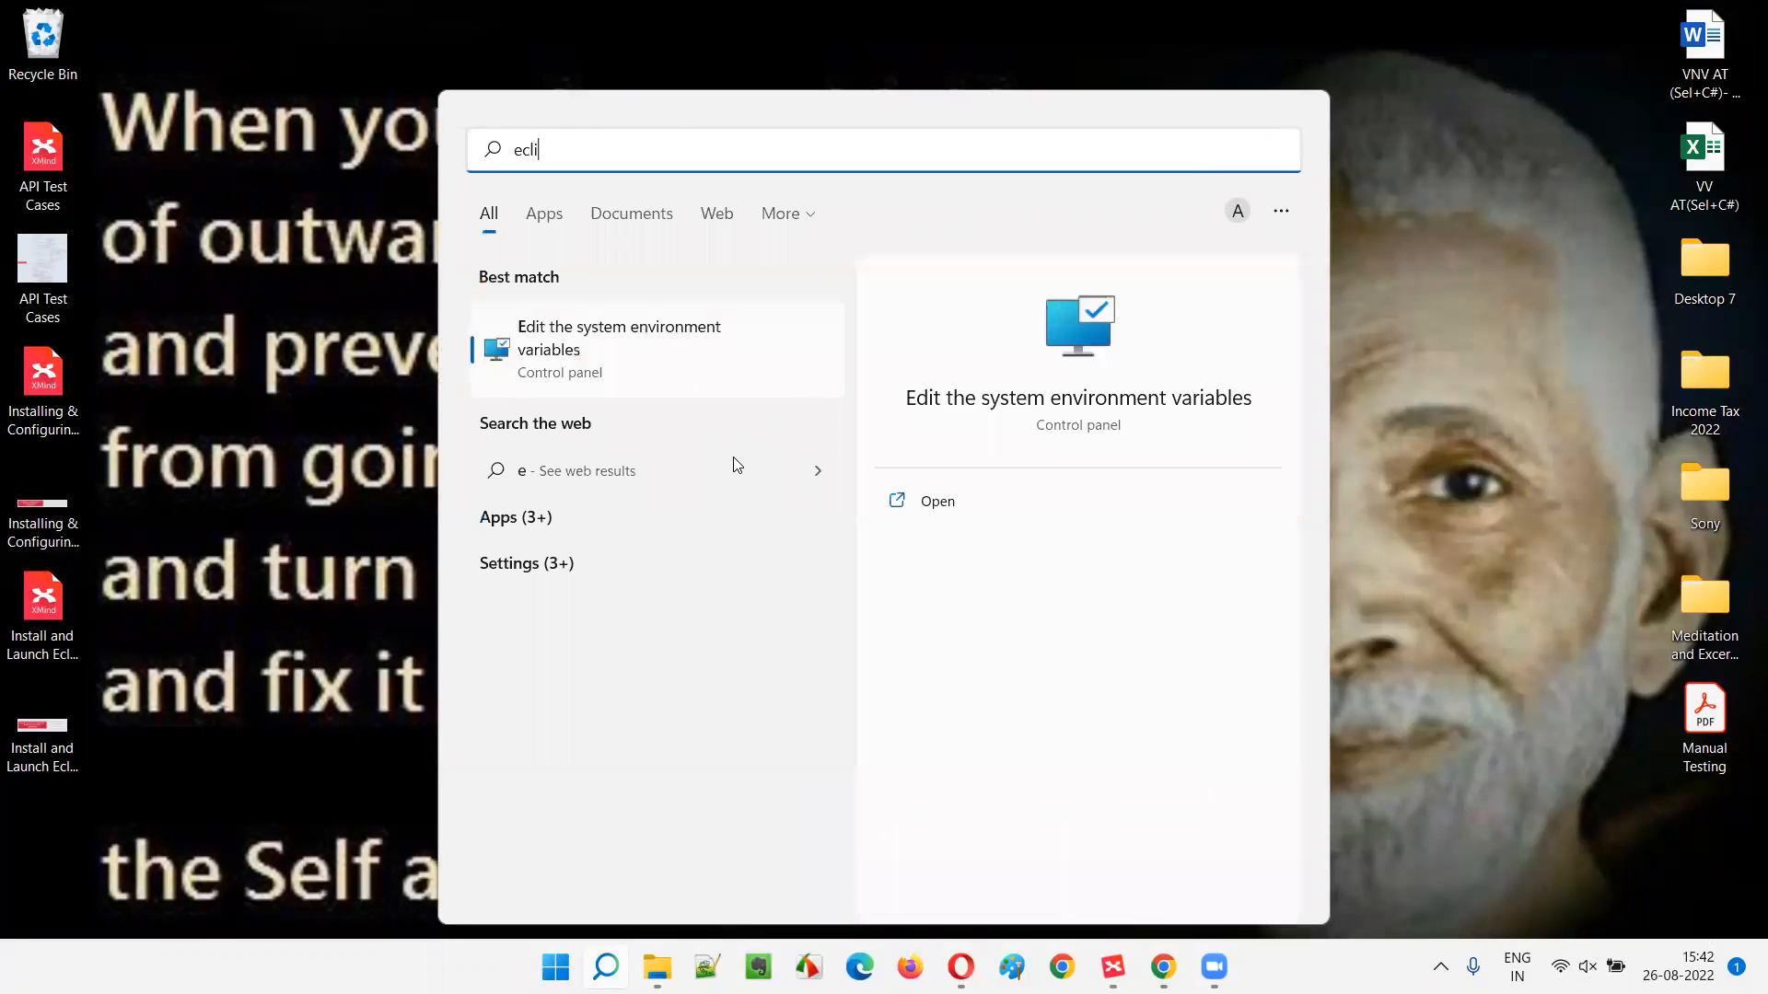
text(pse ide)
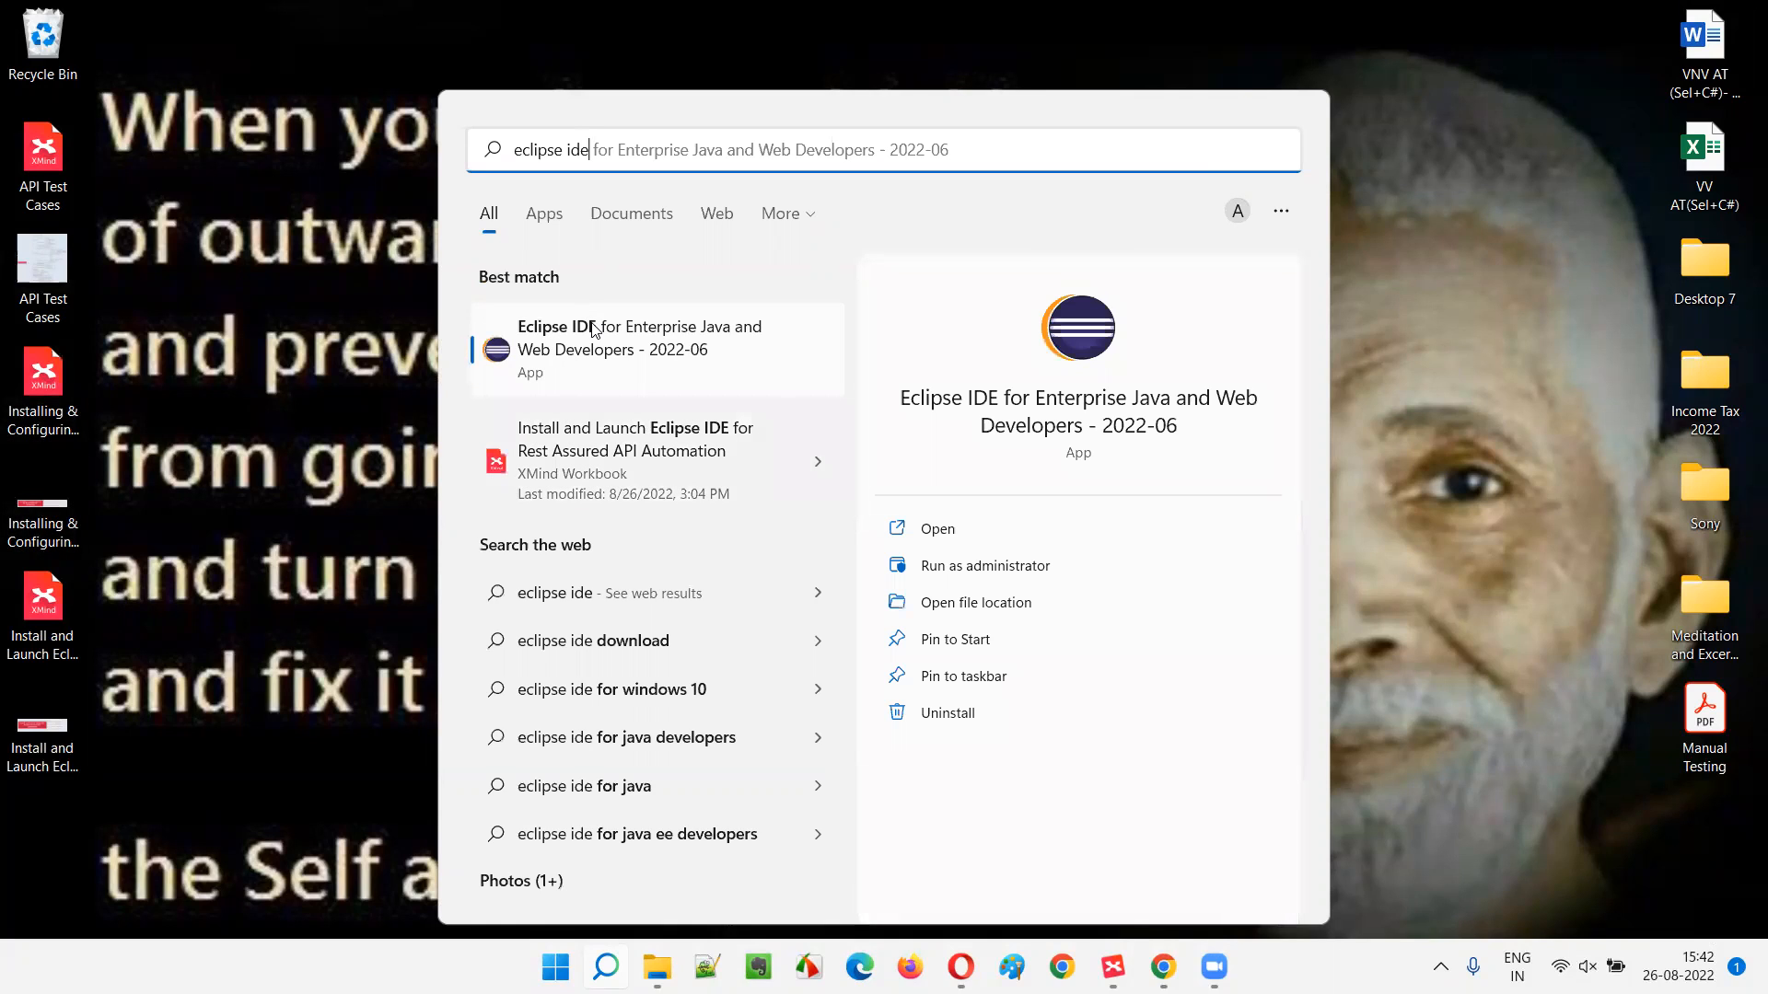
right_click(592, 356)
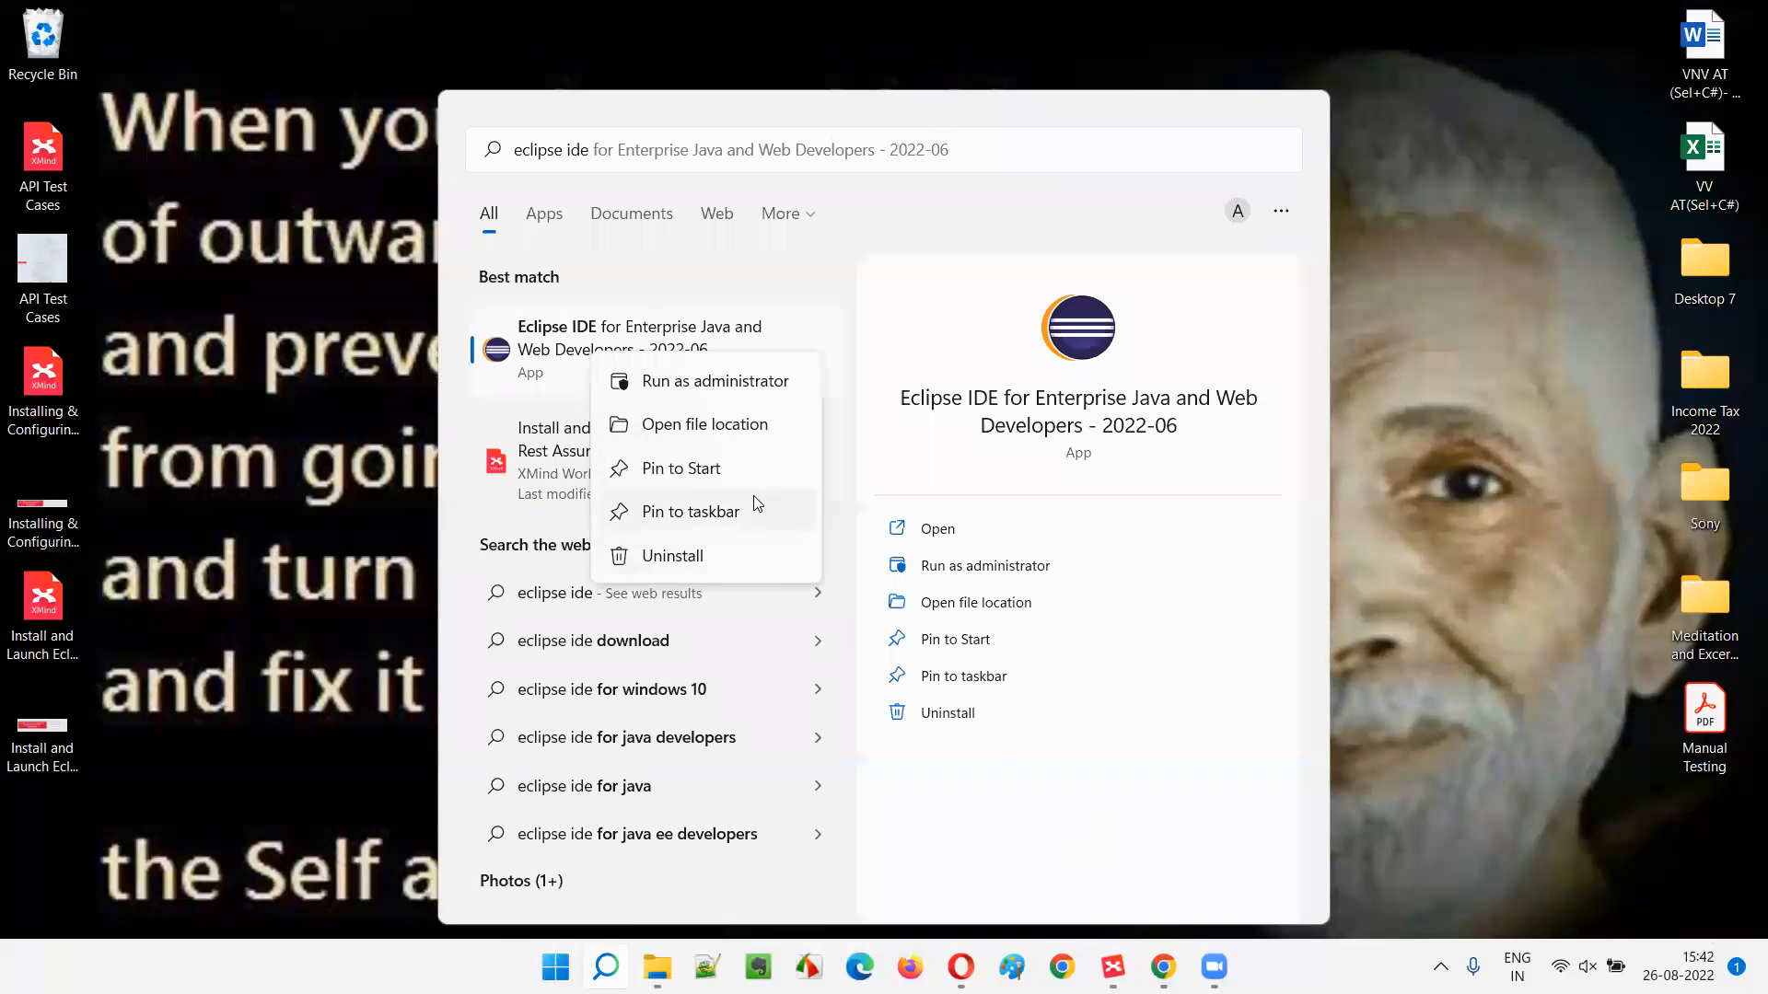
click(722, 516)
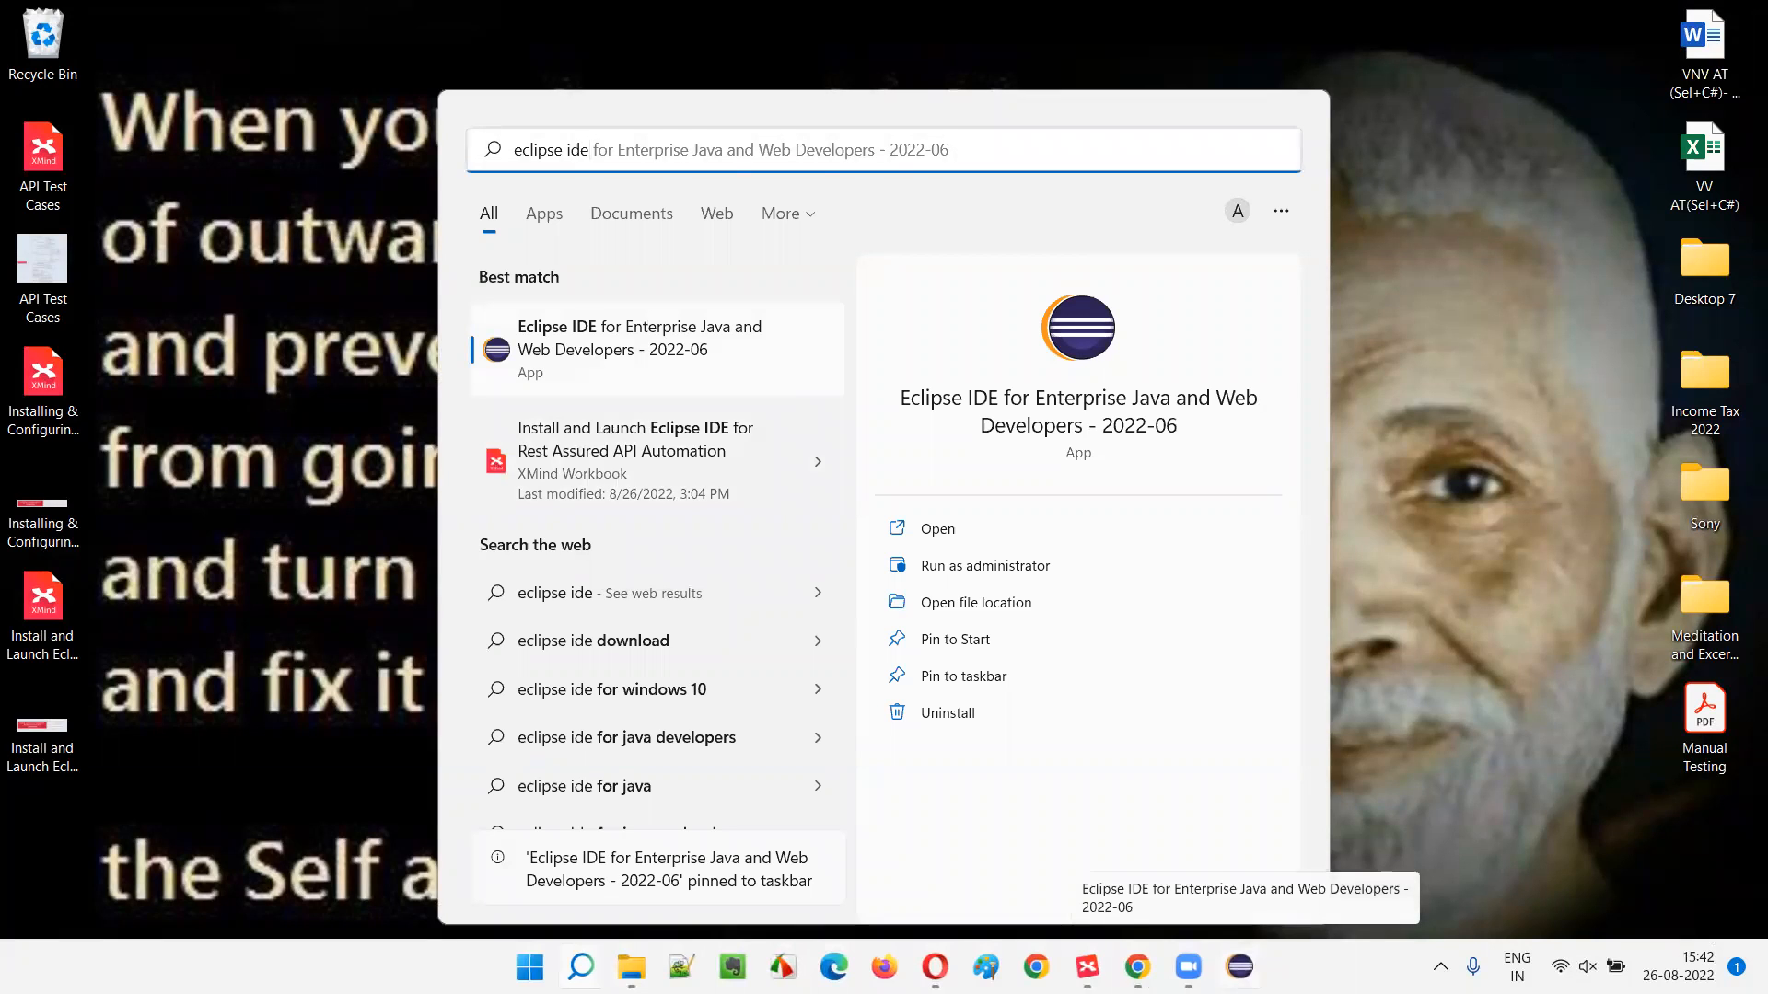
click(1374, 442)
click(1239, 967)
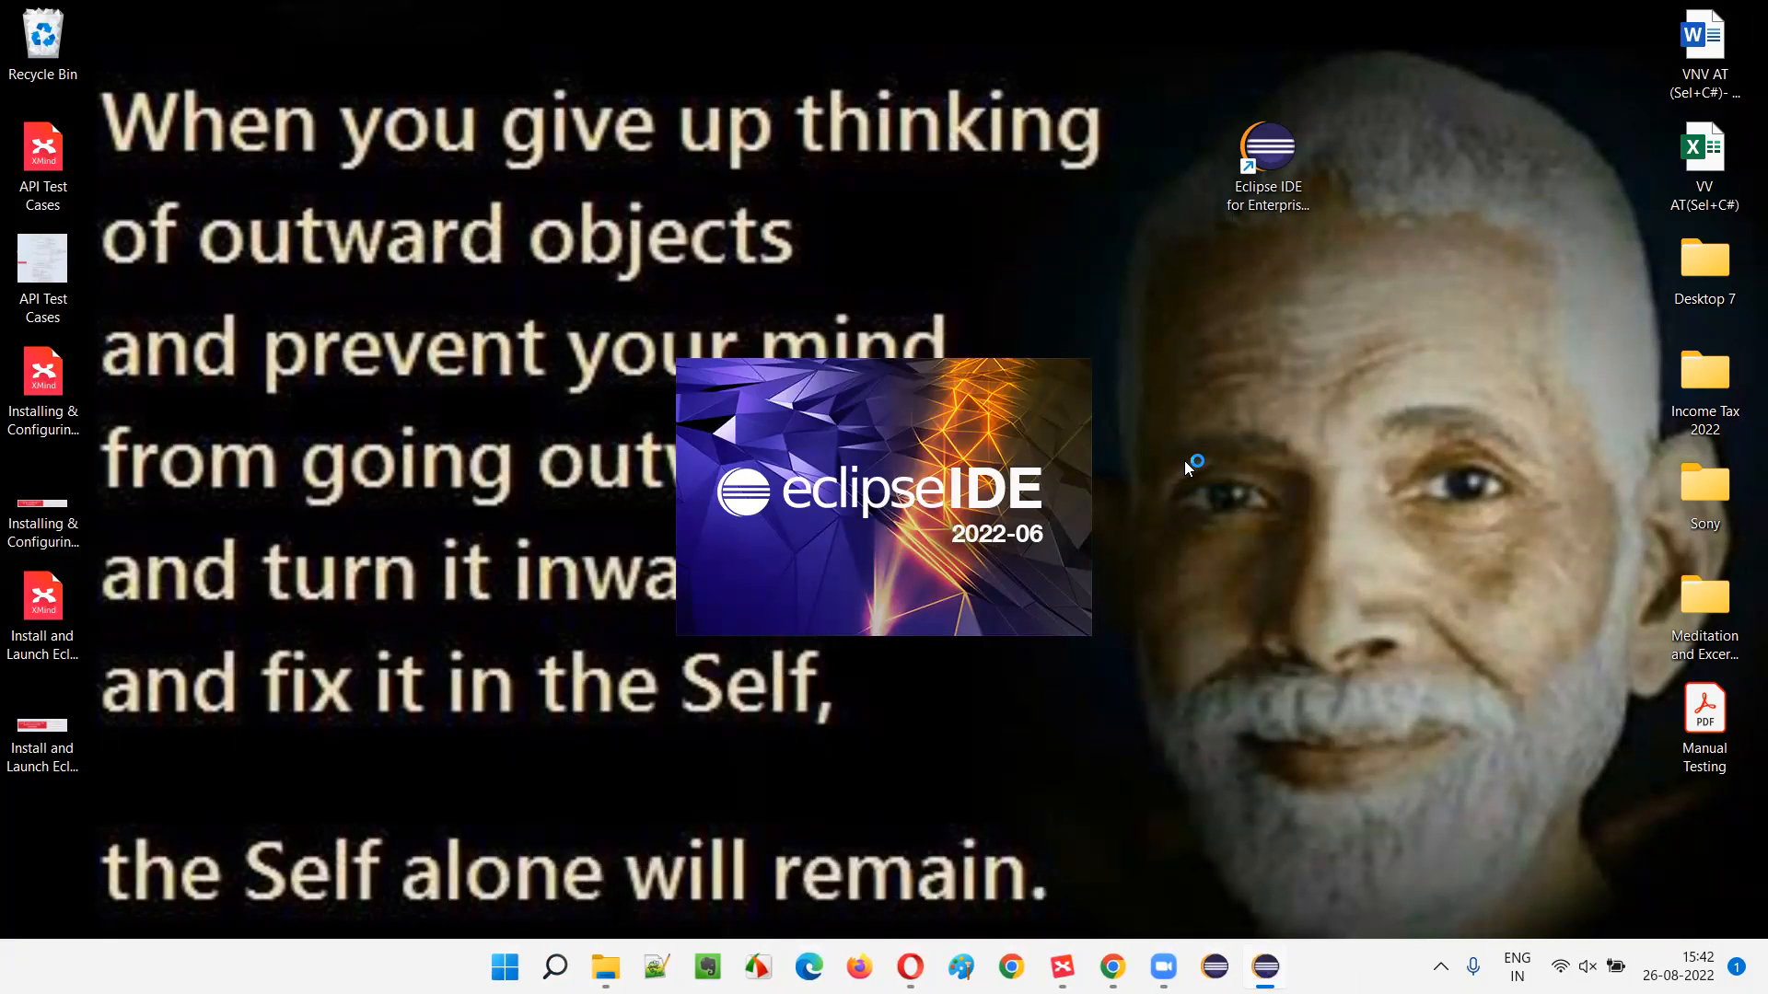
- Keep the APITesting workspace path and launch Eclipse with it
drag(1185, 44, 1359, 284)
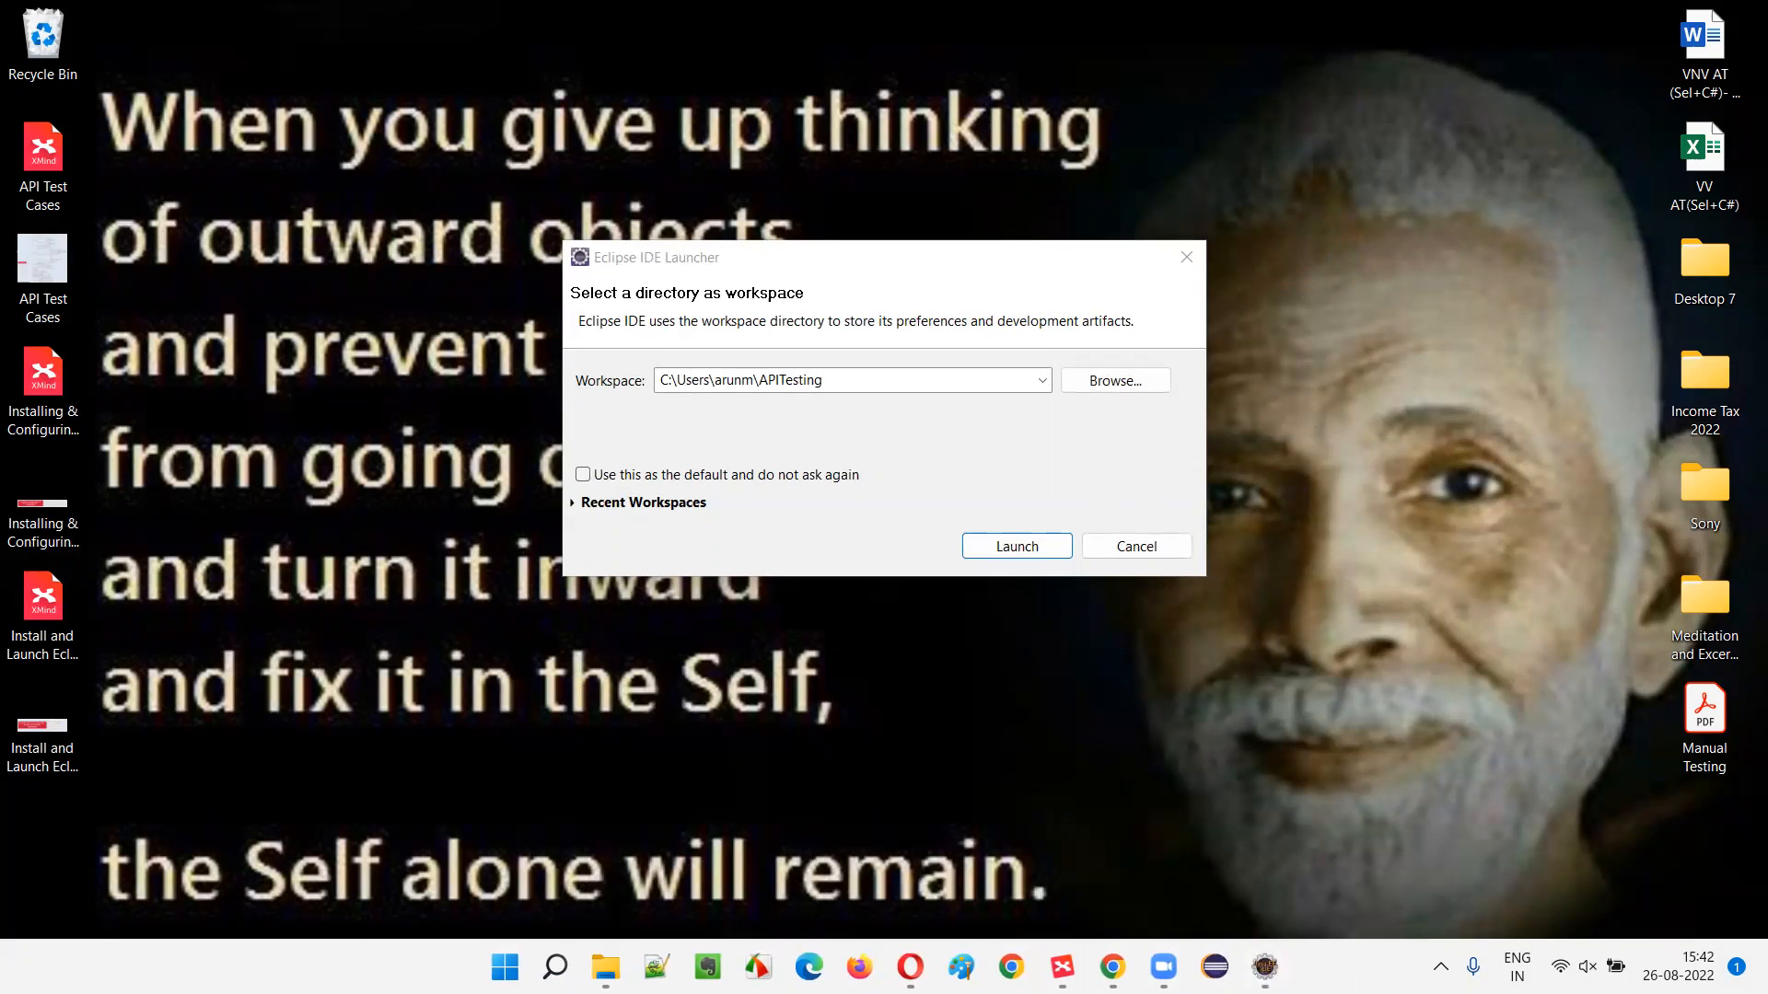
click(1030, 549)
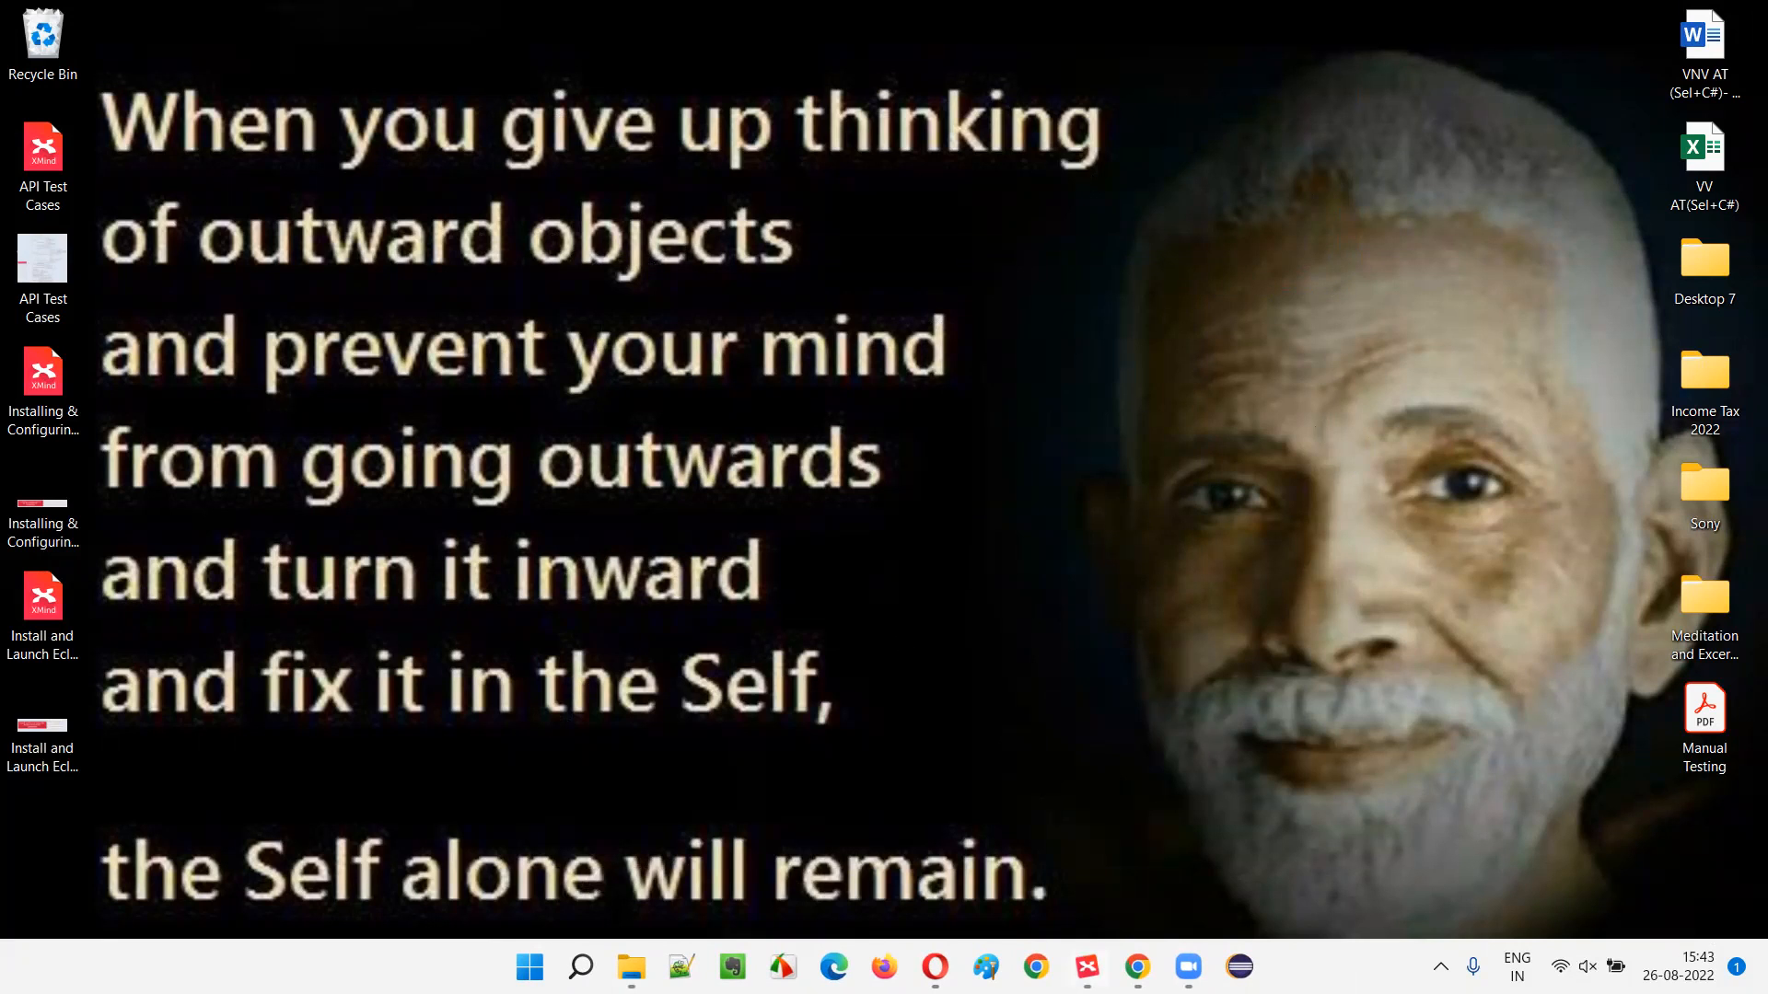
- Bring up XMind's API Testing map and select the Launch Eclipse IDE subtopic under Install and Launch Eclipse IDE
click(1088, 967)
click(551, 520)
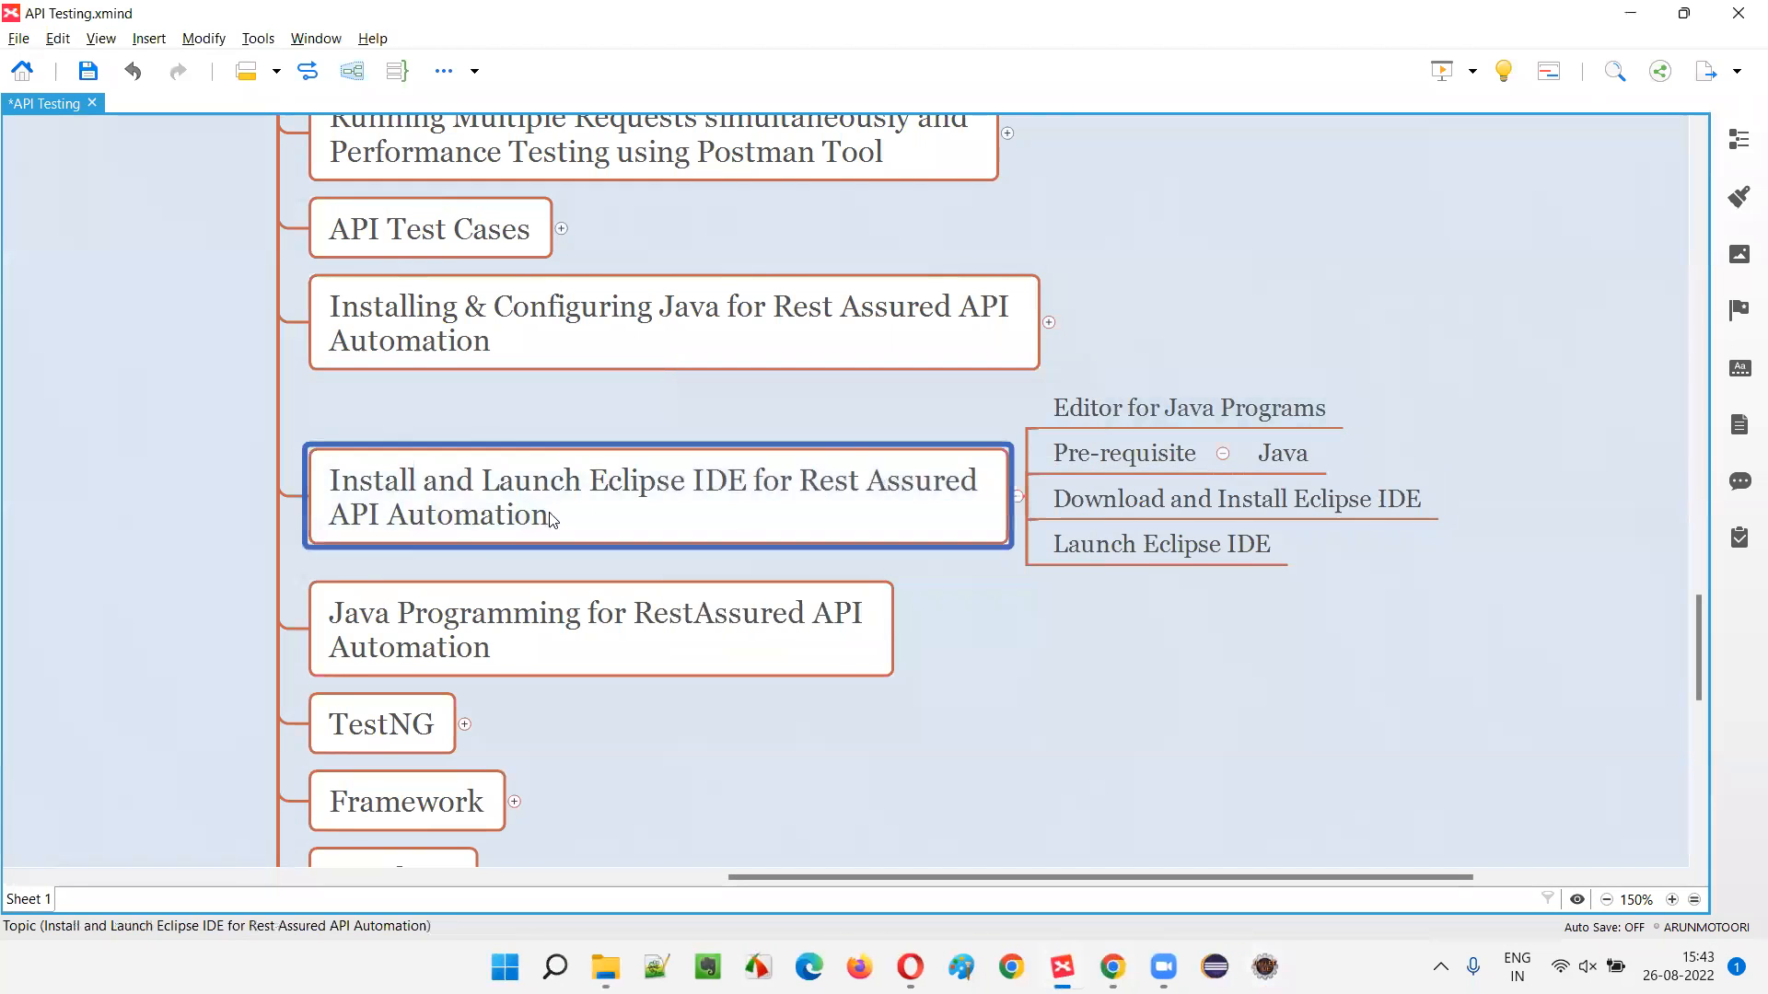
click(1165, 543)
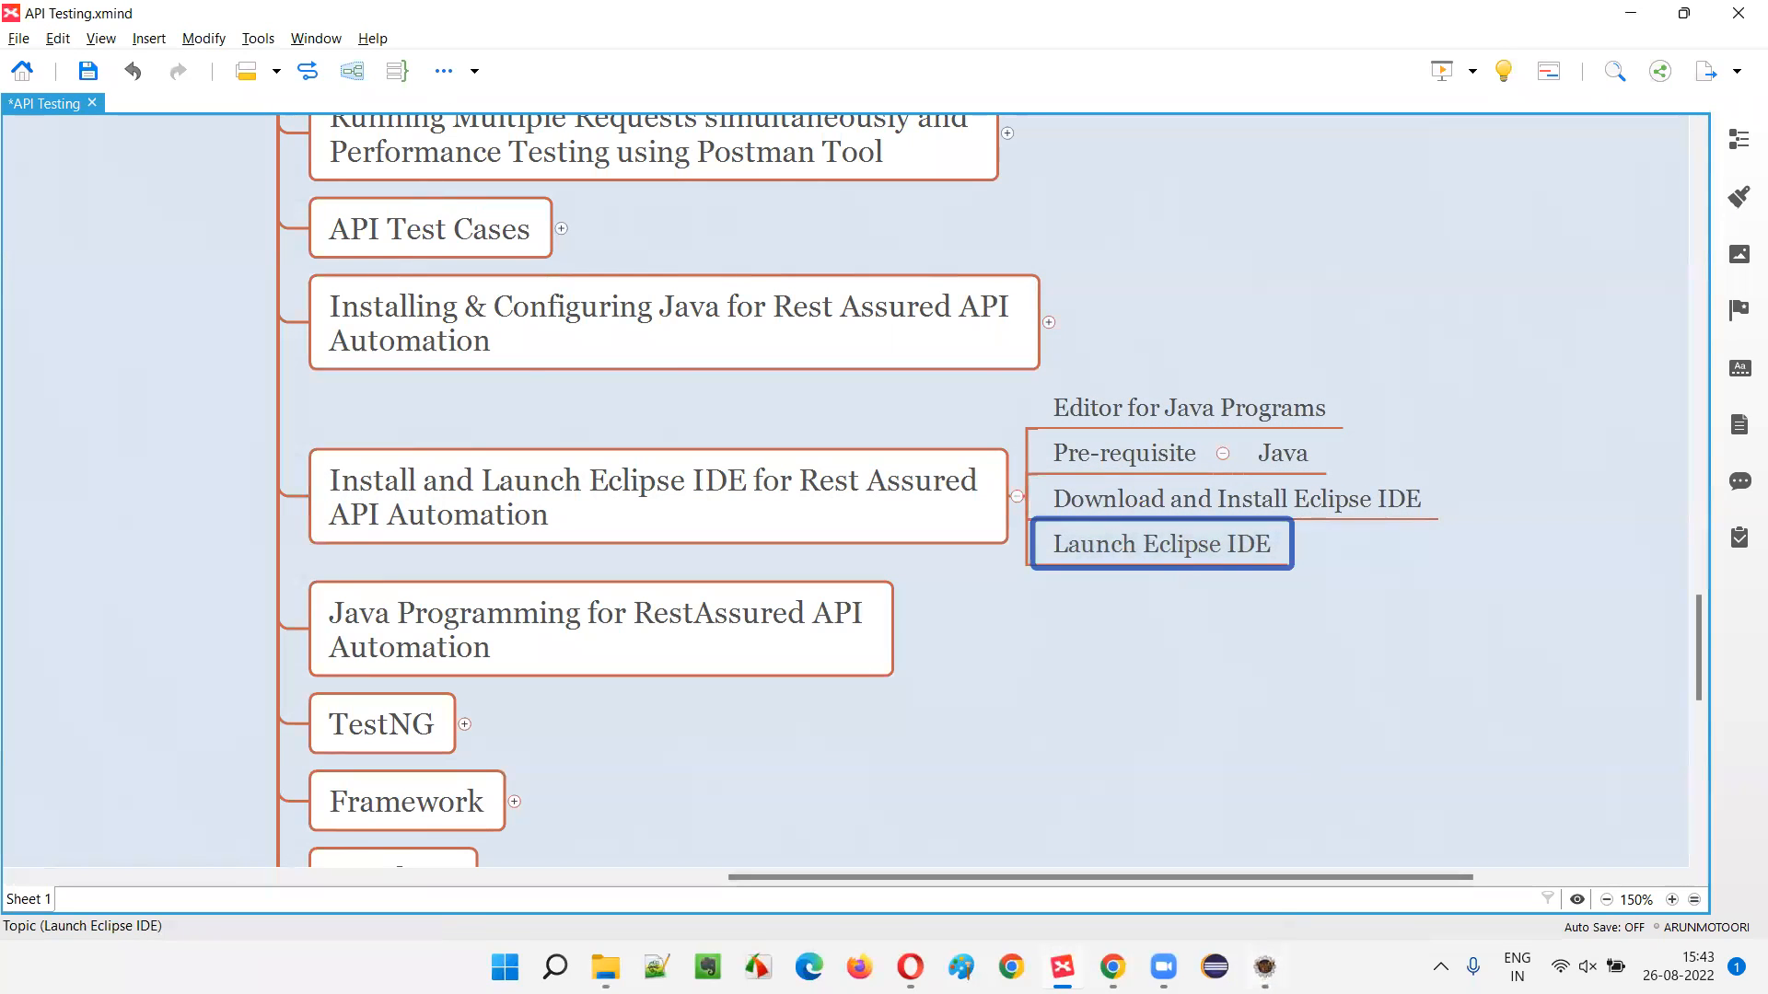